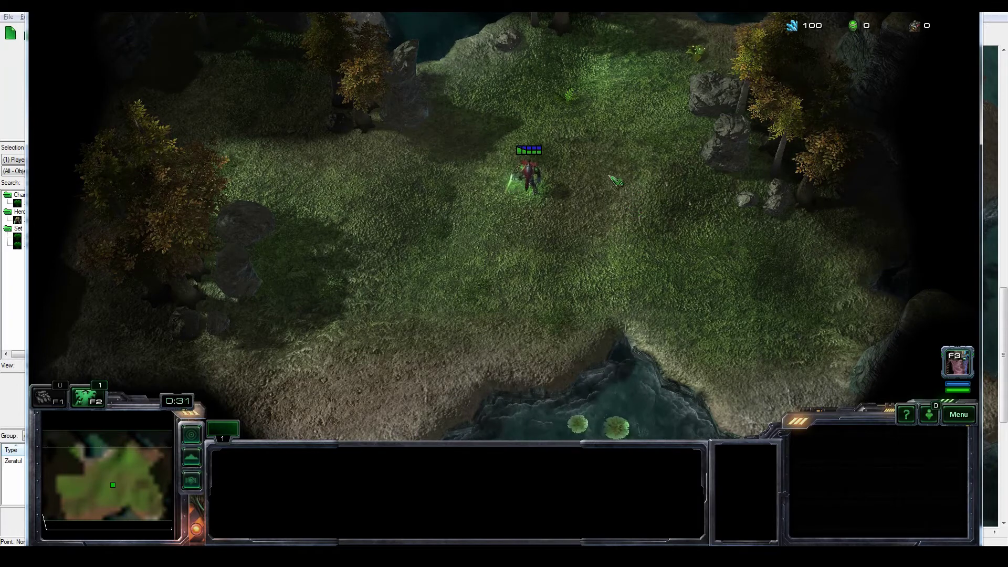
Step: Box-select Zeratul in the running test game to show his stats and commands
{"action": "left_click_drag", "start_coordinate": [599, 192], "coordinate": [420, 214]}
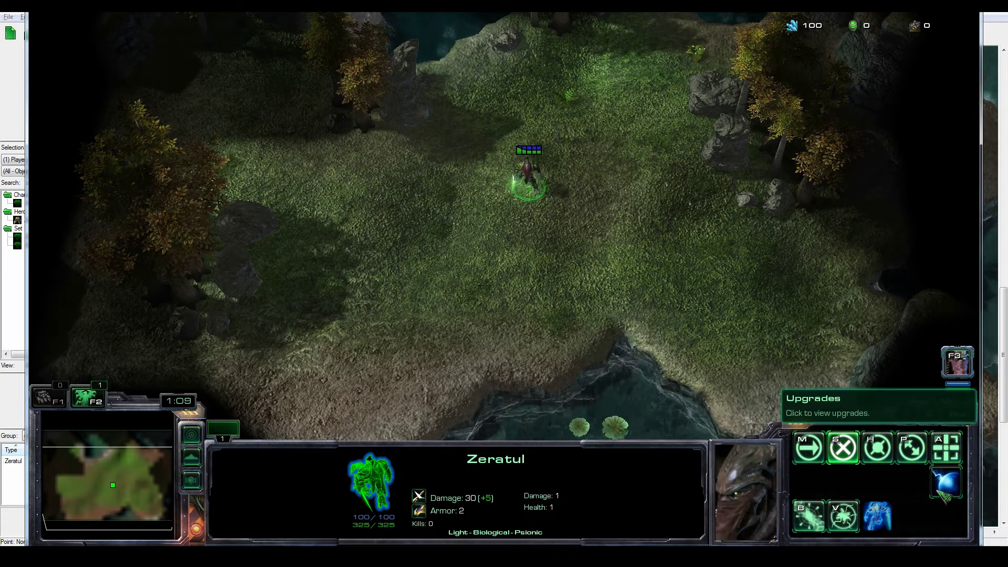
Step: Buy one Damage and one Health upgrade from Zeratul's Upgrades submenu, then return to the main command card
{"action": "left_click", "coordinate": [949, 484]}
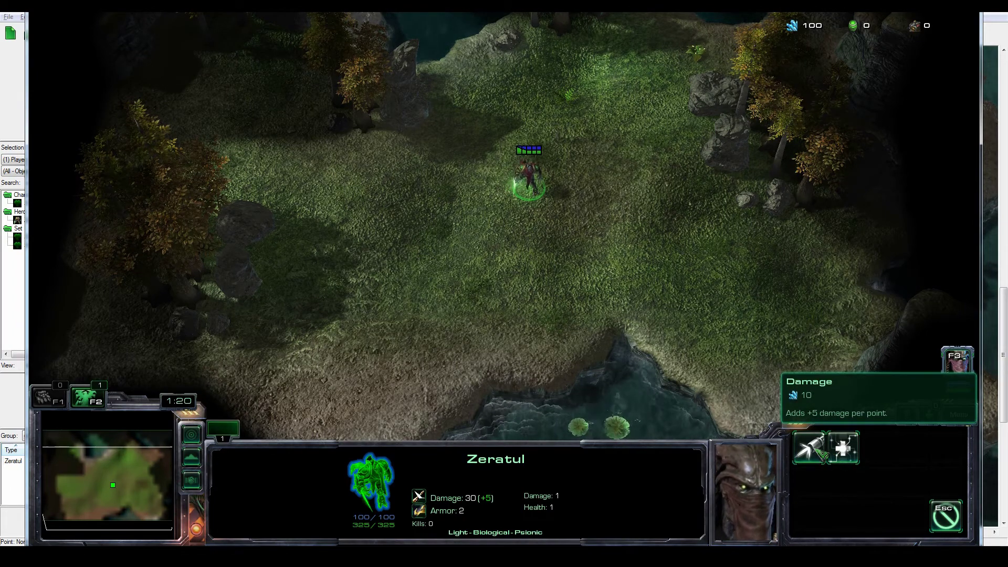
{"action": "left_click", "coordinate": [820, 449]}
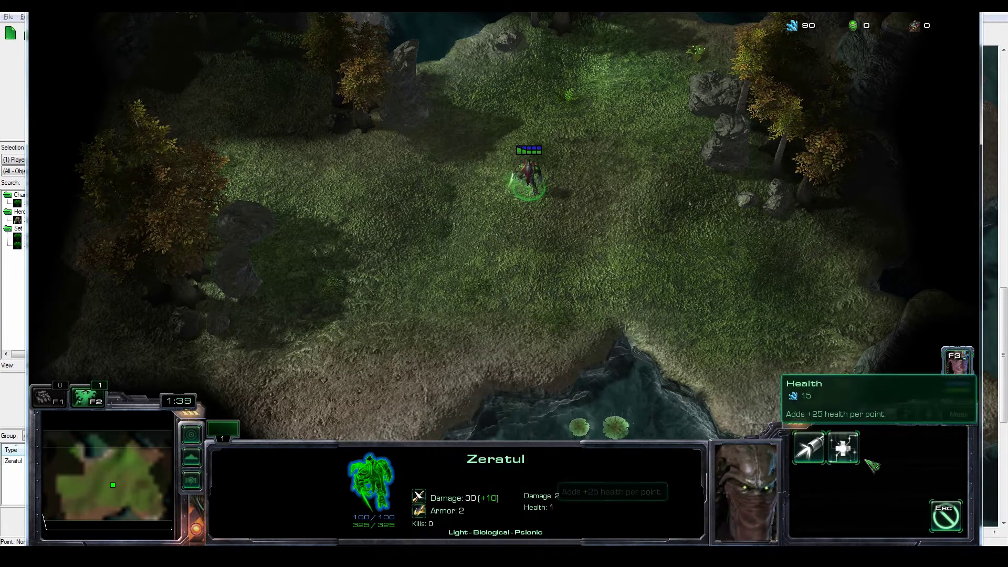
{"action": "left_click", "coordinate": [843, 449]}
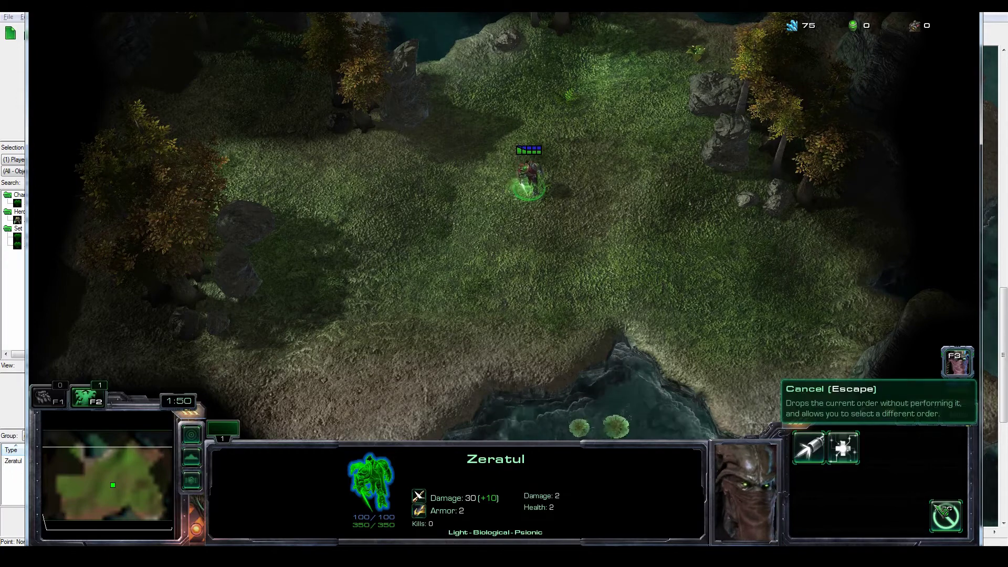
{"action": "left_click", "coordinate": [945, 517]}
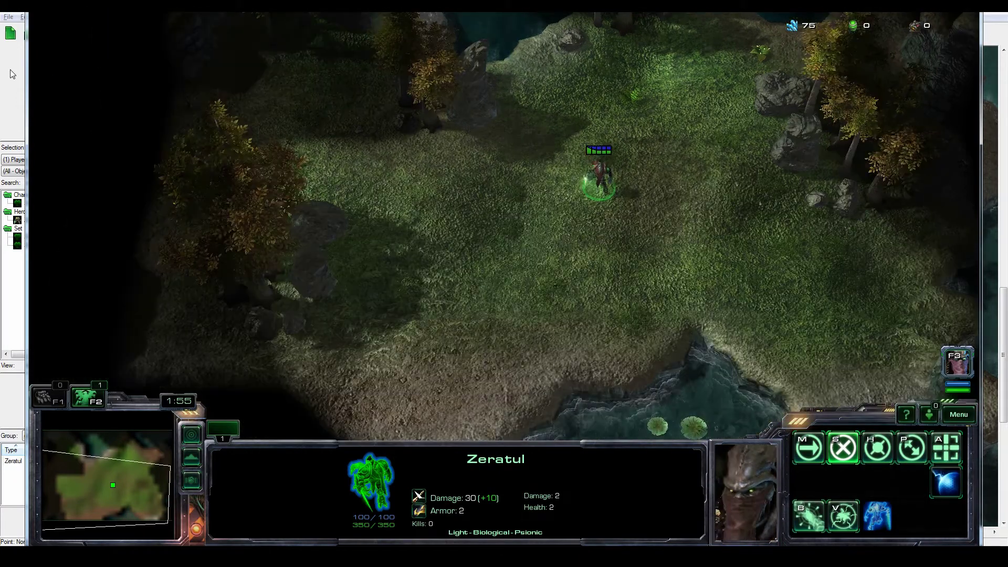
Step: Leave the test game and create a new blank Melee Map with default settings
{"action": "left_click", "coordinate": [12, 74]}
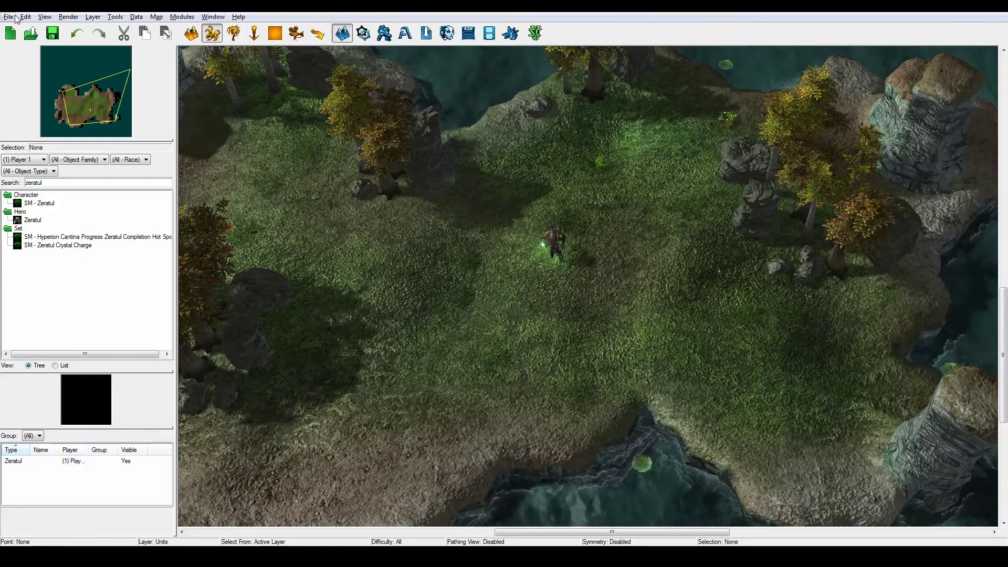
{"action": "left_click", "coordinate": [9, 16]}
{"action": "left_click", "coordinate": [26, 29]}
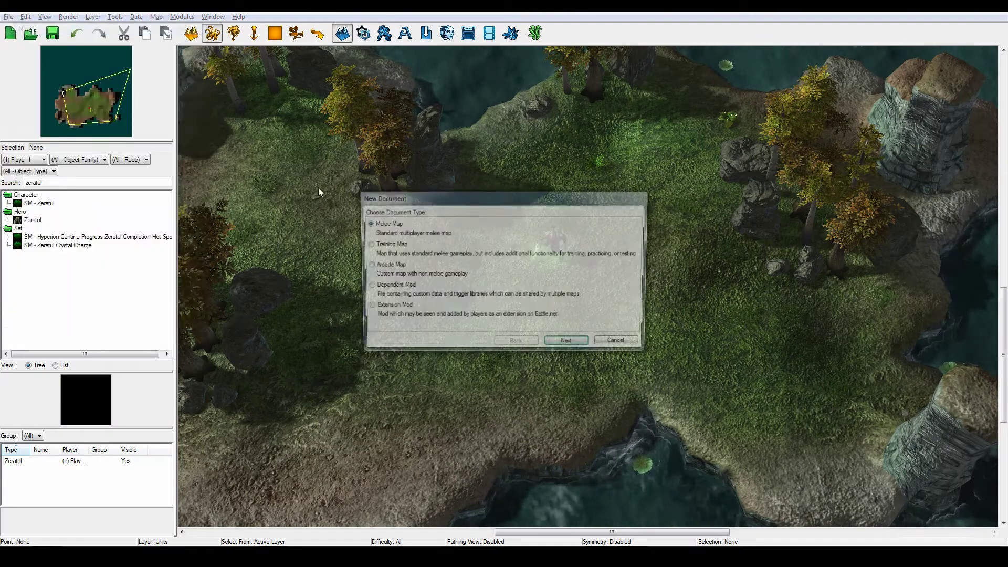
{"action": "left_click", "coordinate": [569, 344]}
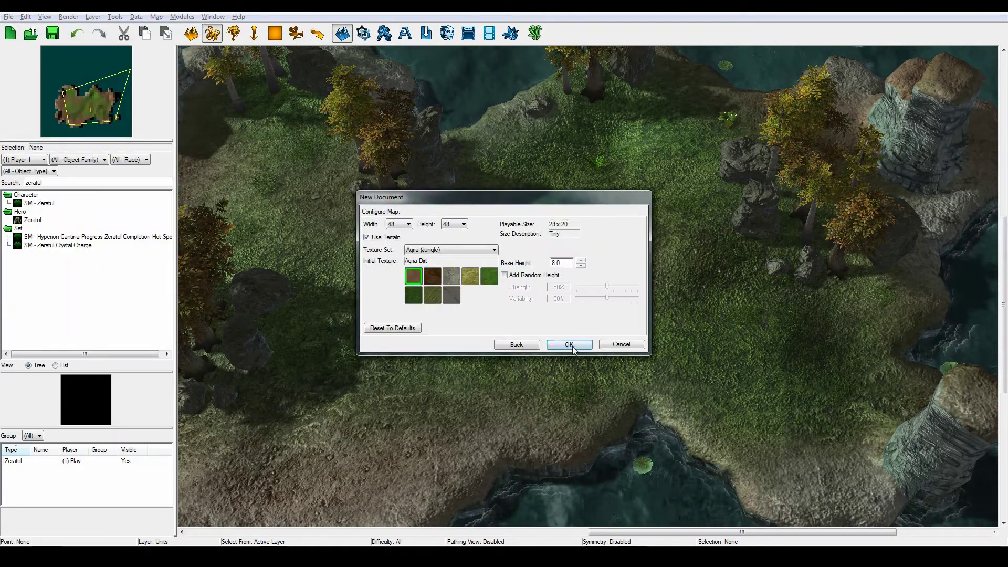
{"action": "left_click", "coordinate": [570, 347]}
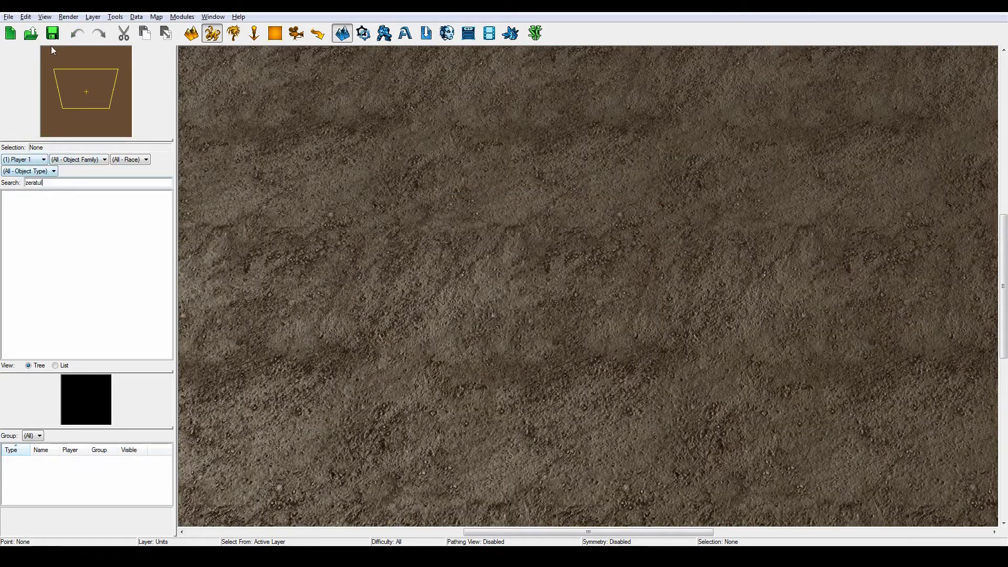
Step: Add the Liberty (Campaign) and Liberty Story standard dependencies to the map
{"action": "left_click", "coordinate": [8, 16]}
{"action": "left_click", "coordinate": [26, 98]}
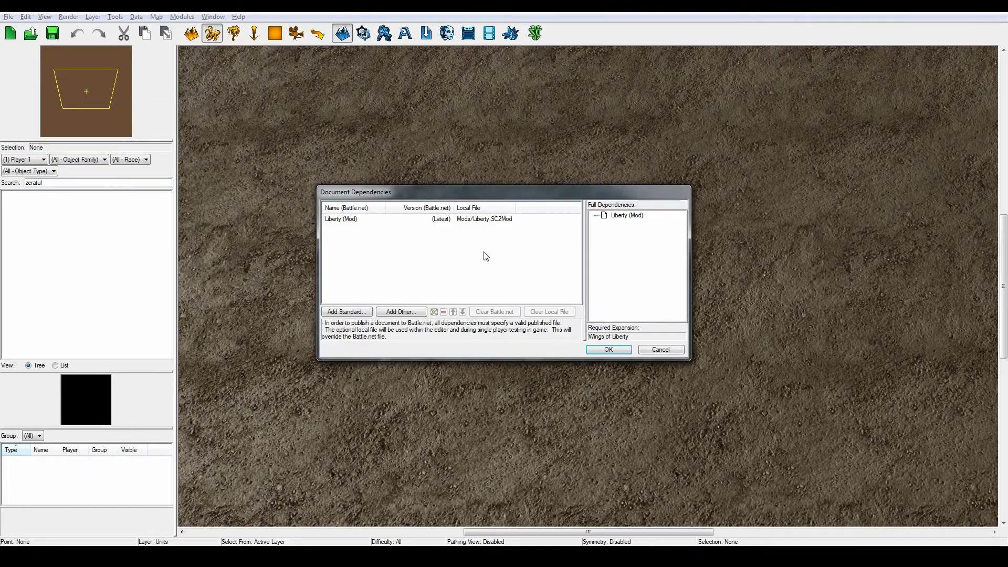
{"action": "right_click", "coordinate": [486, 256]}
{"action": "left_click", "coordinate": [512, 265]}
{"action": "left_click", "coordinate": [712, 259]}
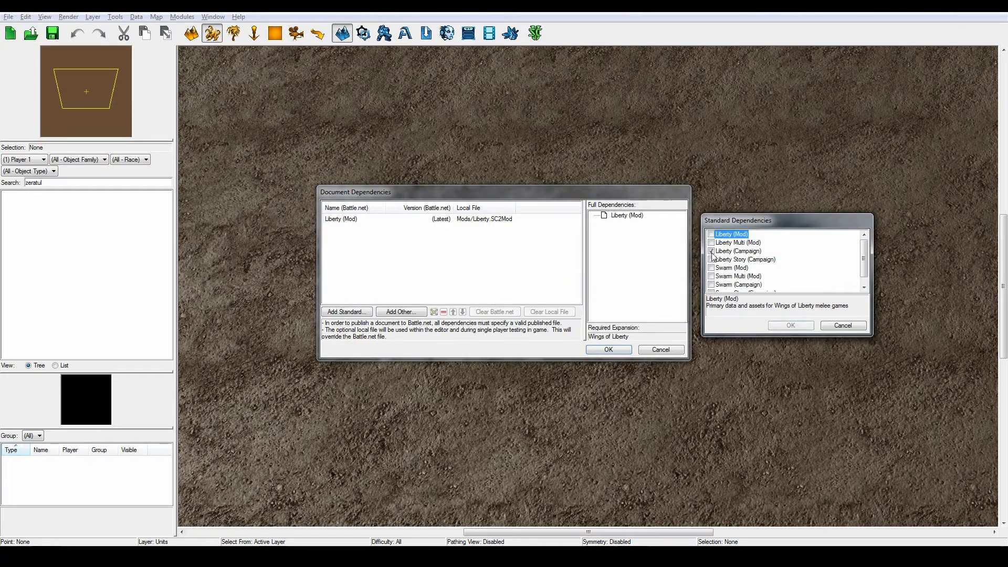
{"action": "left_click", "coordinate": [790, 326]}
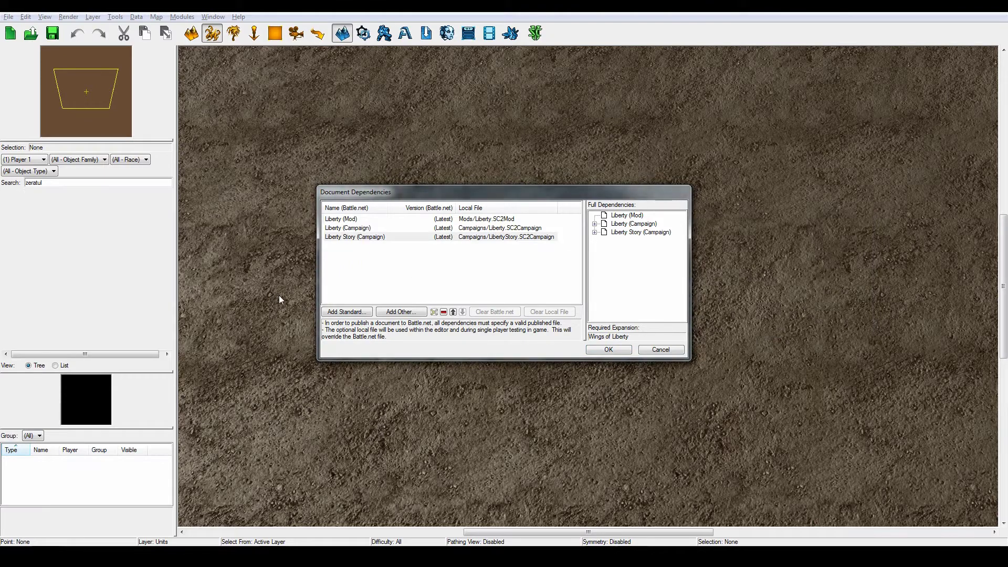
{"action": "key", "text": "Return"}
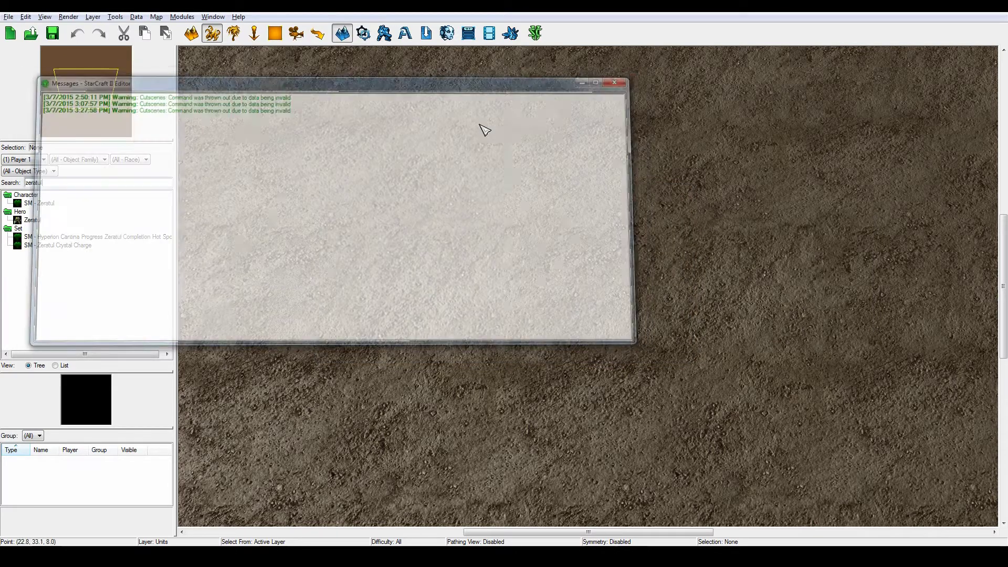
Step: Place a single Zeratul unit in the centre of the map
{"action": "left_click", "coordinate": [43, 220]}
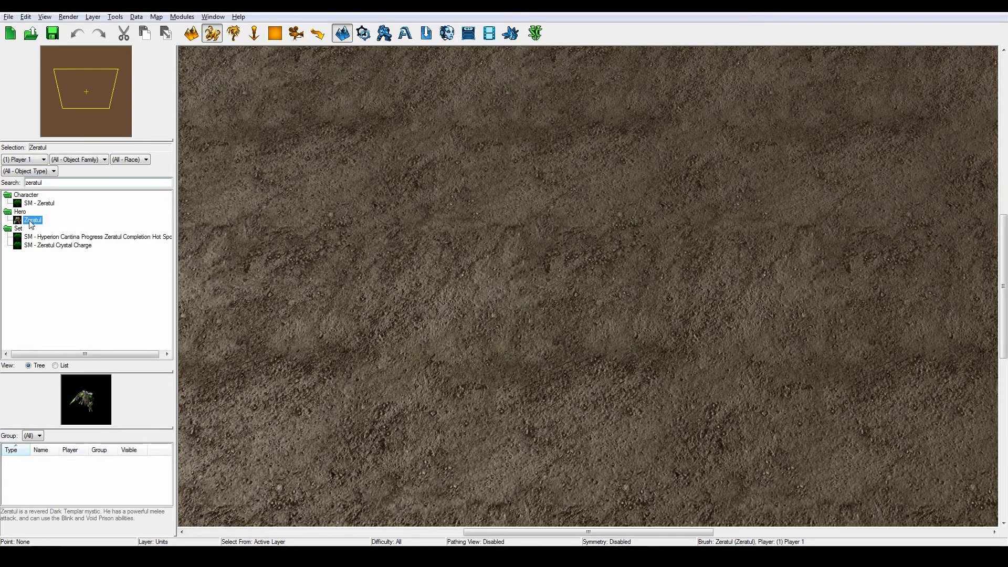
{"action": "left_click", "coordinate": [587, 309]}
{"action": "key", "text": "Escape"}
{"action": "left_click", "coordinate": [581, 294]}
{"action": "left_click", "coordinate": [598, 396]}
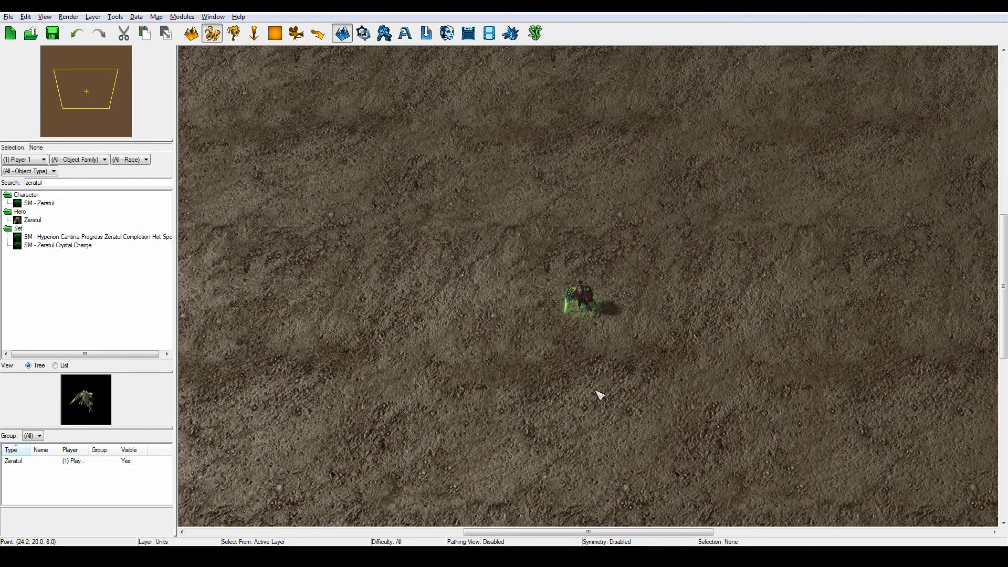
Step: In the Data Editor's Buttons tab, add a new button named Upgrades
{"action": "left_click", "coordinate": [385, 33]}
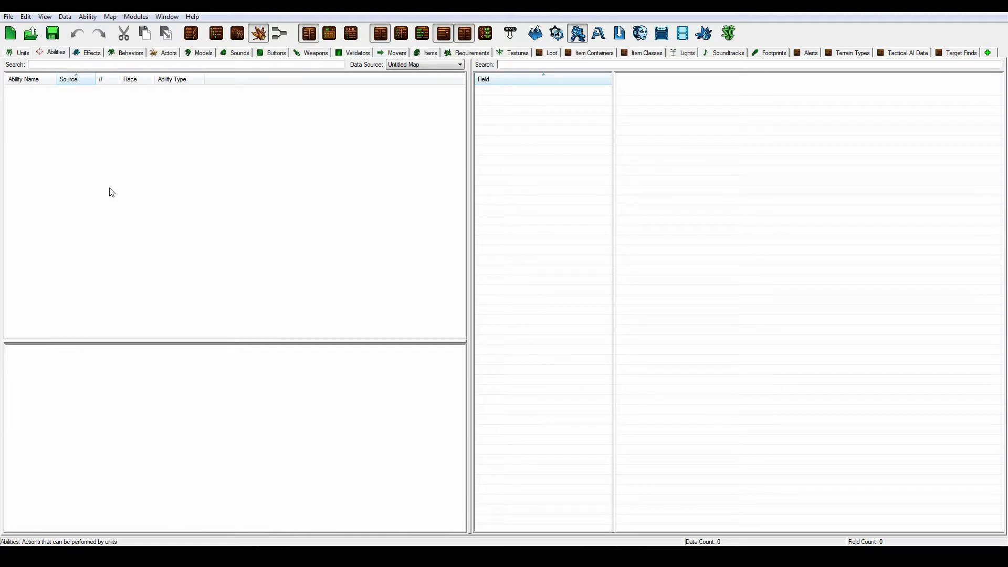
{"action": "left_click", "coordinate": [272, 53]}
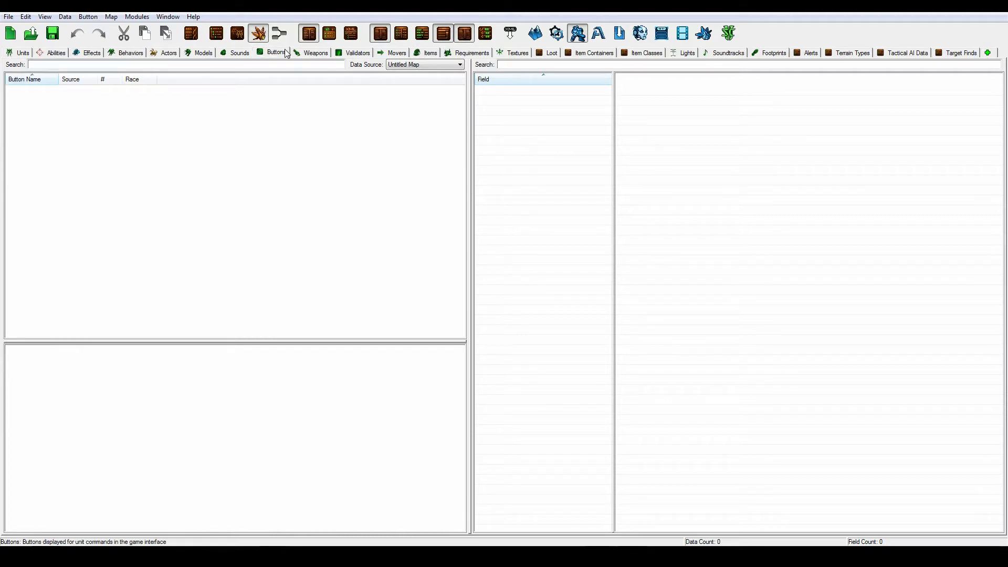
{"action": "right_click", "coordinate": [204, 150]}
{"action": "left_click", "coordinate": [223, 156]}
{"action": "type", "text": "Upgrades"}
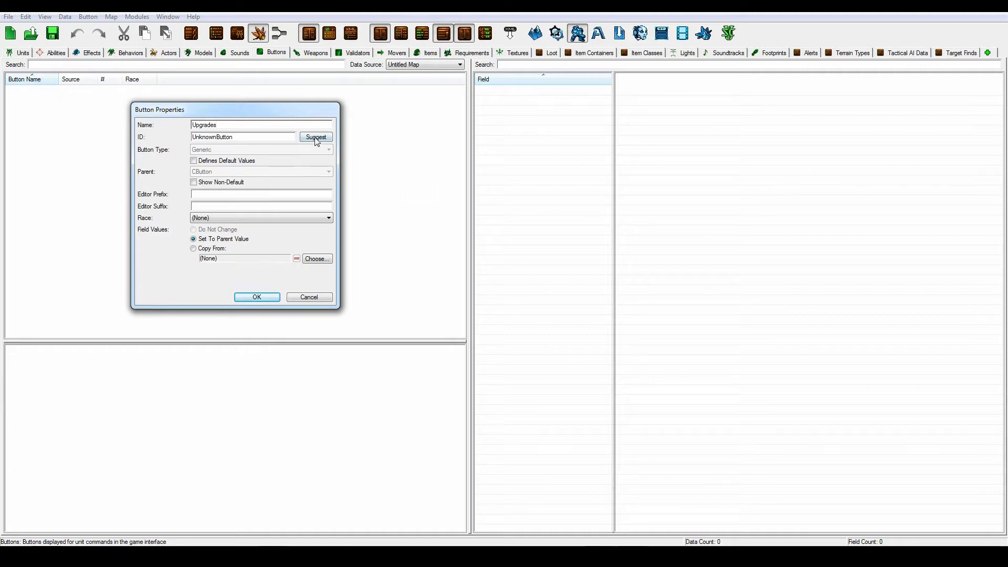
{"action": "left_click", "coordinate": [316, 138]}
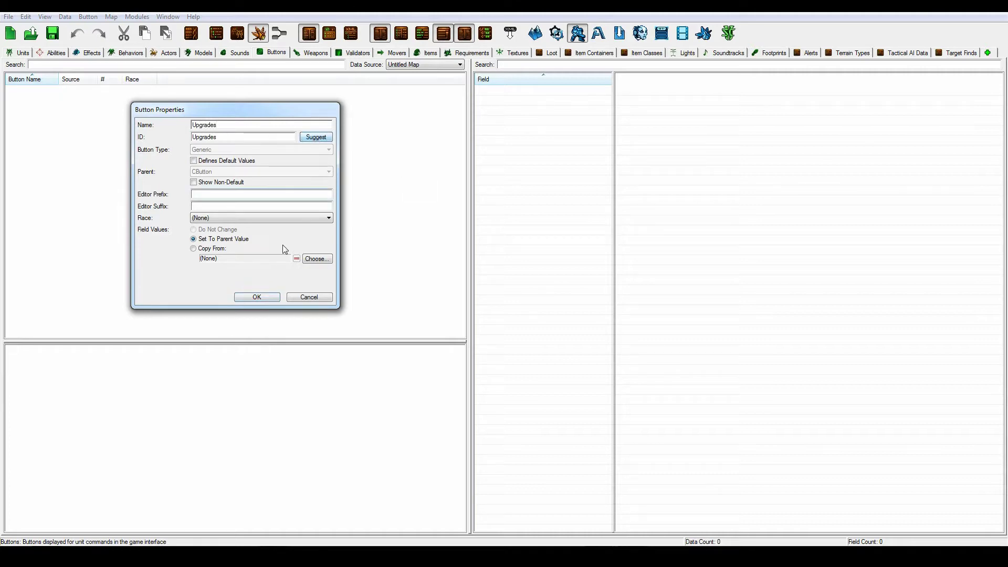
{"action": "left_click", "coordinate": [265, 297]}
Step: Set the Upgrades button's icon to btn-ability-terran-advancedhealingai
{"action": "double_click", "coordinate": [645, 224]}
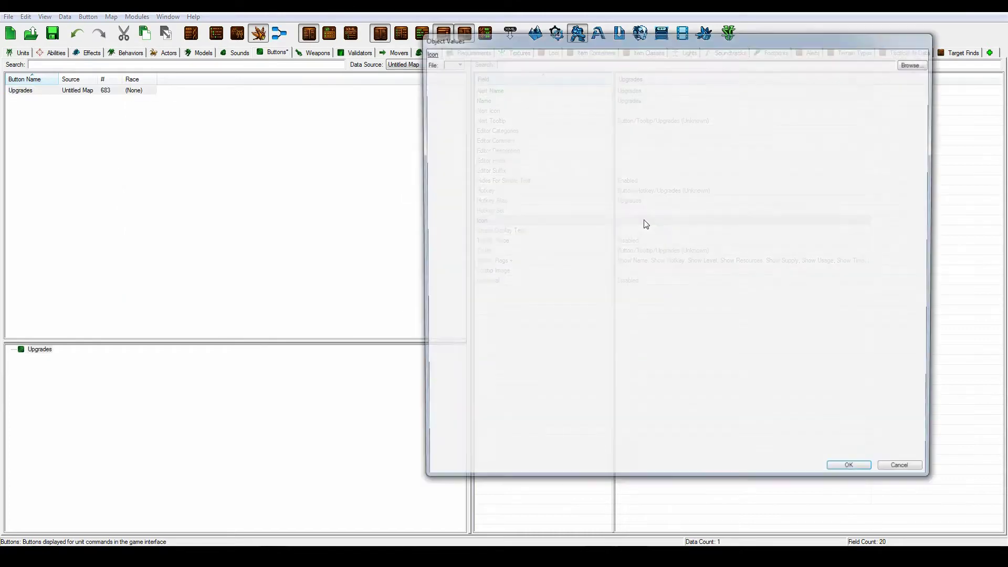
{"action": "left_click", "coordinate": [914, 64]}
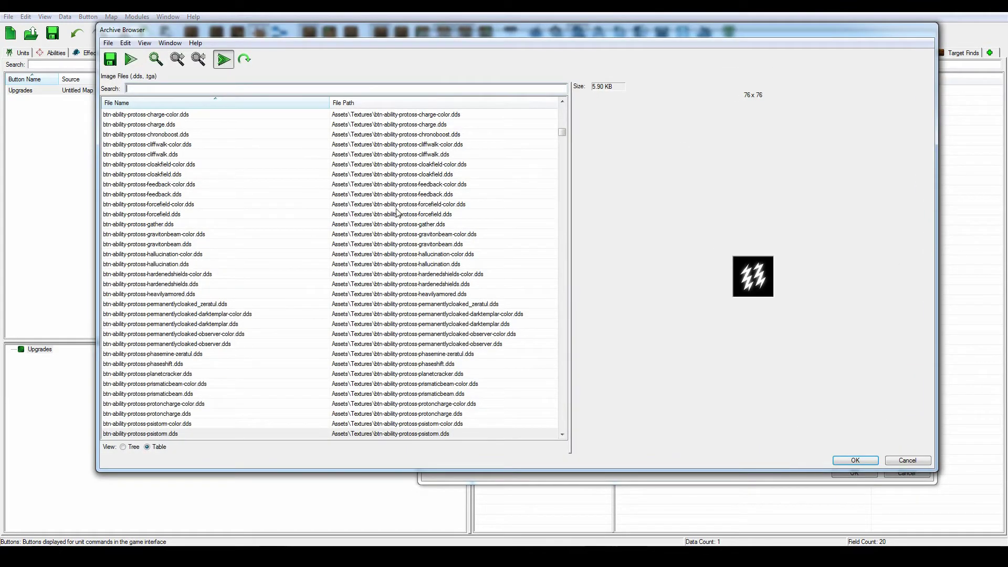
{"action": "type", "text": "btn-"}
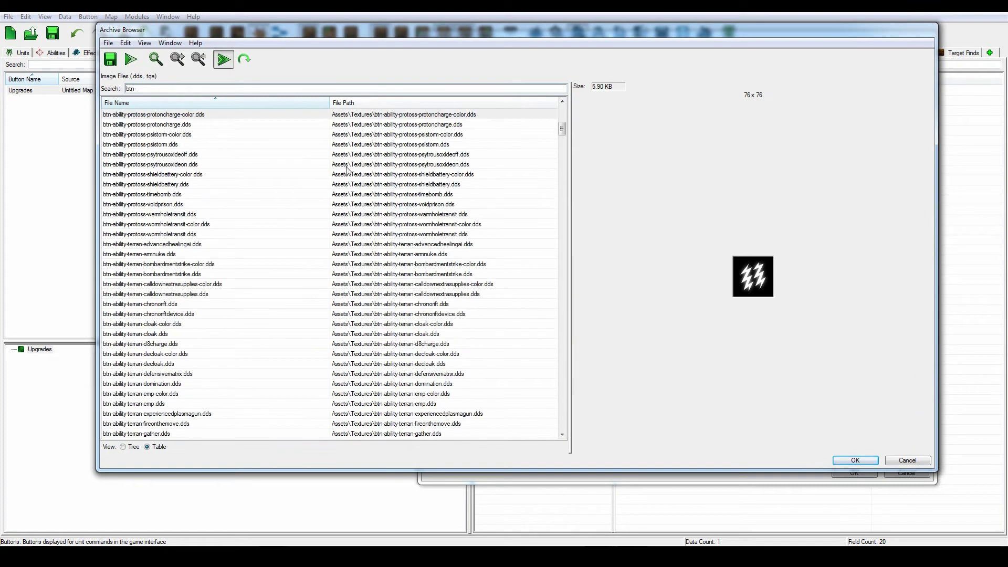
{"action": "left_click", "coordinate": [315, 154]}
{"action": "left_click", "coordinate": [305, 173]}
{"action": "left_click", "coordinate": [304, 224]}
{"action": "left_click", "coordinate": [323, 284]}
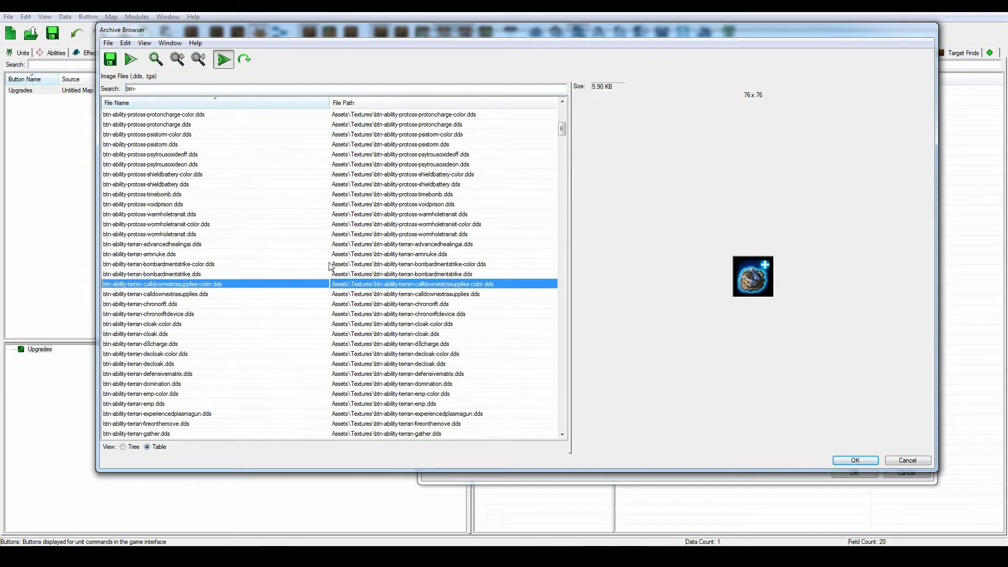
{"action": "left_click", "coordinate": [525, 184]}
{"action": "scroll", "coordinate": [544, 165], "scroll_direction": "up", "scroll_amount": 5}
{"action": "left_click", "coordinate": [446, 164]}
{"action": "left_click", "coordinate": [327, 194]}
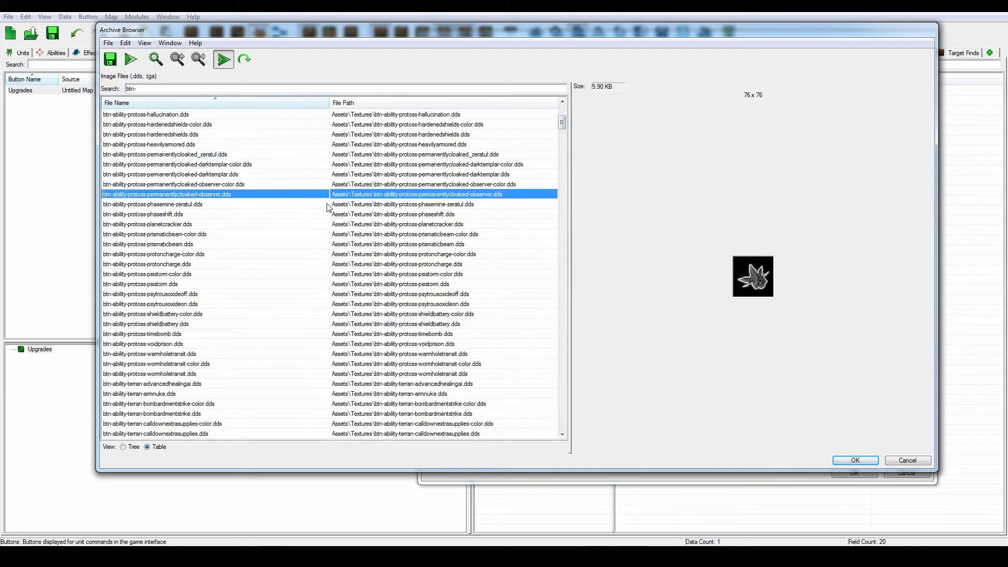
{"action": "left_click", "coordinate": [329, 236]}
{"action": "left_click", "coordinate": [297, 293]}
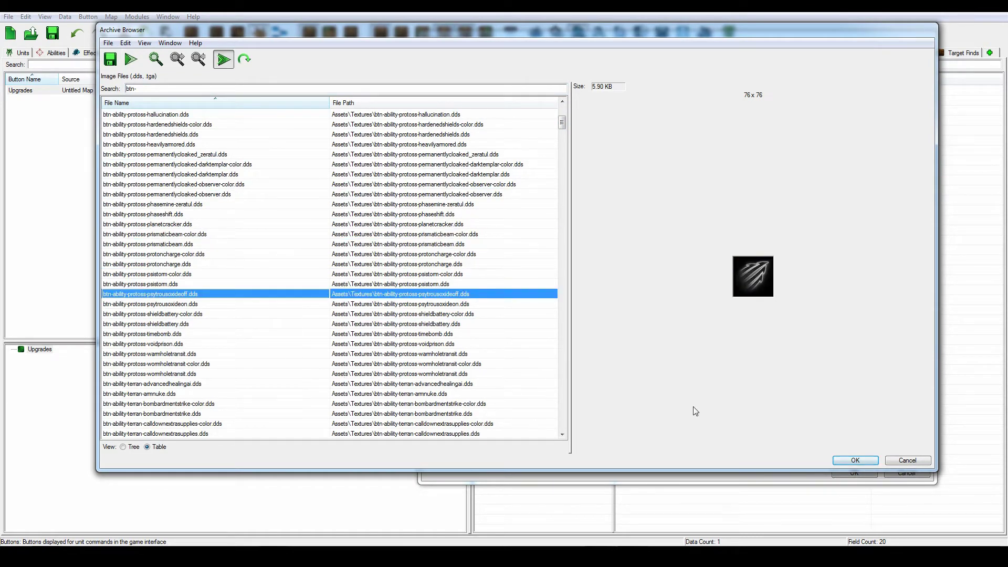
{"action": "left_click", "coordinate": [268, 343]}
{"action": "left_click", "coordinate": [289, 384]}
{"action": "left_click", "coordinate": [853, 461]}
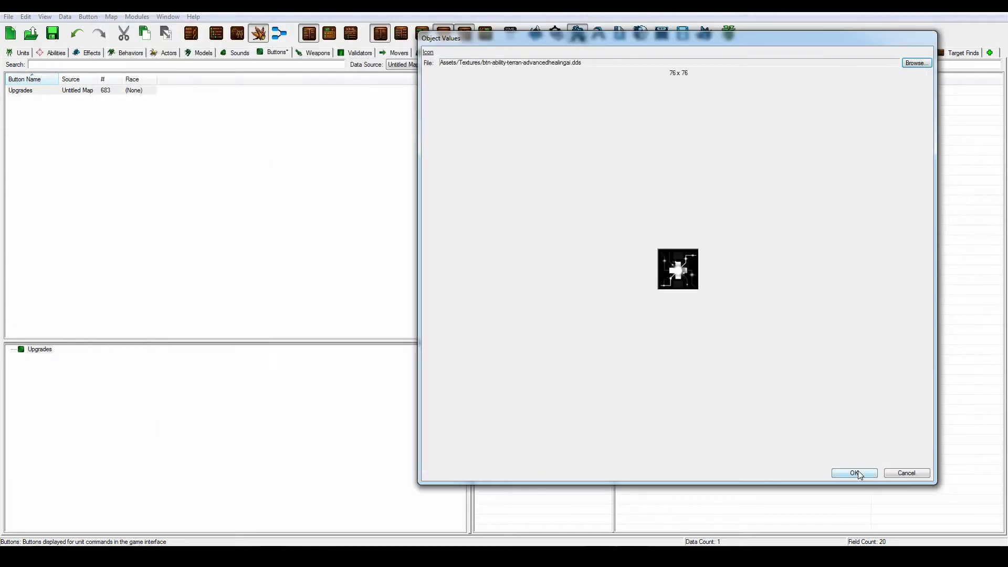
{"action": "right_click", "coordinate": [120, 160]}
Step: Add a second new button named Damage
{"action": "left_click", "coordinate": [139, 166]}
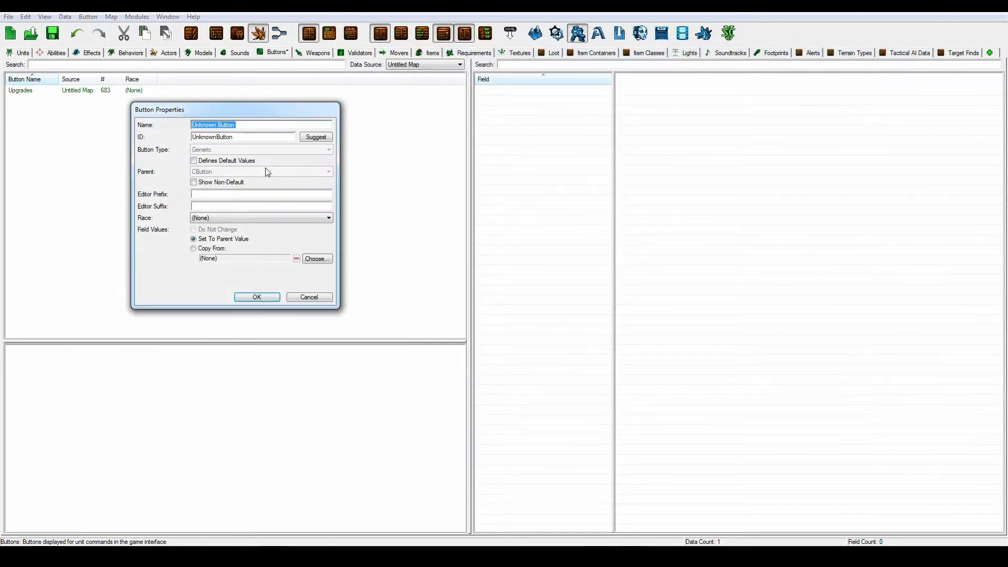
{"action": "key", "text": "BackSpace"}
{"action": "type", "text": "Damage"}
{"action": "left_click", "coordinate": [316, 137]}
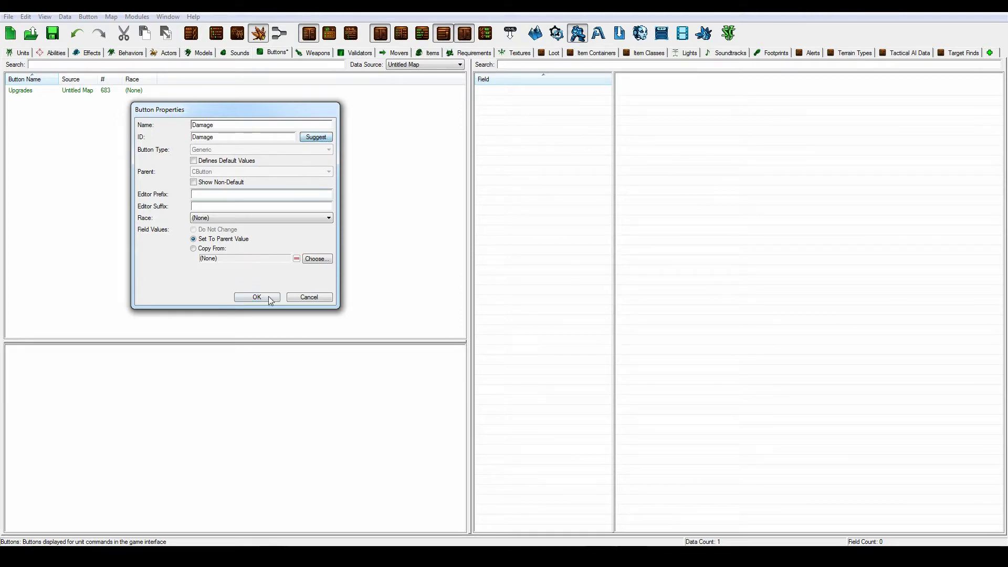
{"action": "left_click", "coordinate": [265, 297]}
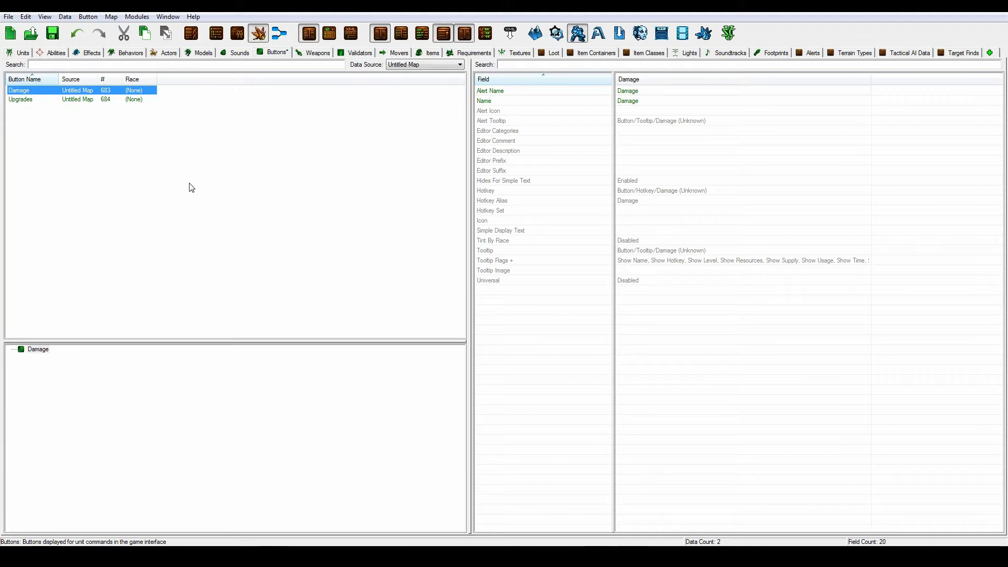
Step: Set the Damage button's icon to btn-ability-protoss-feedback-color.dds
{"action": "double_click", "coordinate": [665, 221]}
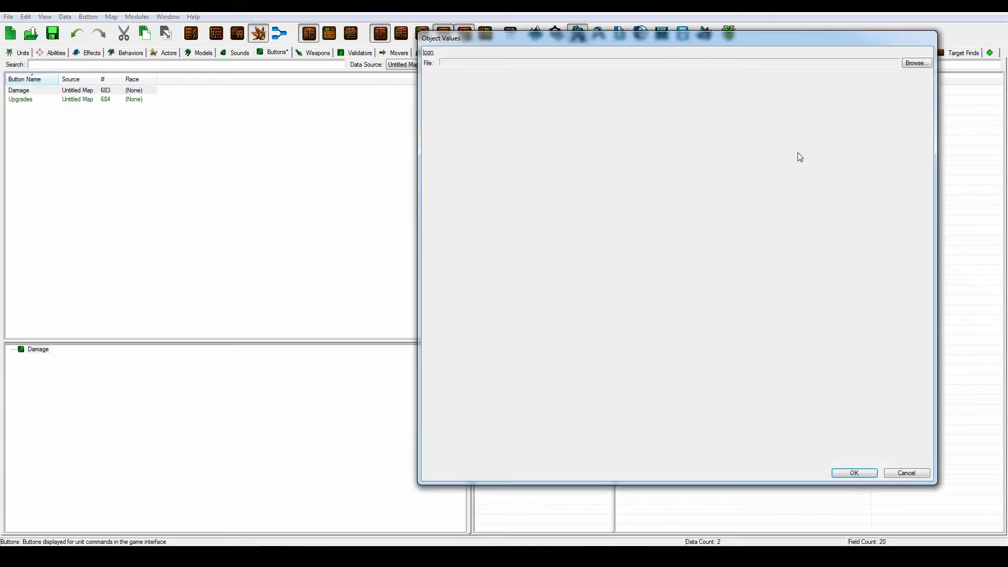
{"action": "left_click", "coordinate": [917, 64]}
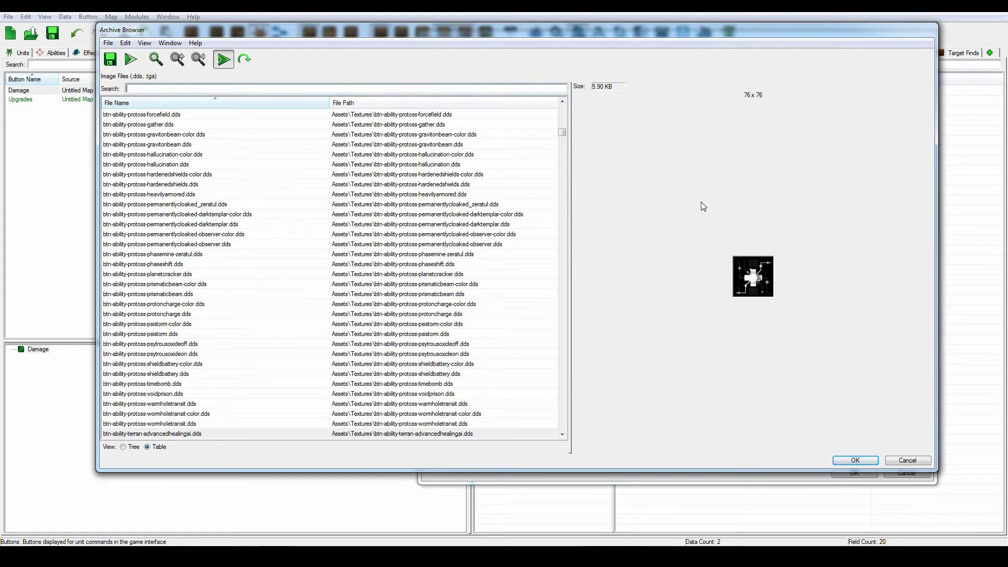
{"action": "scroll", "coordinate": [236, 197], "scroll_direction": "up", "scroll_amount": 3}
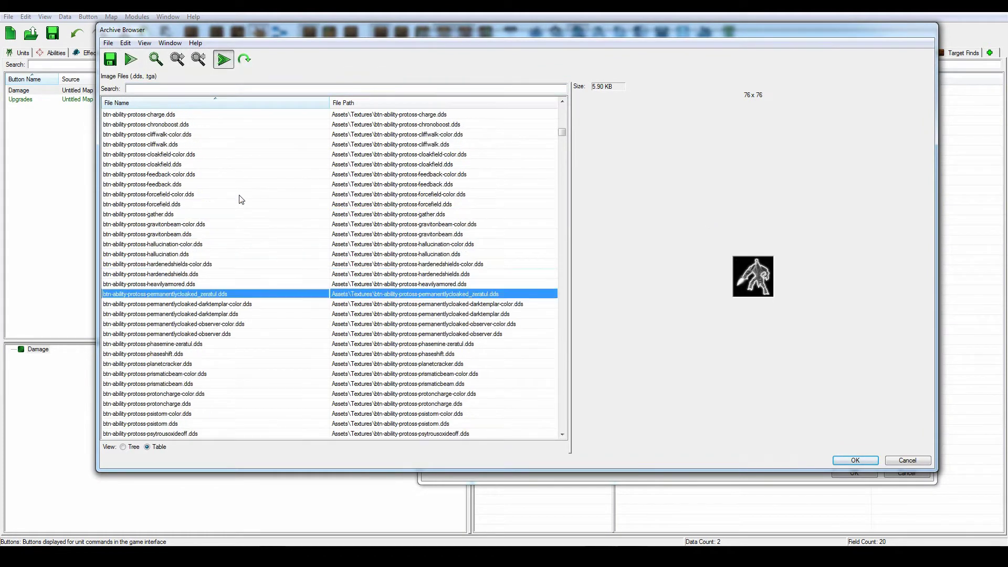
{"action": "left_click", "coordinate": [241, 173]}
{"action": "left_click", "coordinate": [849, 457]}
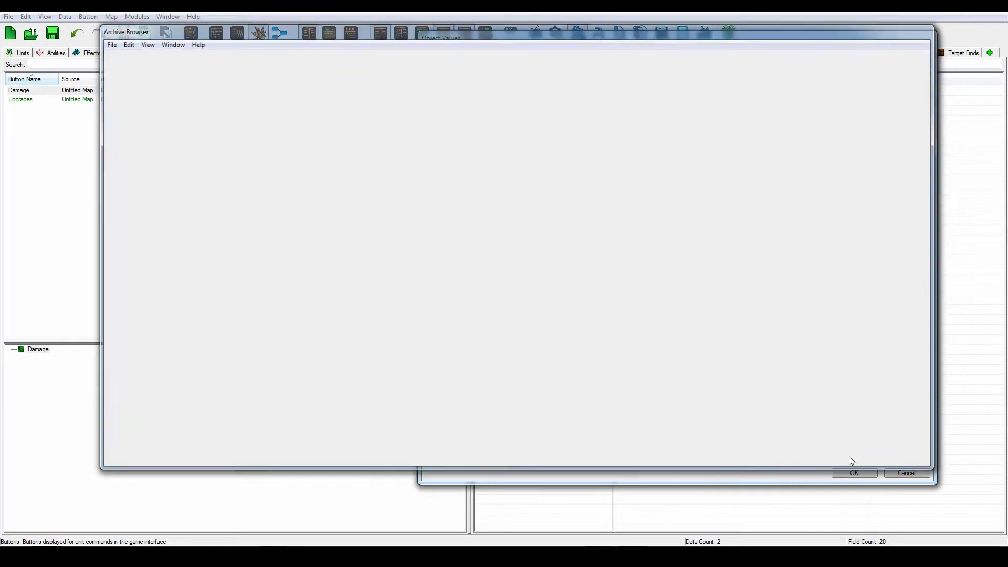
{"action": "left_click", "coordinate": [855, 473]}
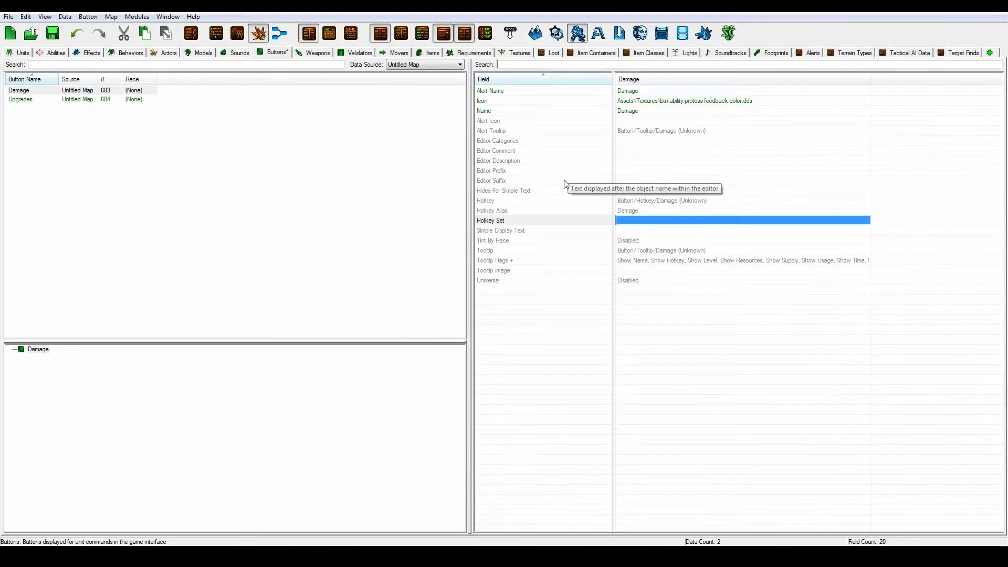
{"action": "left_click", "coordinate": [120, 104]}
Step: Add a new Effect - Instant ability named Damage Stat
{"action": "left_click", "coordinate": [54, 52]}
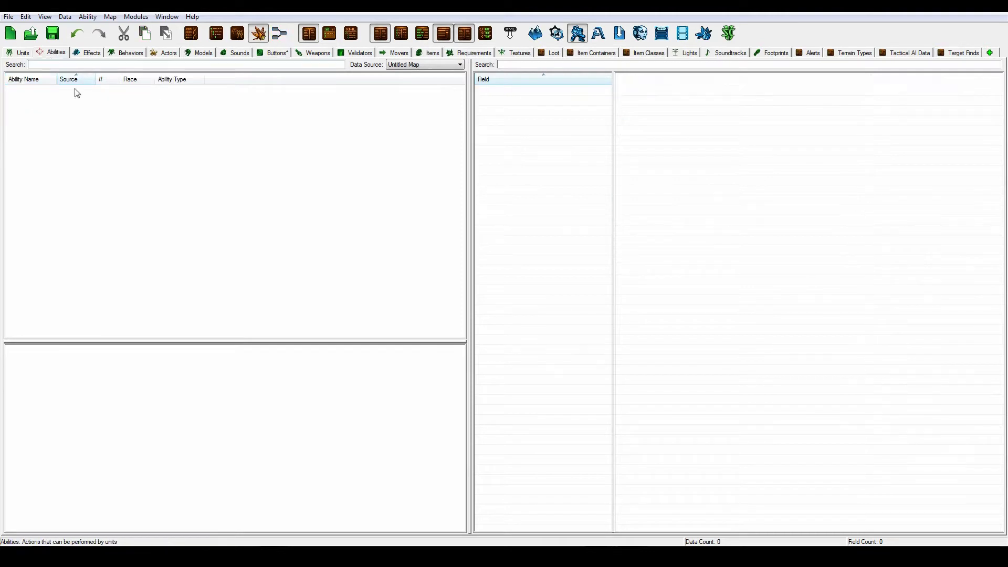
{"action": "right_click", "coordinate": [152, 158]}
{"action": "left_click", "coordinate": [176, 165]}
{"action": "type", "text": "Damage Stat"}
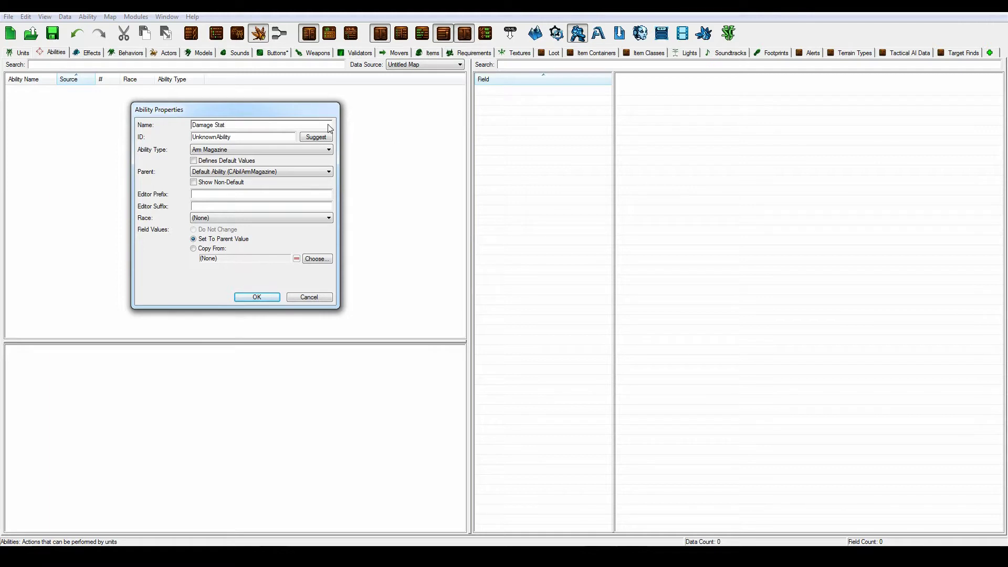
{"action": "left_click", "coordinate": [325, 137]}
{"action": "left_click", "coordinate": [309, 214]}
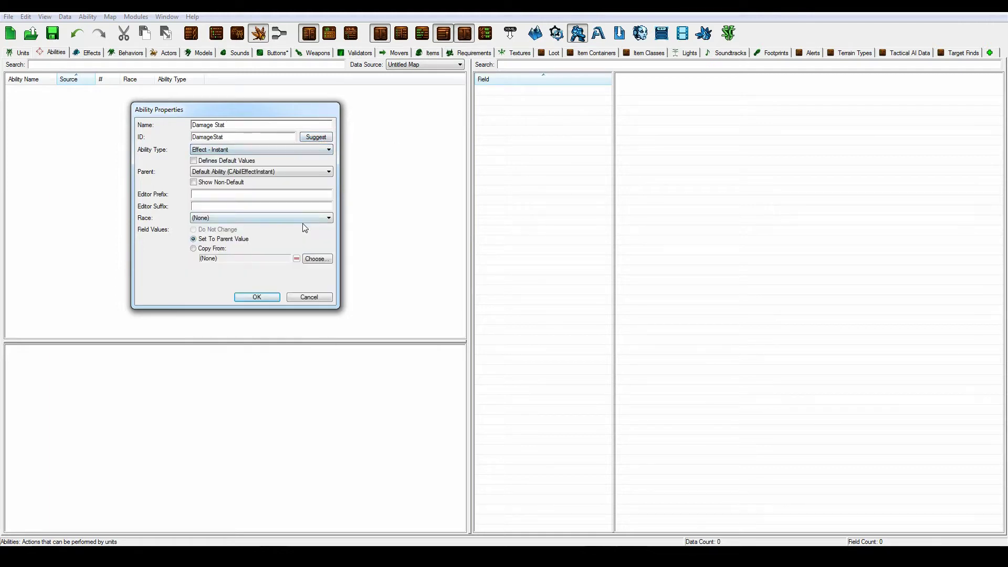
{"action": "left_click", "coordinate": [275, 301]}
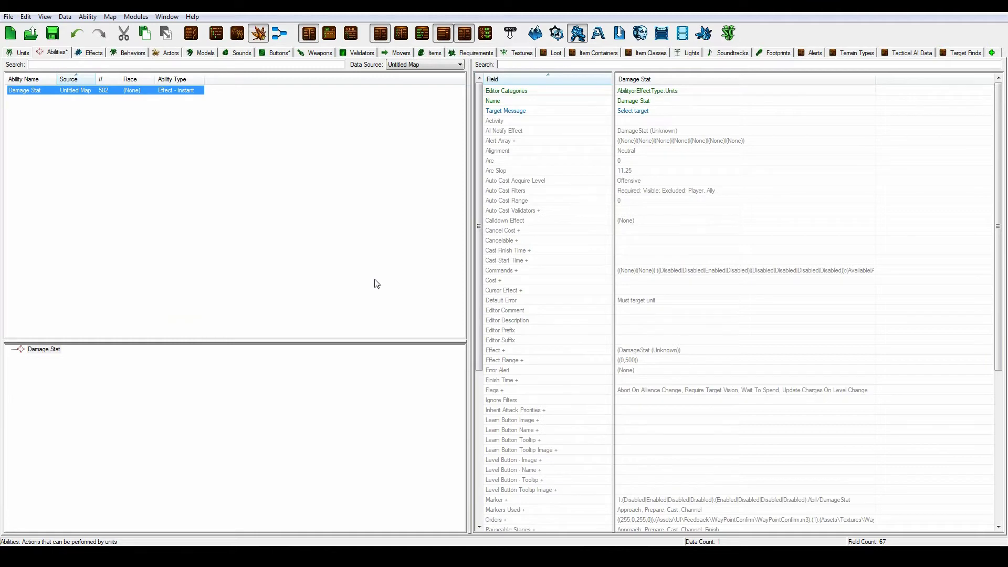
Step: Set the Damage Stat Execute command's default button to Damage
{"action": "left_click", "coordinate": [678, 271]}
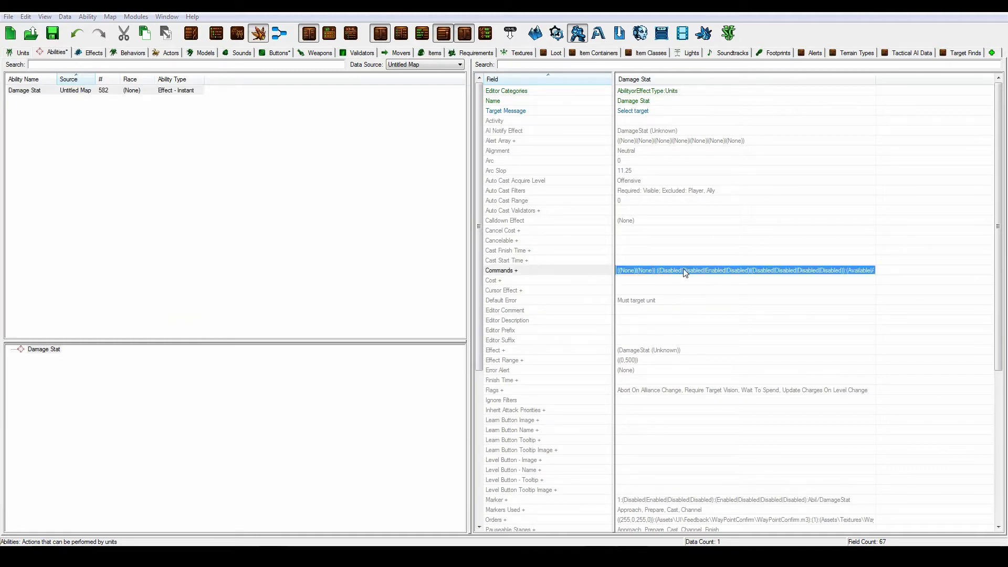
{"action": "double_click", "coordinate": [682, 270]}
{"action": "left_click", "coordinate": [514, 79]}
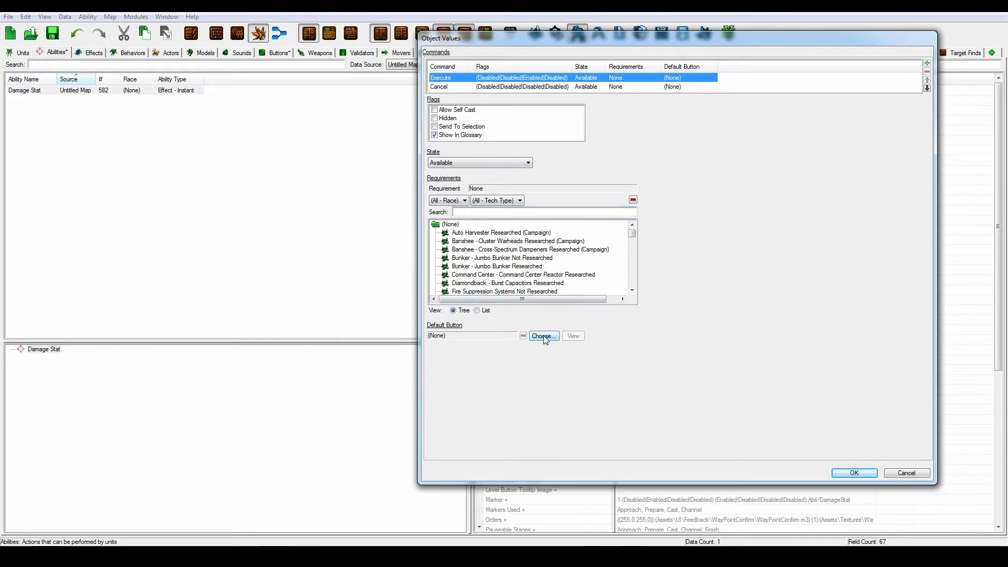
{"action": "left_click", "coordinate": [544, 336]}
{"action": "left_click", "coordinate": [541, 248]}
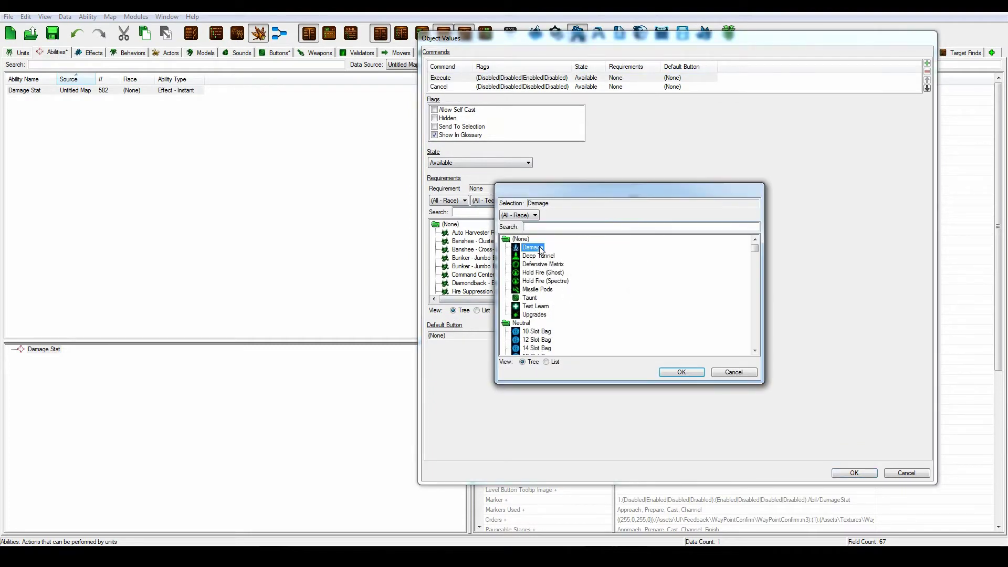
{"action": "left_click", "coordinate": [681, 373]}
{"action": "left_click", "coordinate": [867, 472]}
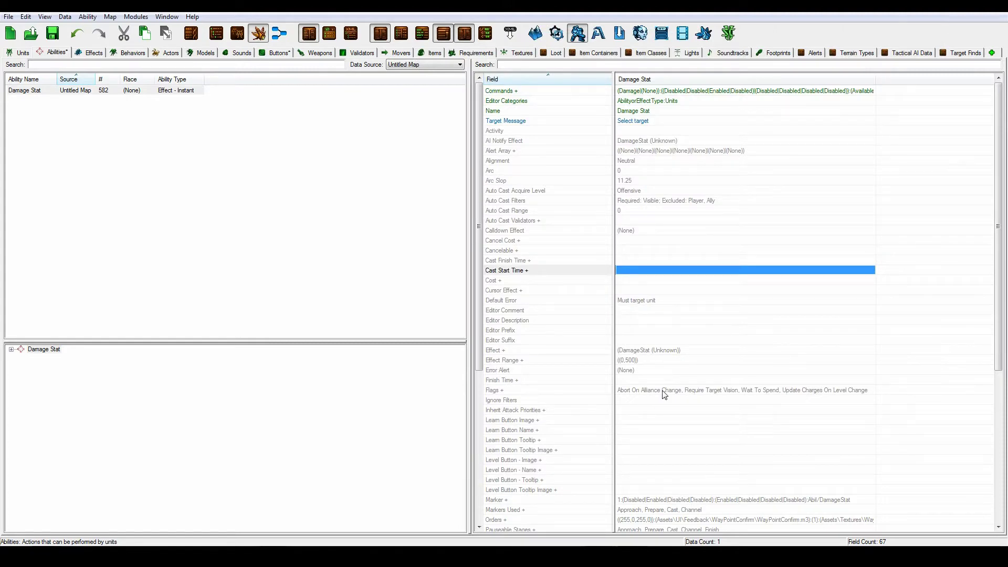
{"action": "double_click", "coordinate": [664, 395]}
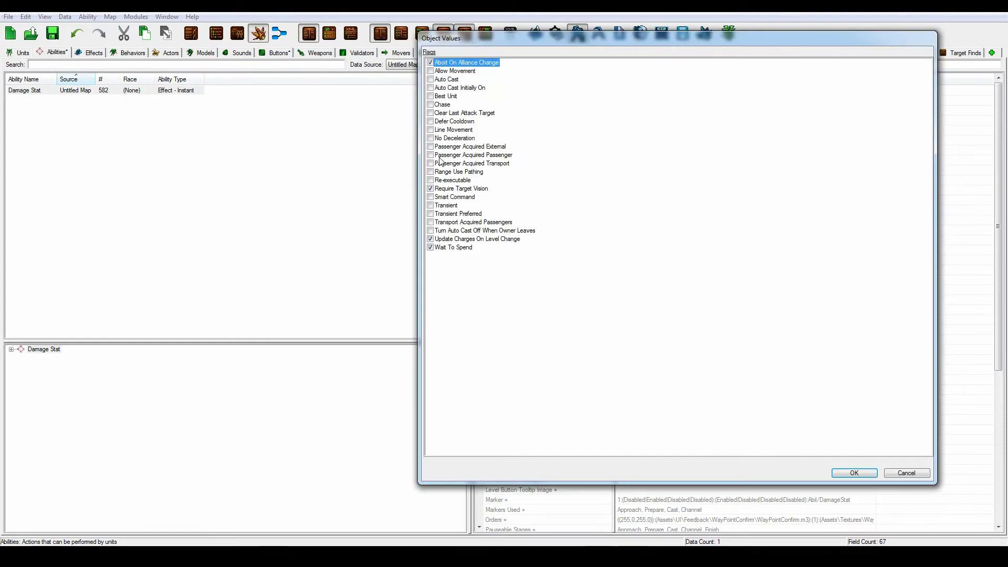
Step: Tick Transient in the Damage Stat ability's flags, then move to the Effects list
{"action": "left_click", "coordinate": [450, 207]}
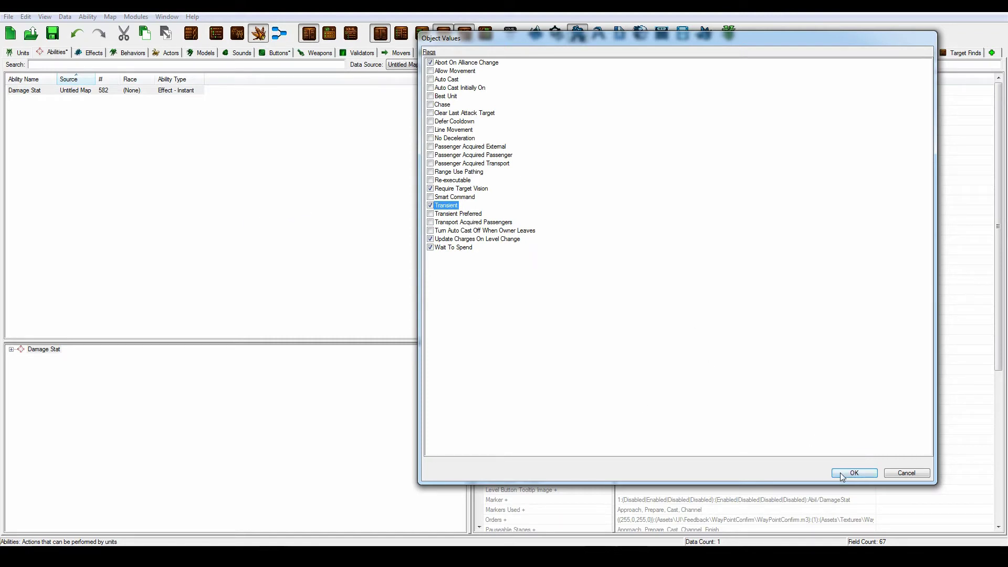
{"action": "left_click", "coordinate": [861, 473]}
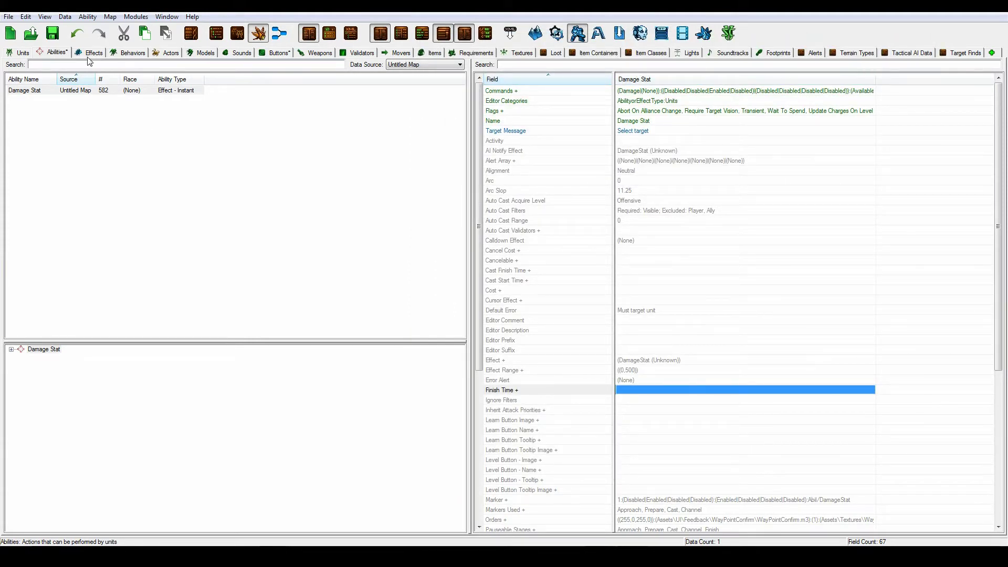
{"action": "left_click", "coordinate": [11, 350]}
Step: Add an Apply Behavior effect named Damage Stat (Apply) with its suggested ID
{"action": "left_click", "coordinate": [89, 53]}
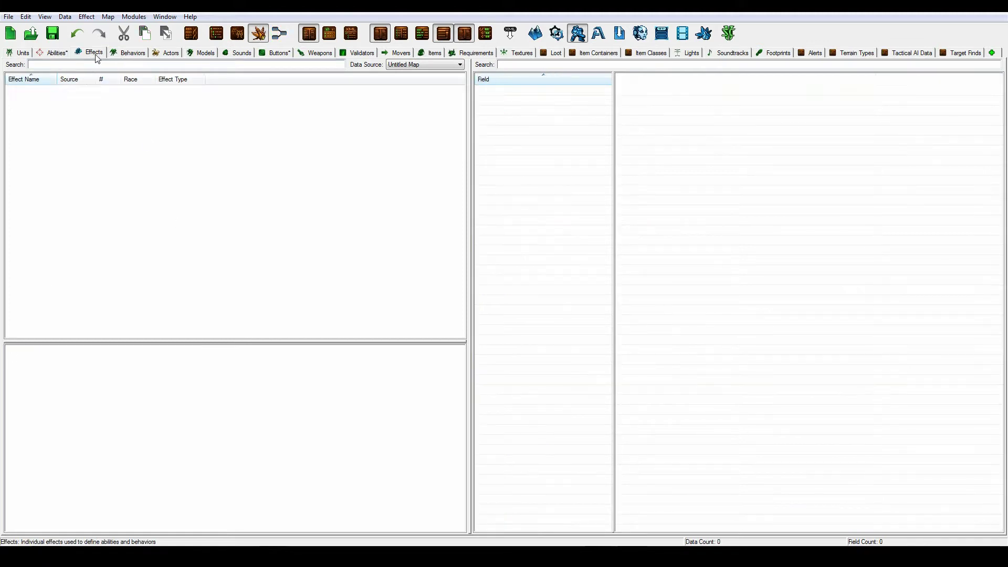
{"action": "right_click", "coordinate": [143, 177]}
{"action": "left_click", "coordinate": [163, 184]}
{"action": "key", "text": "BackSpace"}
{"action": "type", "text": "Damage"}
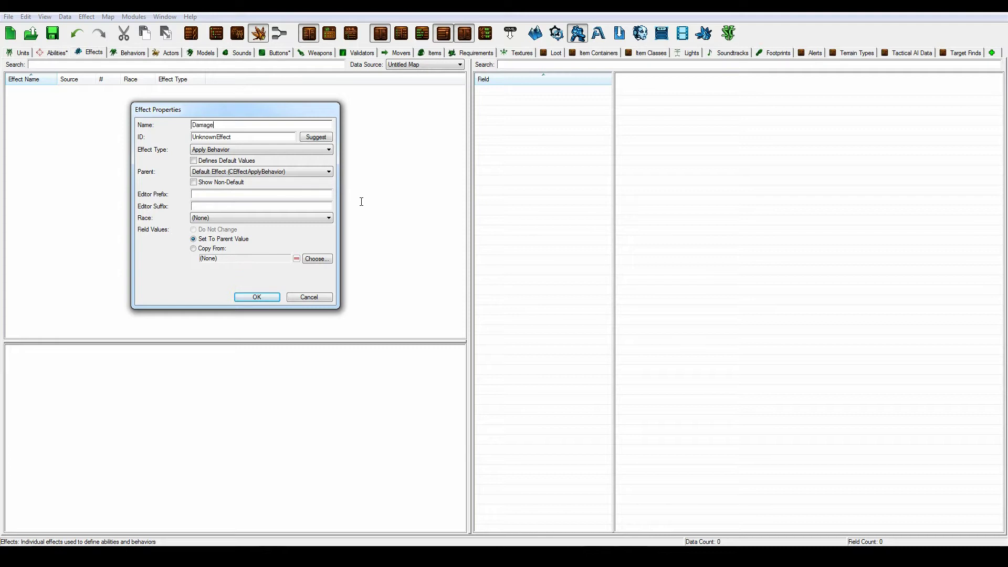
{"action": "type", "text": "Stat"}
{"action": "left_click", "coordinate": [329, 140]}
{"action": "type", "text": "(A"}
{"action": "type", "text": "pply"}
{"action": "left_click", "coordinate": [317, 138]}
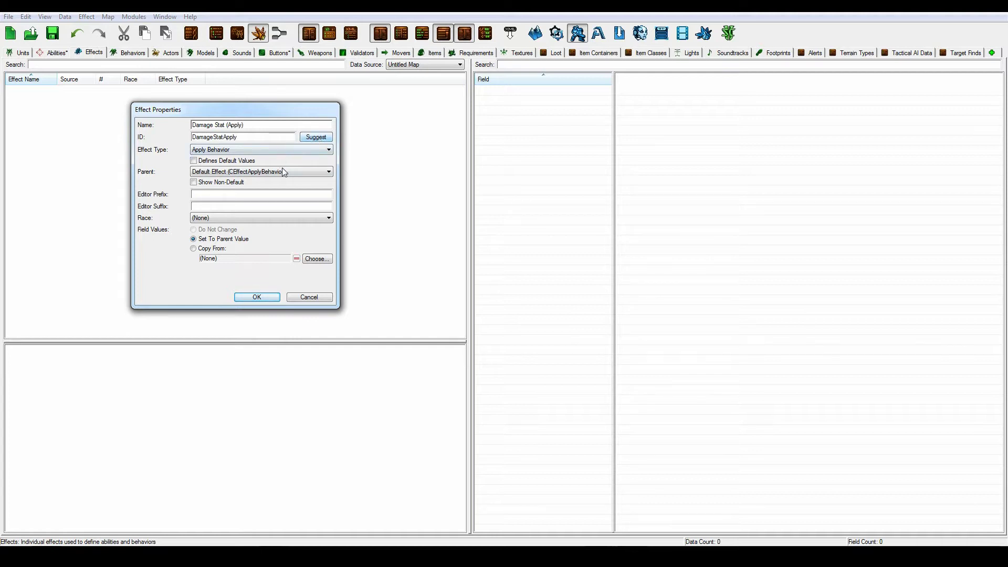
{"action": "left_click", "coordinate": [219, 151]}
{"action": "left_click", "coordinate": [271, 299]}
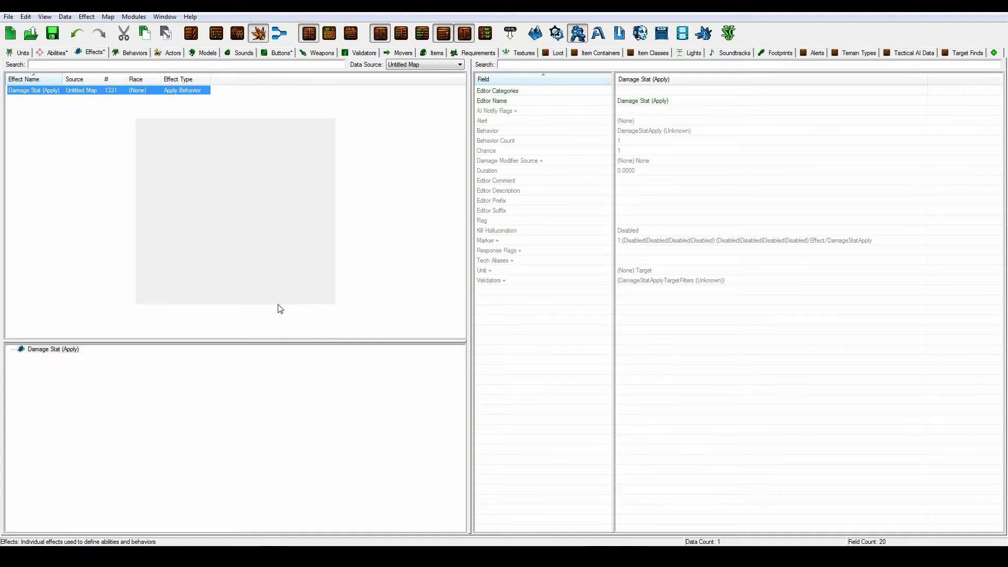
Step: Add a Buff behavior named Damage Stat (Applier) and mark its Flags as Hidden
{"action": "left_click", "coordinate": [131, 52]}
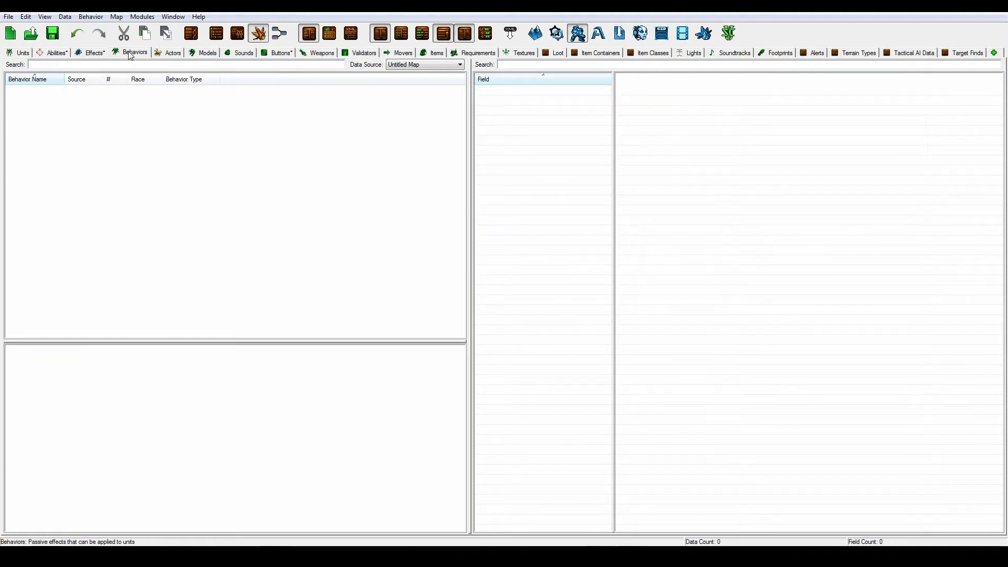
{"action": "right_click", "coordinate": [160, 172]}
{"action": "left_click", "coordinate": [166, 178]}
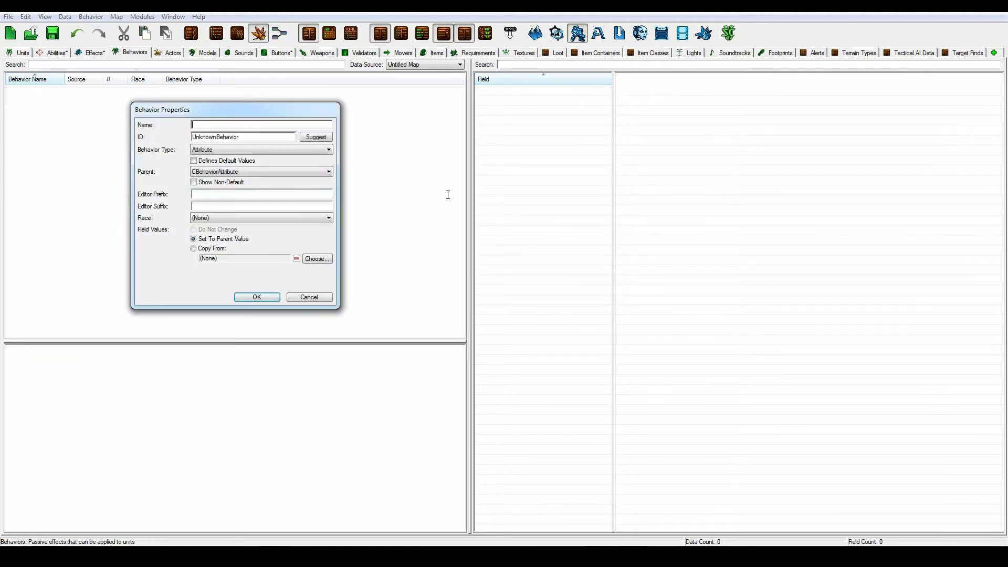
{"action": "type", "text": "Damage Stat (Applier"}
{"action": "left_click", "coordinate": [316, 137]}
{"action": "left_click", "coordinate": [309, 150]}
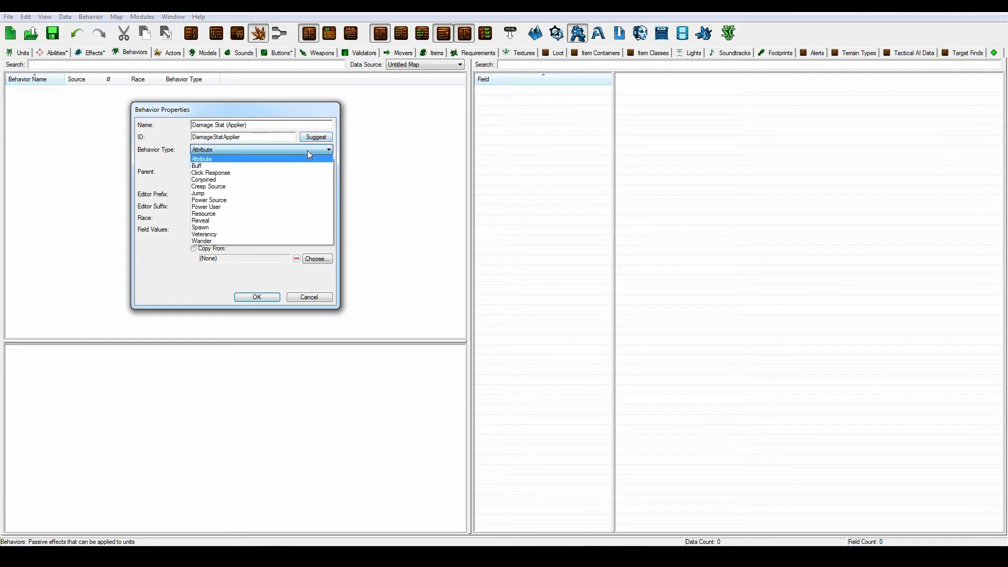
{"action": "left_click", "coordinate": [227, 166]}
{"action": "left_click", "coordinate": [257, 297]}
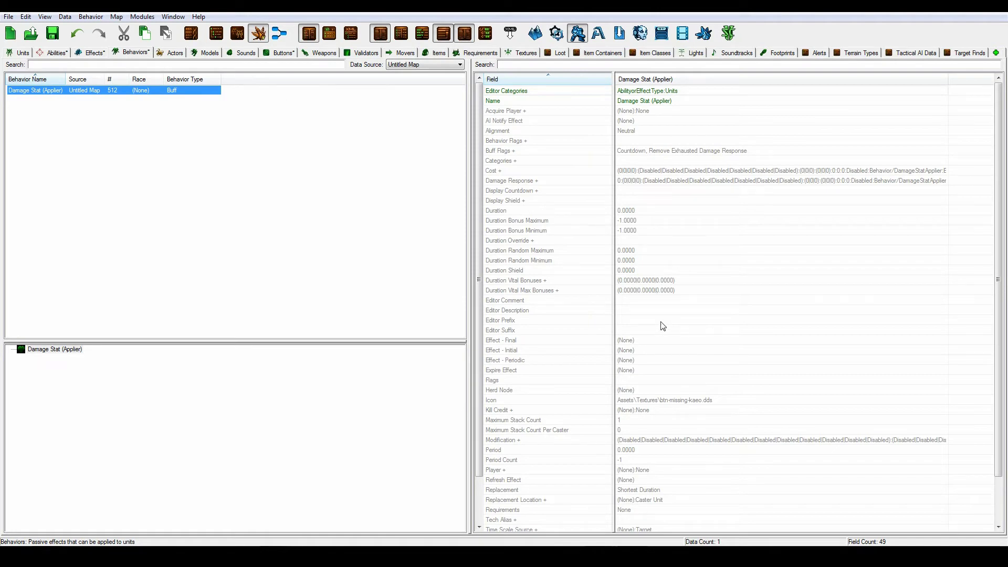
{"action": "double_click", "coordinate": [639, 380]}
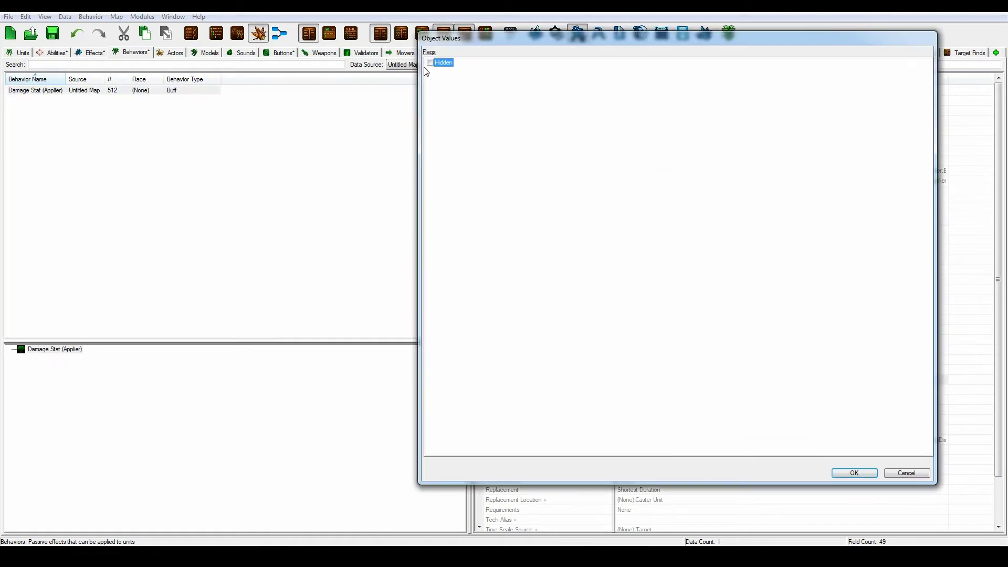
{"action": "left_click", "coordinate": [853, 473]}
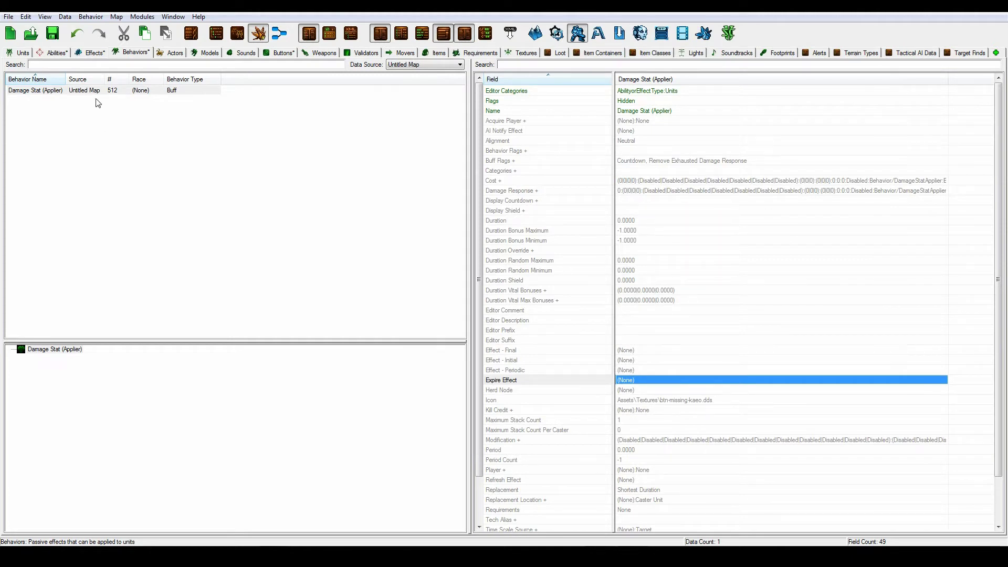
Step: Make the Damage Stat (Apply) effect apply the Damage Stat (Applier) behavior
{"action": "left_click", "coordinate": [92, 52]}
{"action": "left_click", "coordinate": [57, 93]}
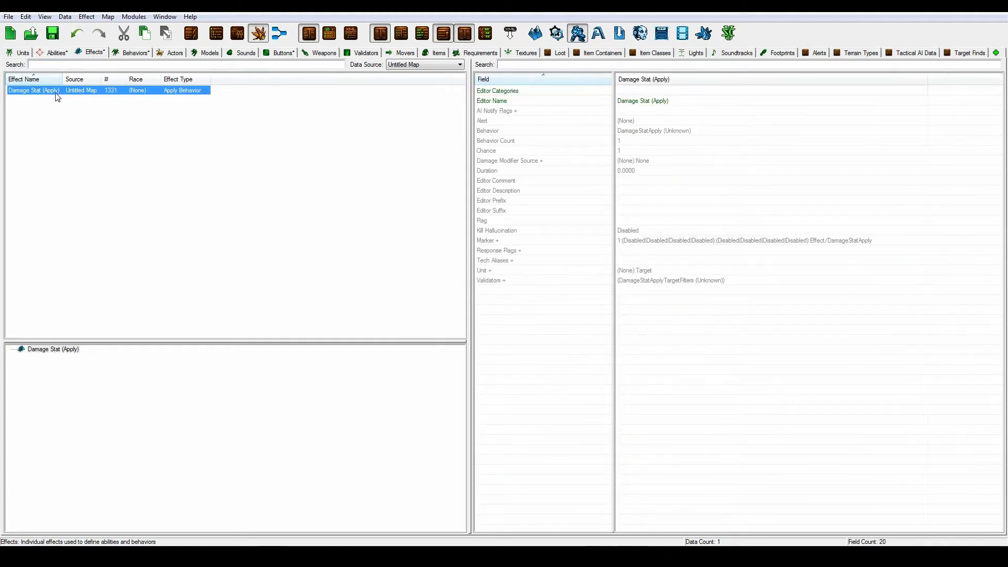
{"action": "double_click", "coordinate": [657, 131]}
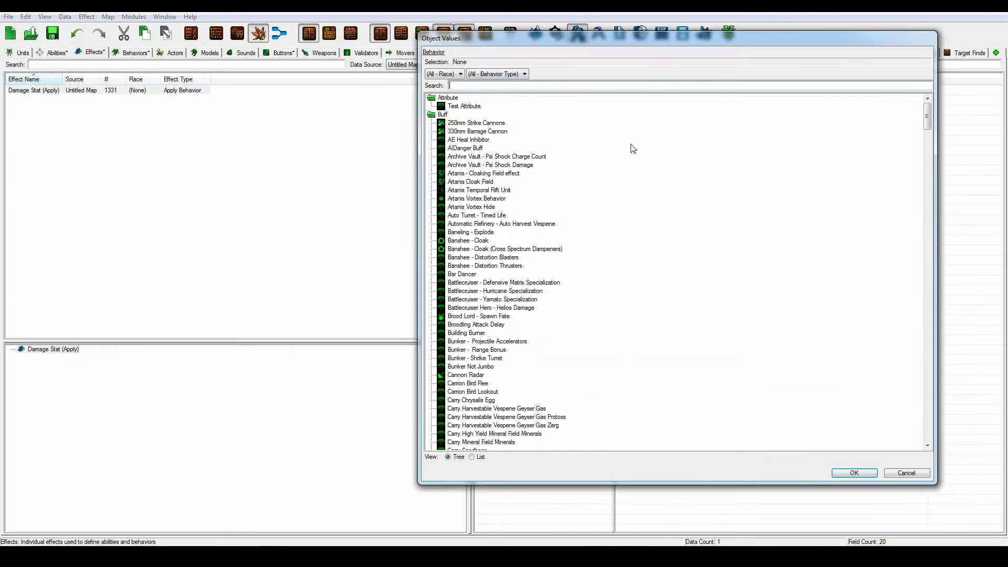
{"action": "type", "text": "appl"}
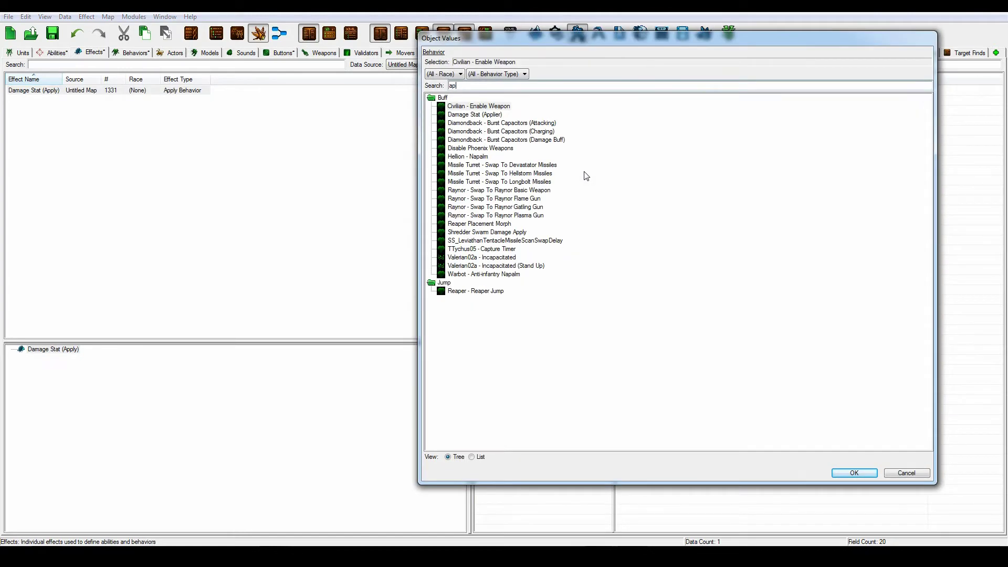
{"action": "left_click", "coordinate": [474, 106]}
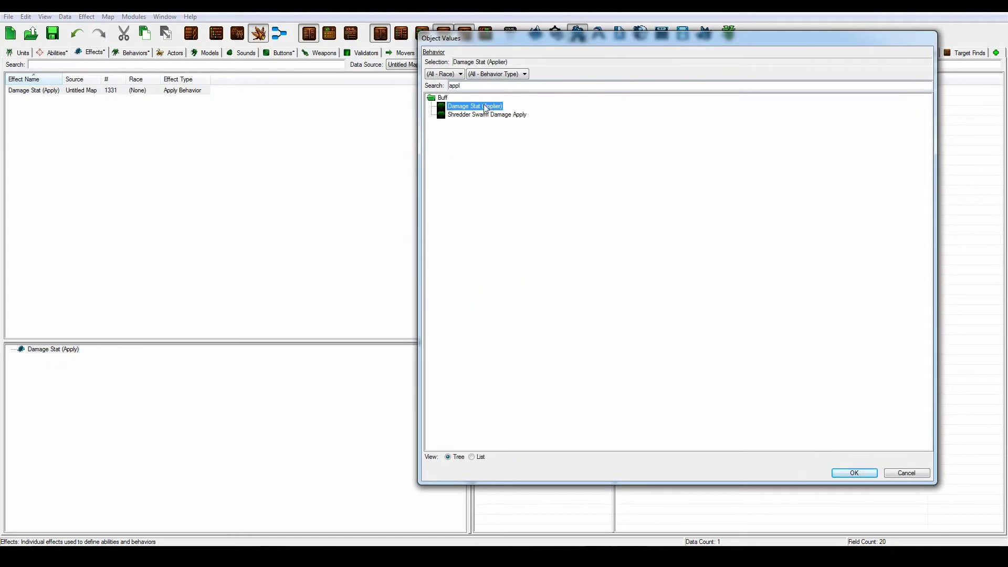
{"action": "left_click", "coordinate": [861, 473]}
Step: Set the Damage Stat ability's effect to Damage Stat (Apply)
{"action": "left_click", "coordinate": [55, 53]}
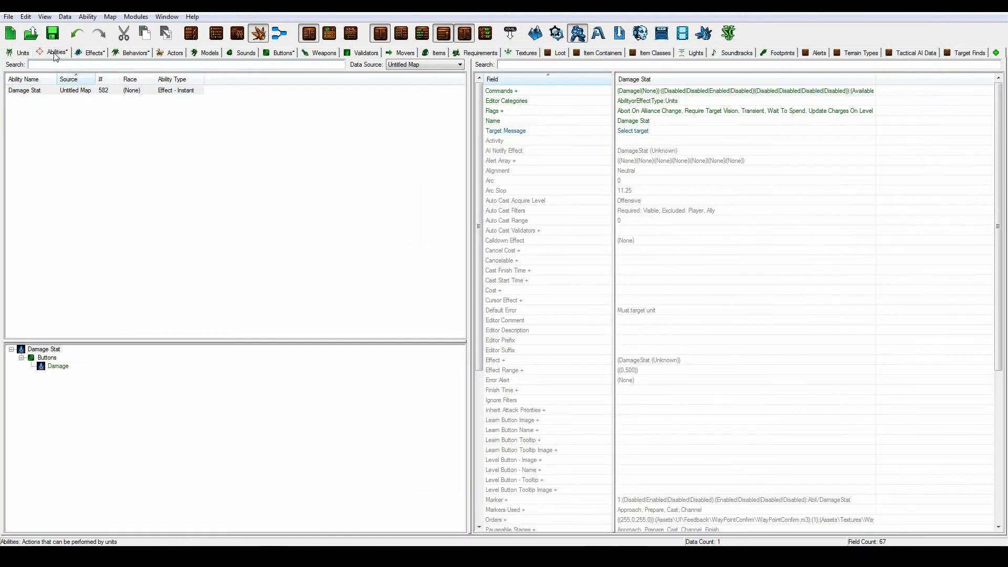
{"action": "double_click", "coordinate": [656, 360]}
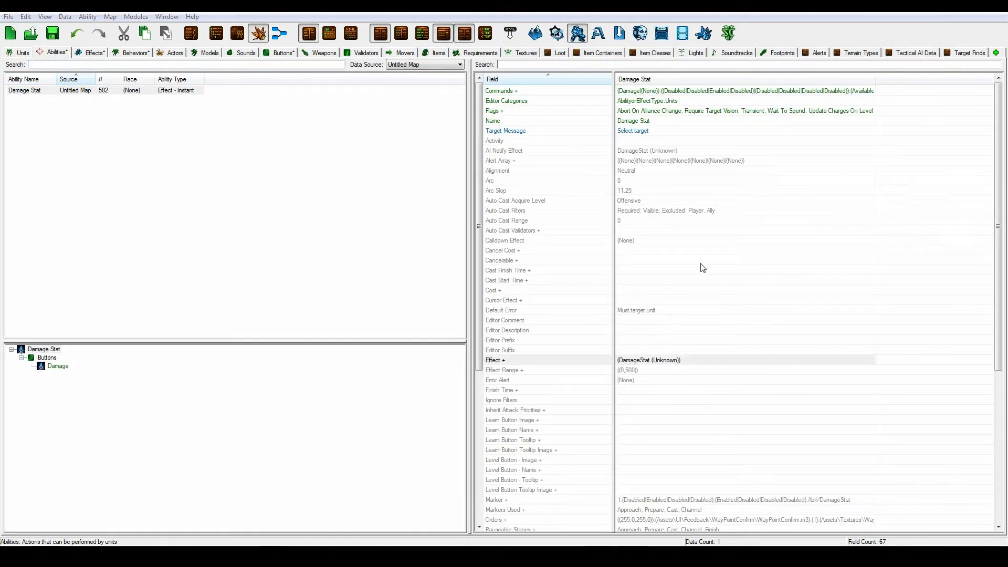
{"action": "type", "text": "damage"}
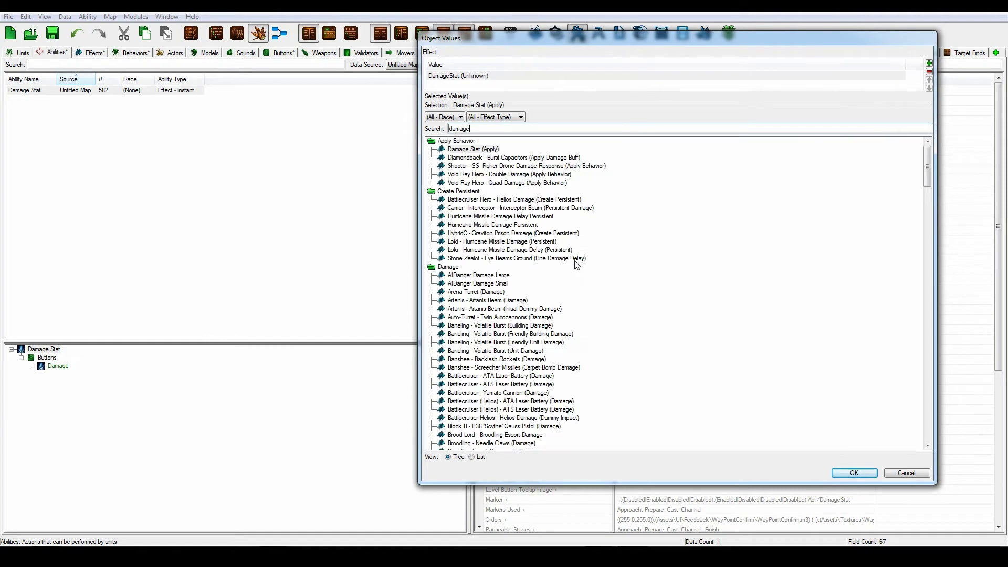
{"action": "double_click", "coordinate": [473, 149]}
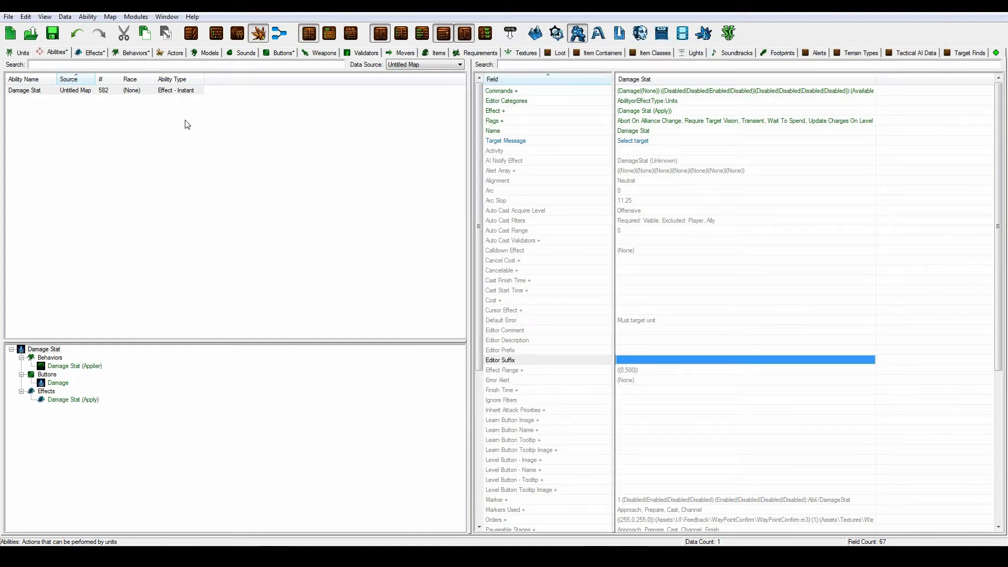
Step: Add a new Attribute-type behavior named Damage with a suggested ID
{"action": "left_click", "coordinate": [131, 54]}
{"action": "right_click", "coordinate": [159, 165]}
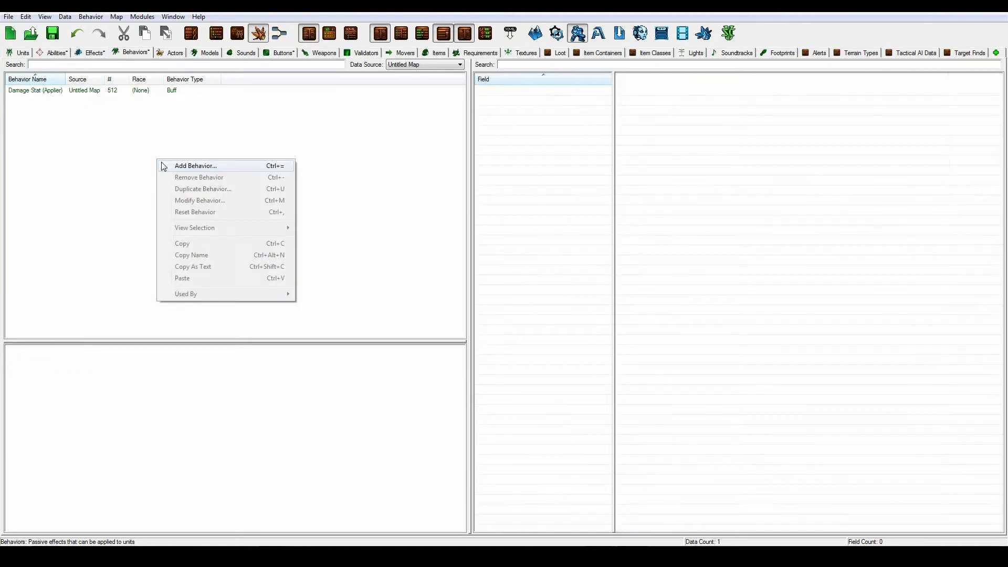
{"action": "left_click", "coordinate": [178, 165]}
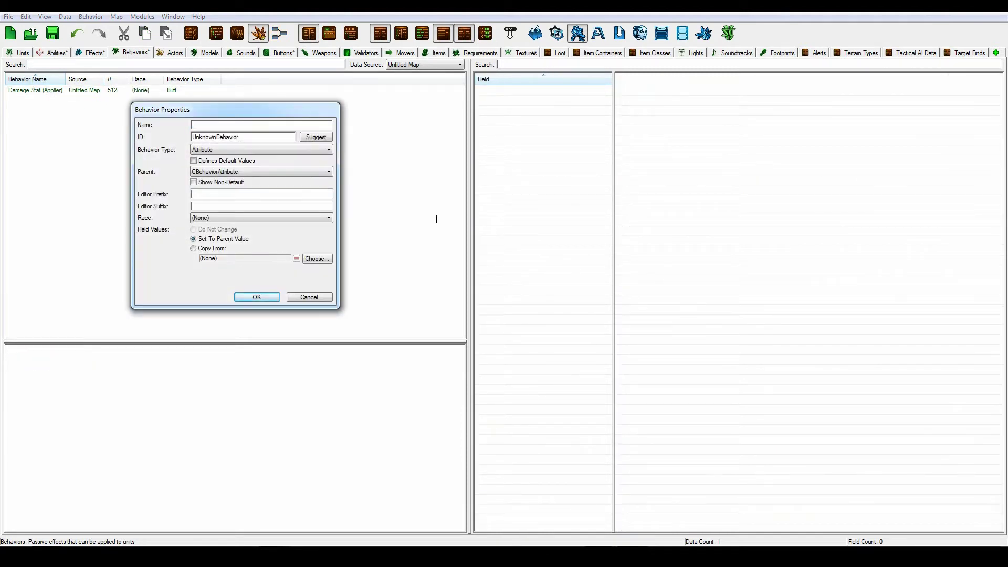
{"action": "type", "text": "Damage"}
{"action": "left_click", "coordinate": [316, 137]}
{"action": "left_click", "coordinate": [200, 151]}
{"action": "left_click", "coordinate": [205, 152]}
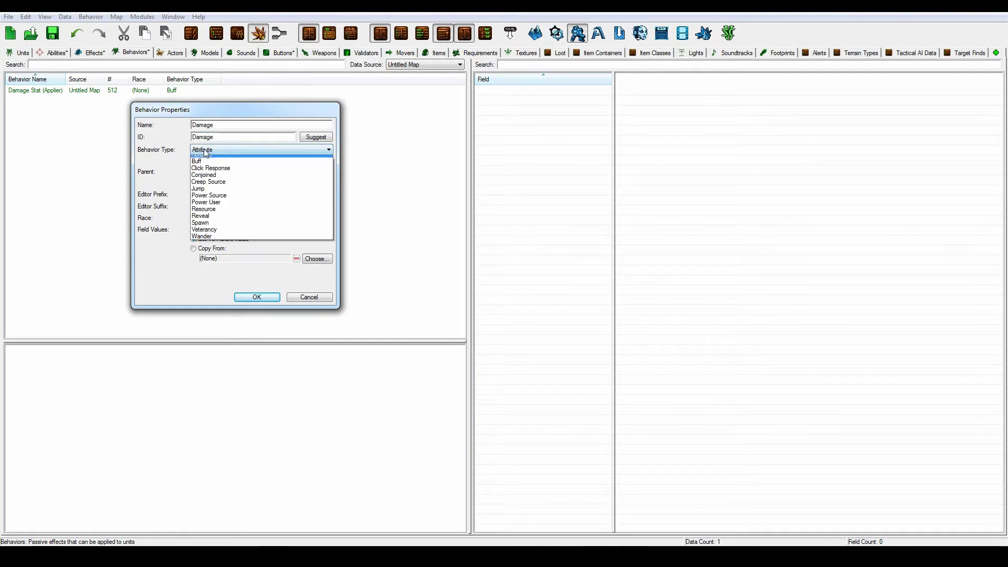
{"action": "left_click", "coordinate": [259, 297]}
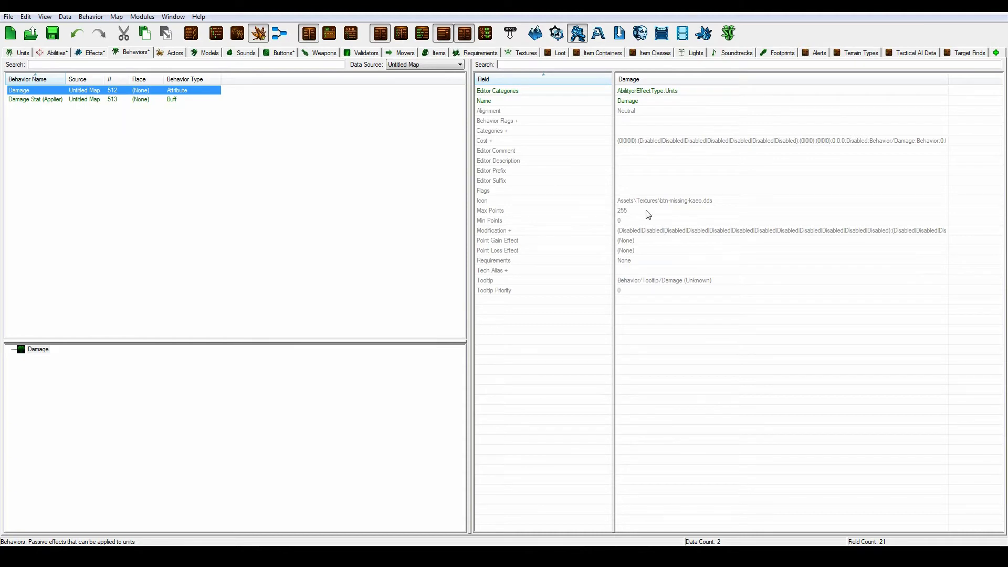
Step: Give the Damage behavior Damage Dealt (Unscaled) 1 for melee, ranged, spell and splash
{"action": "double_click", "coordinate": [663, 231]}
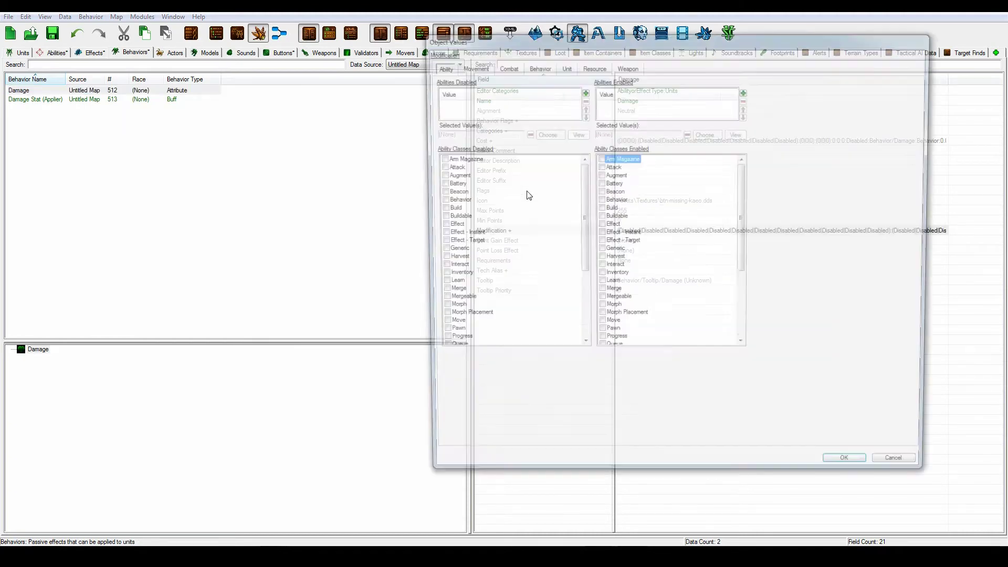
{"action": "left_click", "coordinate": [506, 66]}
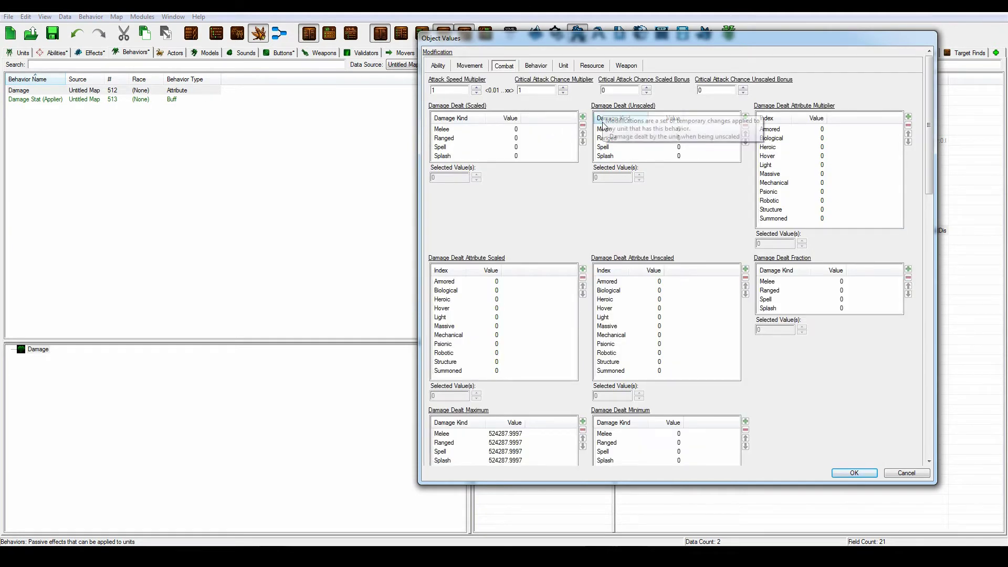
{"action": "left_click", "coordinate": [617, 129]}
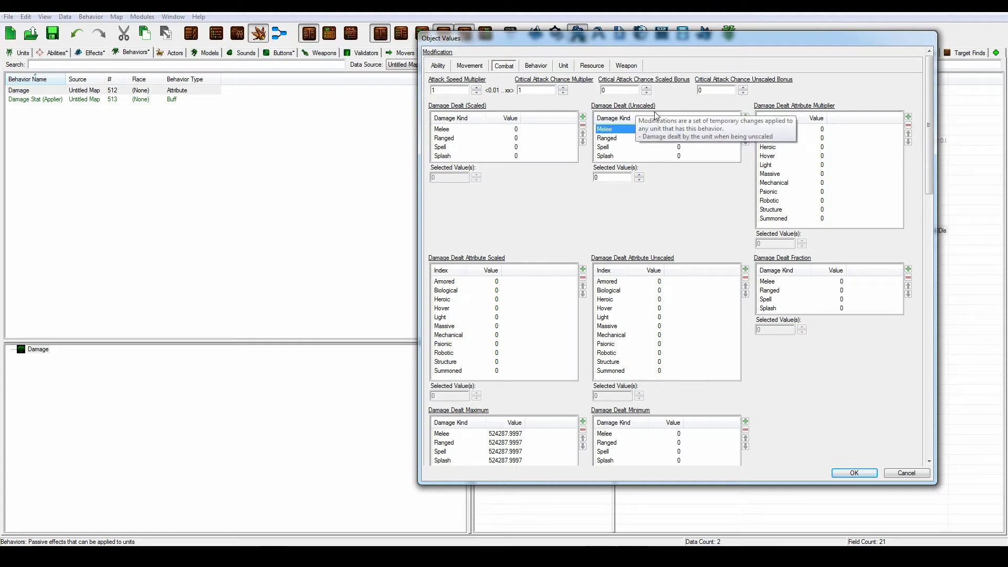
{"action": "left_click", "coordinate": [639, 175]}
{"action": "left_click", "coordinate": [630, 138]}
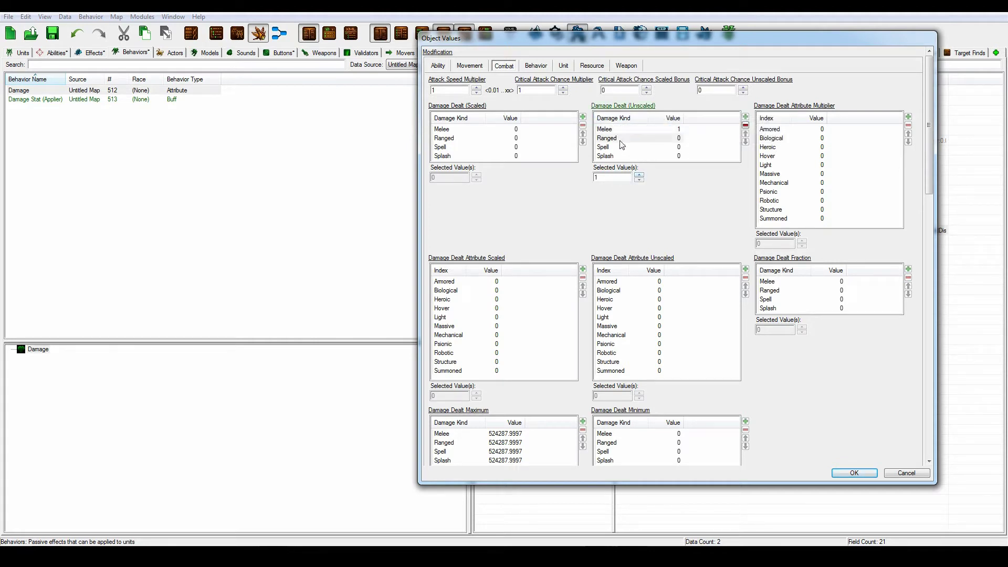
{"action": "left_click", "coordinate": [639, 175]}
{"action": "left_click", "coordinate": [623, 147]}
{"action": "left_click", "coordinate": [639, 174]}
{"action": "left_click", "coordinate": [624, 156]}
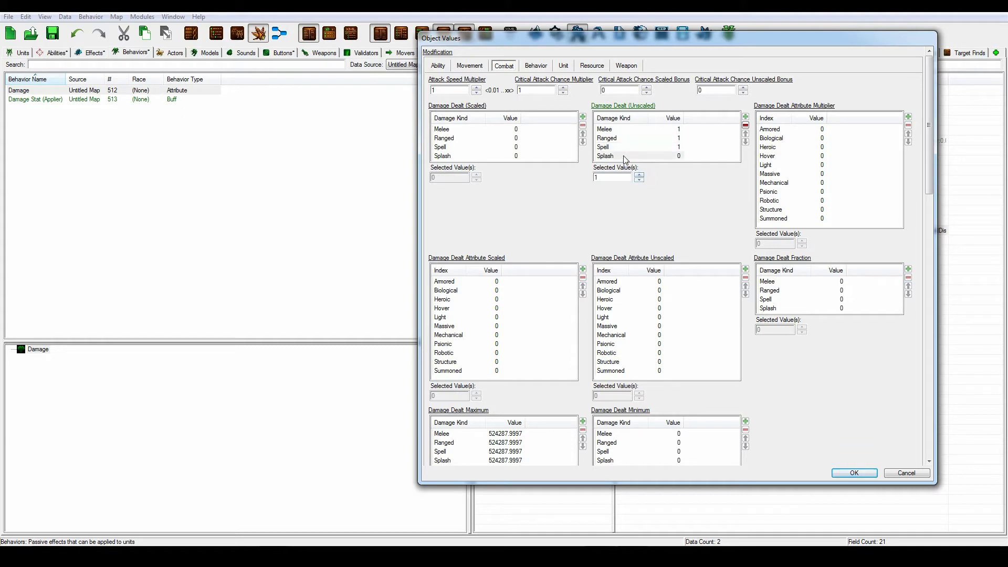
{"action": "left_click", "coordinate": [639, 175]}
{"action": "left_click", "coordinate": [852, 473]}
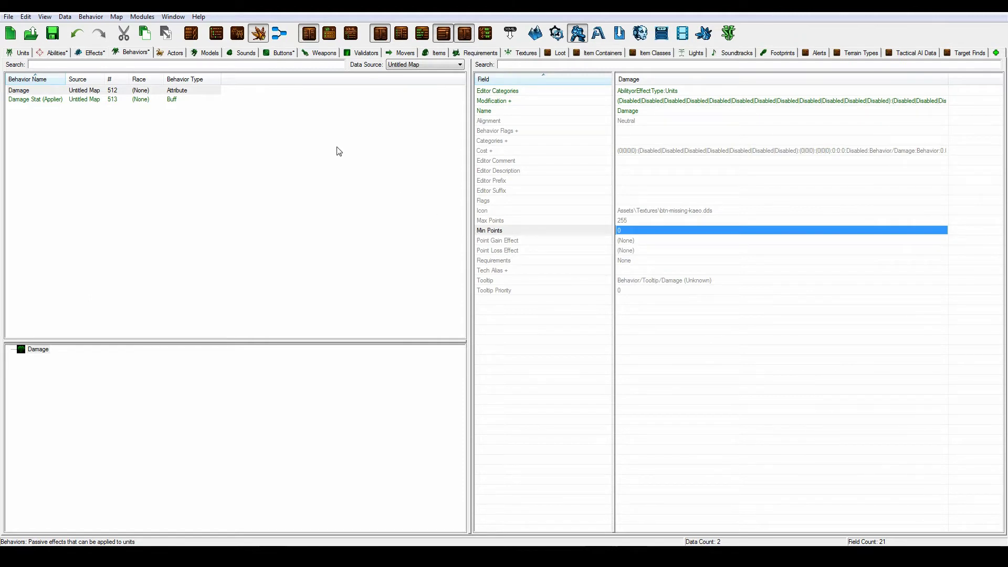
Step: Set the Damage Stat (Applier) Maximum Stack Count to 255
{"action": "left_click", "coordinate": [18, 99]}
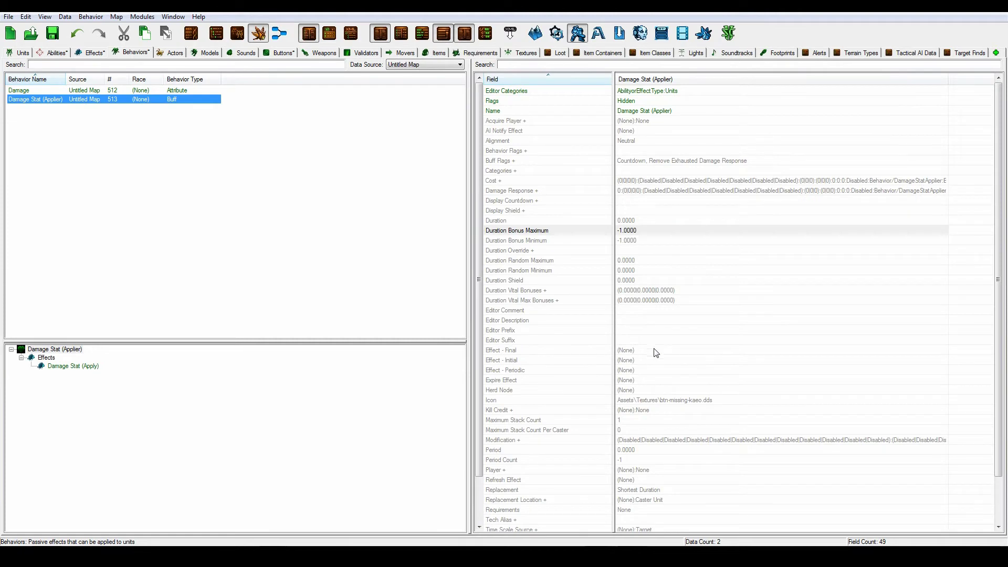
{"action": "double_click", "coordinate": [632, 422]}
{"action": "type", "text": "255"}
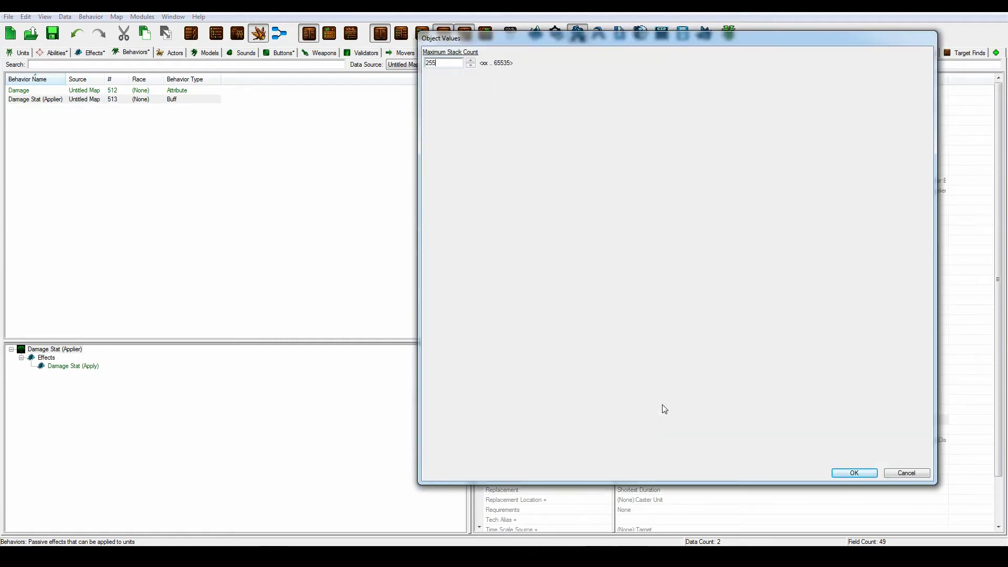
{"action": "key", "text": "Return"}
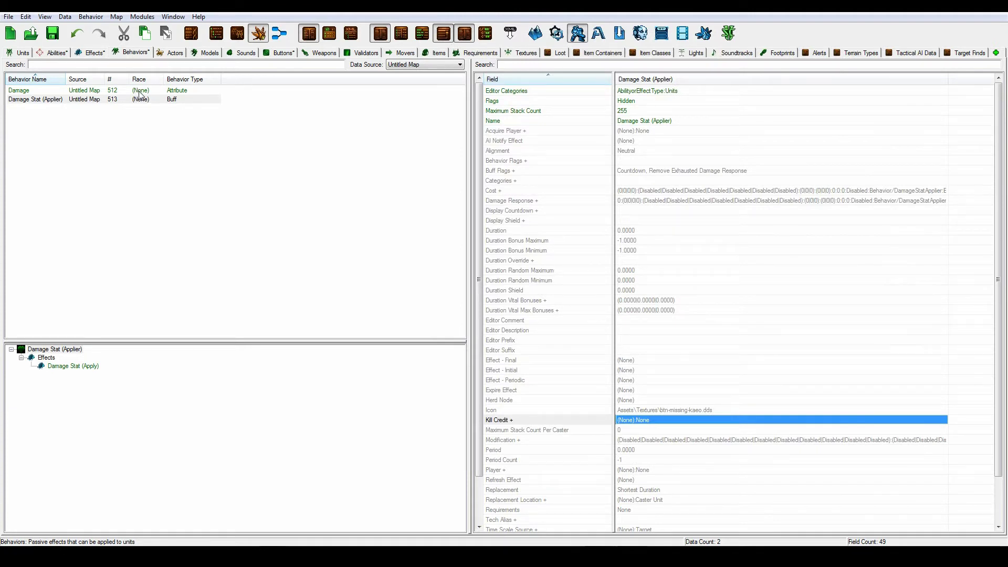
Step: Check the Damage behavior's maximum points and the applier's stack count
{"action": "left_click", "coordinate": [140, 91]}
{"action": "left_click", "coordinate": [633, 221]}
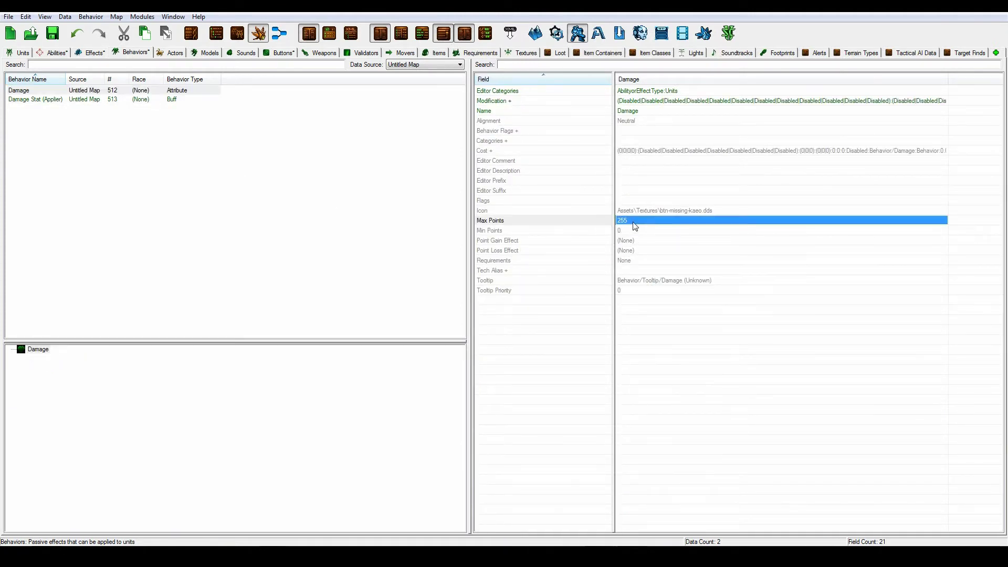
{"action": "left_click", "coordinate": [116, 93]}
{"action": "key", "text": "Down"}
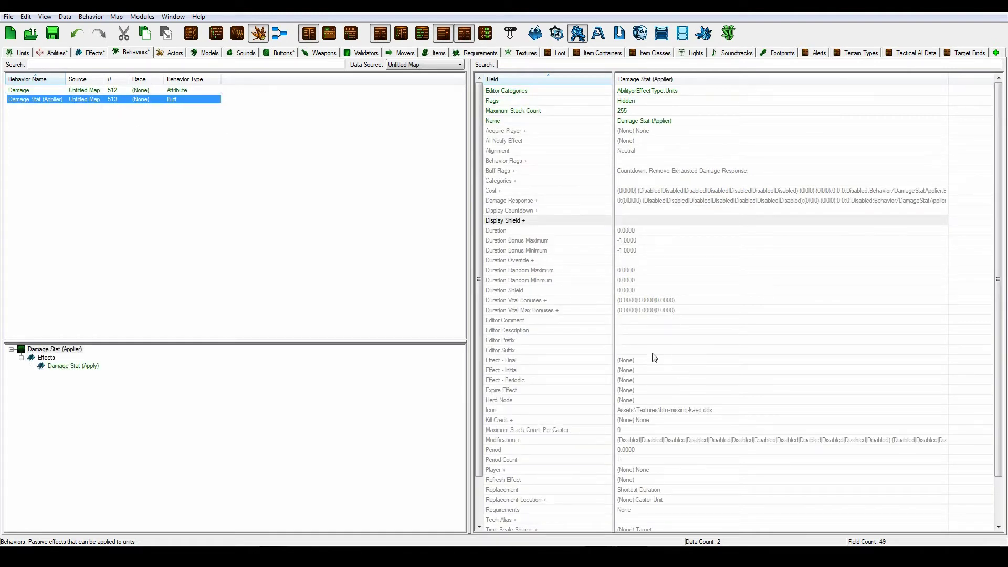
{"action": "left_click", "coordinate": [633, 110]}
{"action": "left_click", "coordinate": [101, 91]}
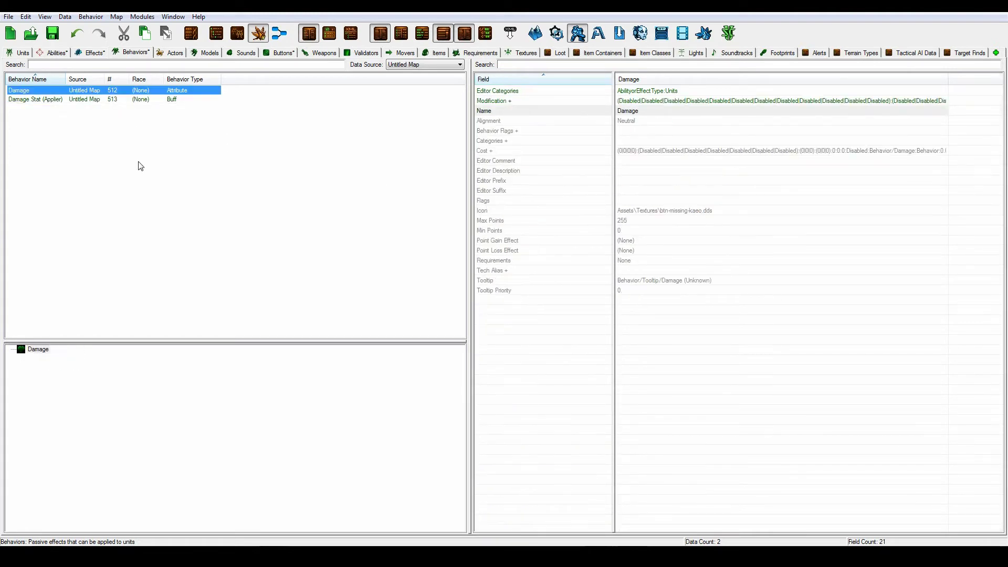
{"action": "left_click", "coordinate": [94, 53]}
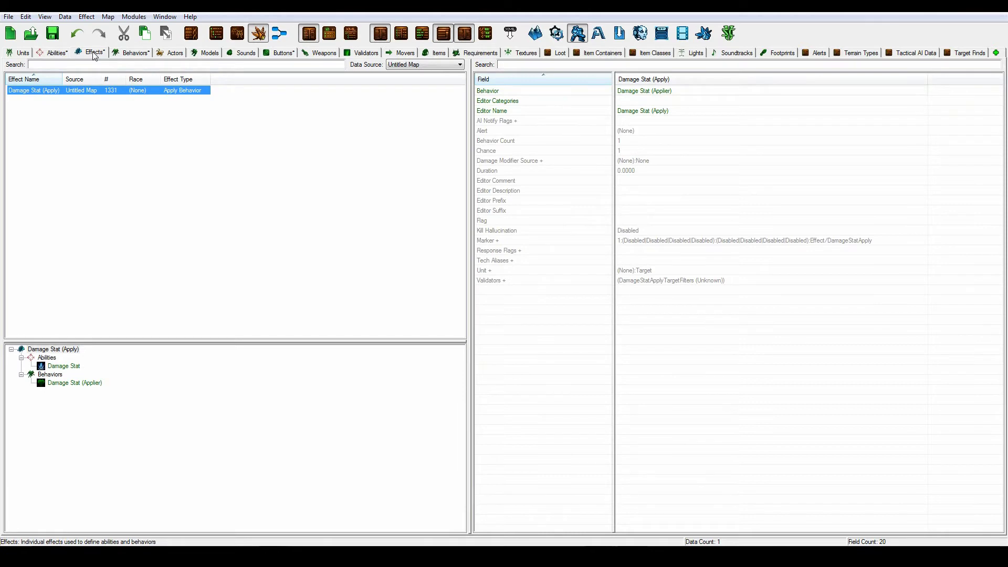
Step: Add a Damage attribute change of 1 point to Damage Stat (Applier)'s behavior modifications
{"action": "left_click", "coordinate": [132, 53]}
{"action": "left_click", "coordinate": [79, 100]}
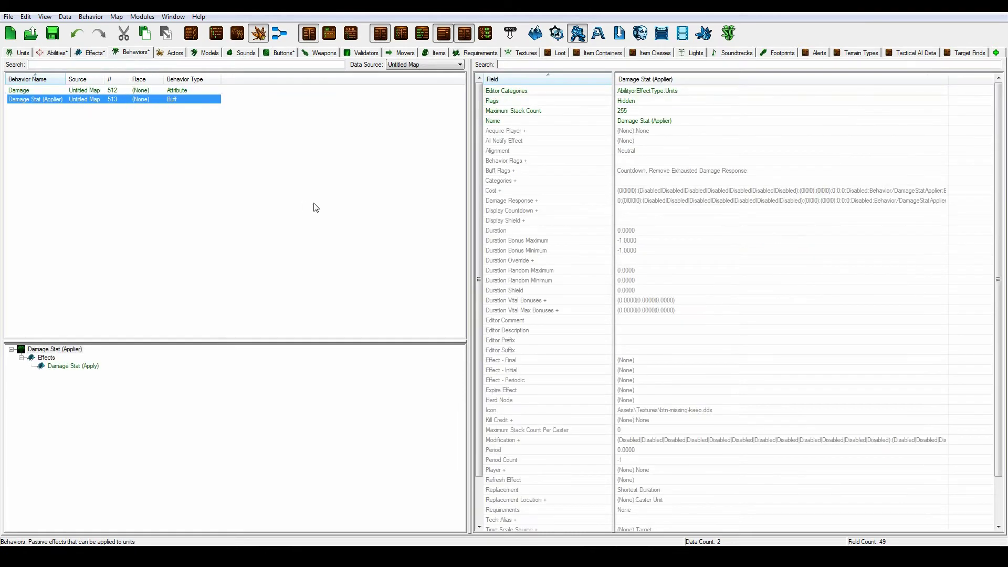
{"action": "double_click", "coordinate": [671, 440]}
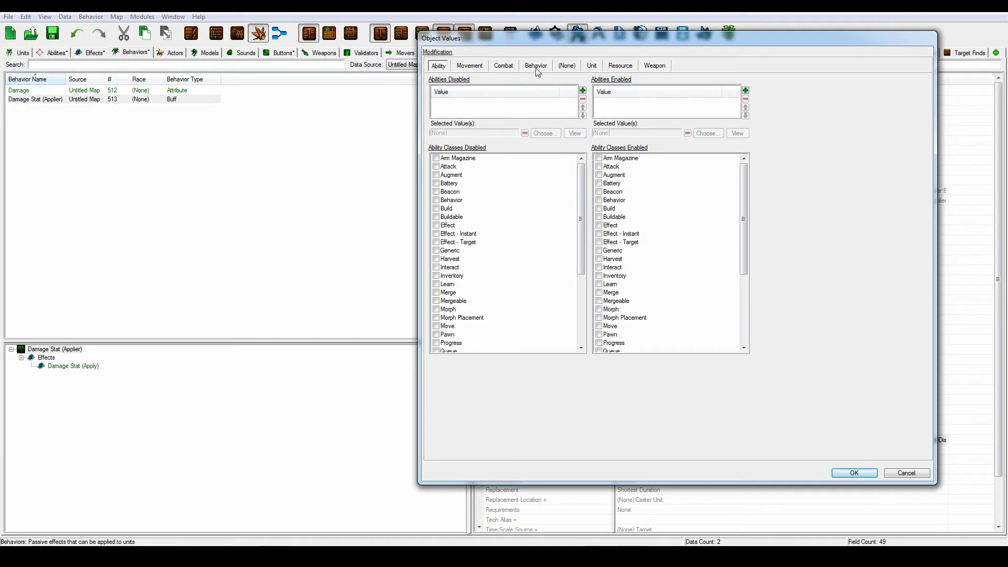
{"action": "left_click", "coordinate": [537, 68]}
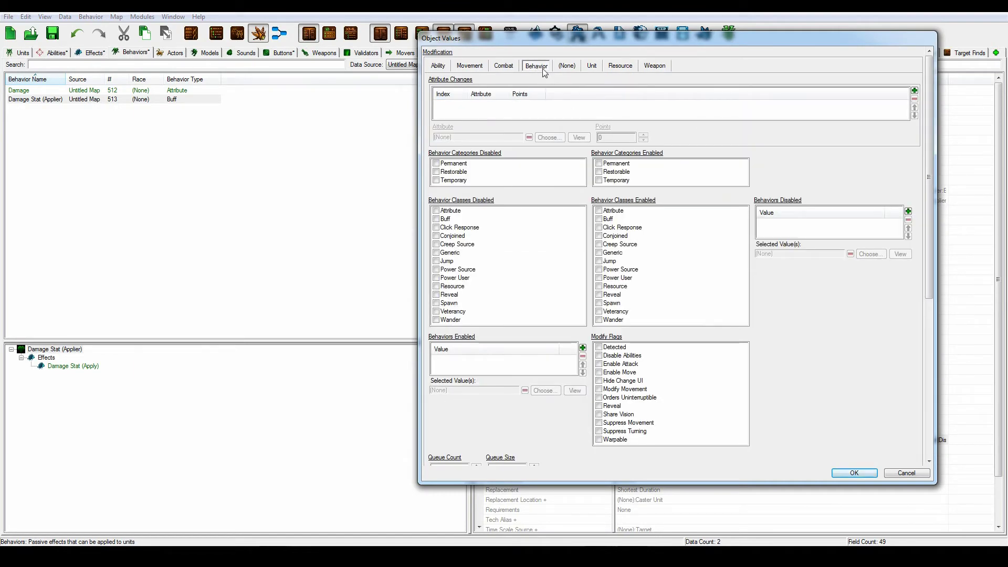
{"action": "left_click", "coordinate": [914, 91]}
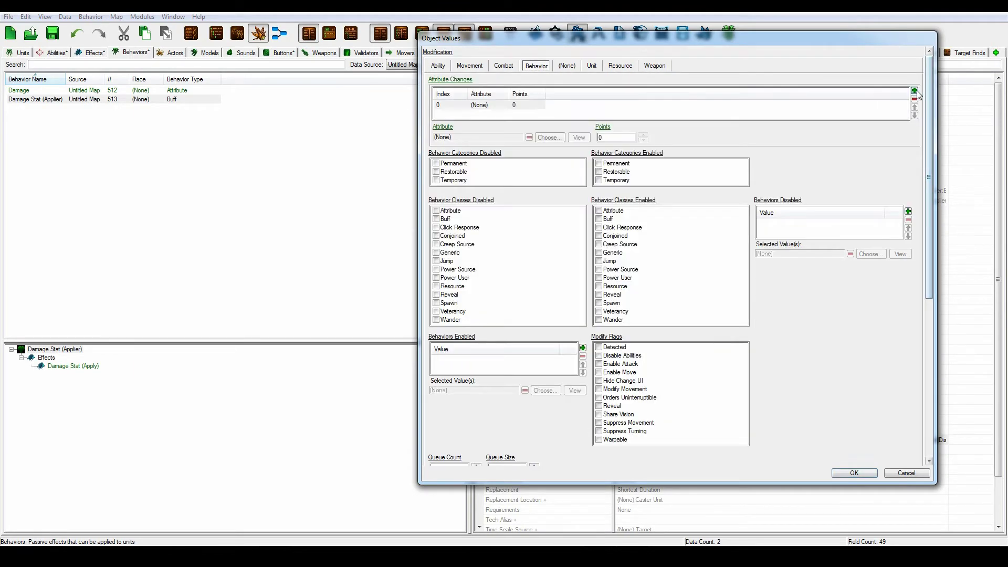
{"action": "left_click", "coordinate": [558, 138]}
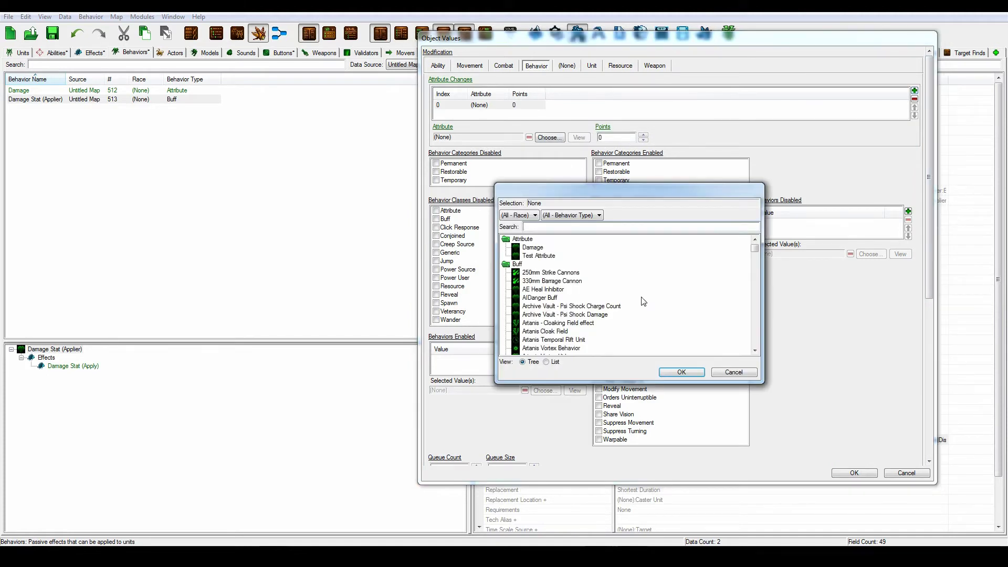
{"action": "type", "text": "damage"}
{"action": "left_click", "coordinate": [535, 247]}
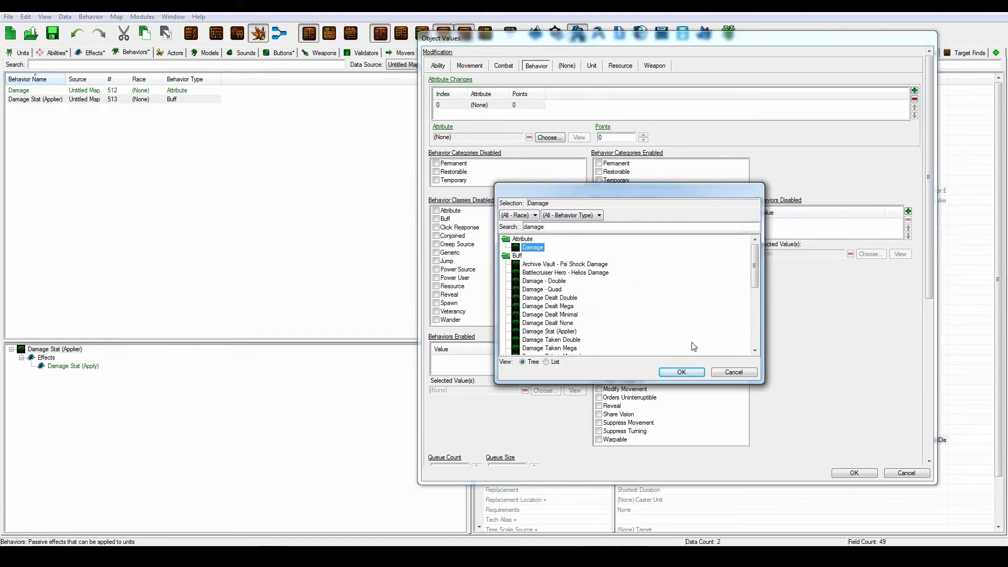
{"action": "left_click", "coordinate": [681, 372]}
{"action": "left_click", "coordinate": [643, 135]}
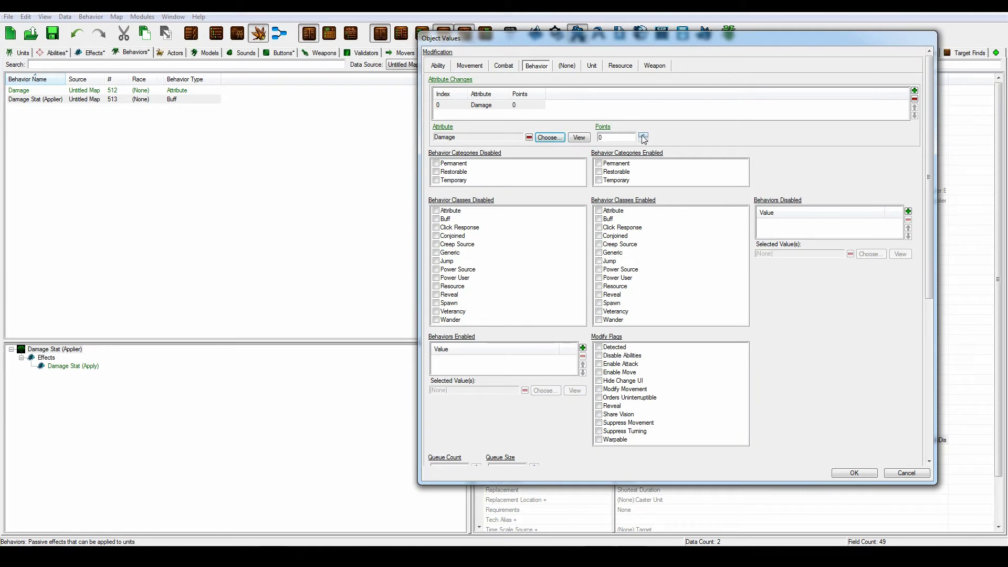
{"action": "left_click", "coordinate": [854, 473]}
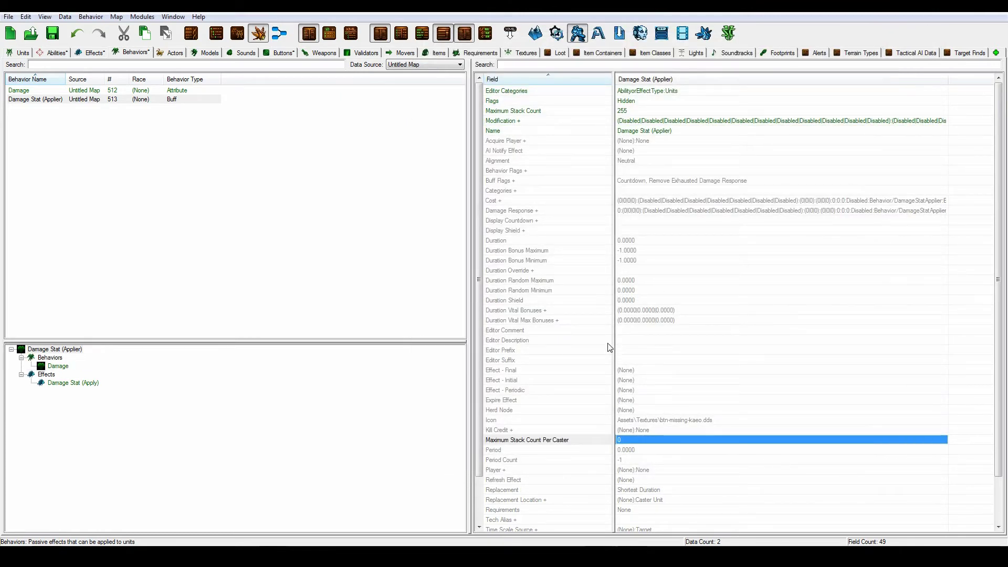
{"action": "left_click", "coordinate": [62, 53]}
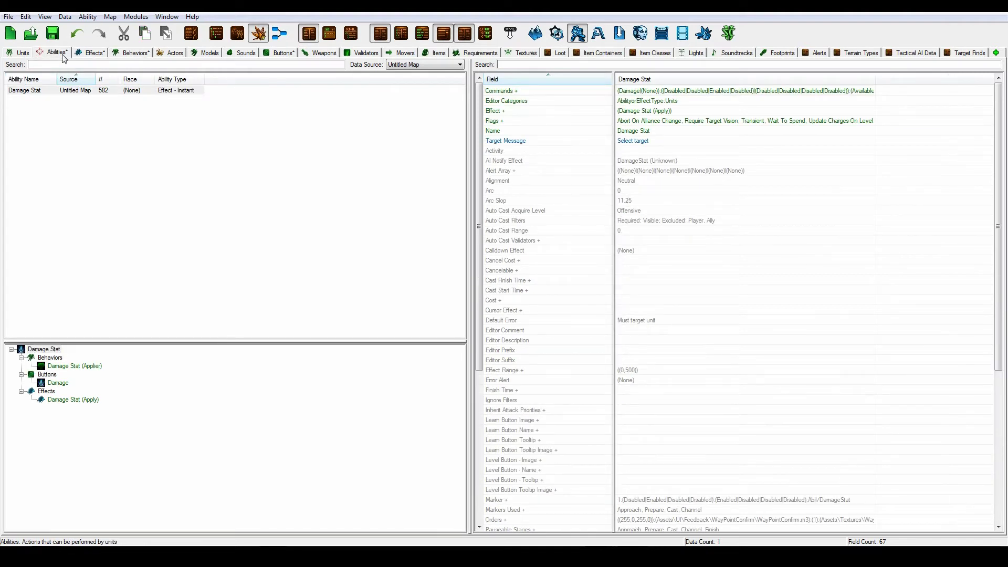
Step: Recheck that Damage Stat (Applier) still grants one Damage attribute point
{"action": "left_click", "coordinate": [55, 91]}
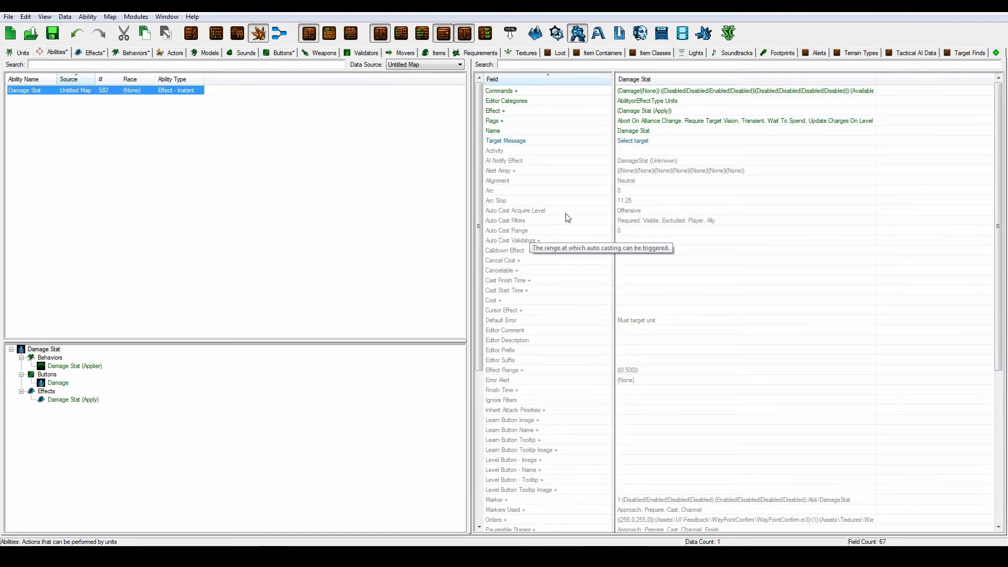
{"action": "left_click", "coordinate": [90, 52]}
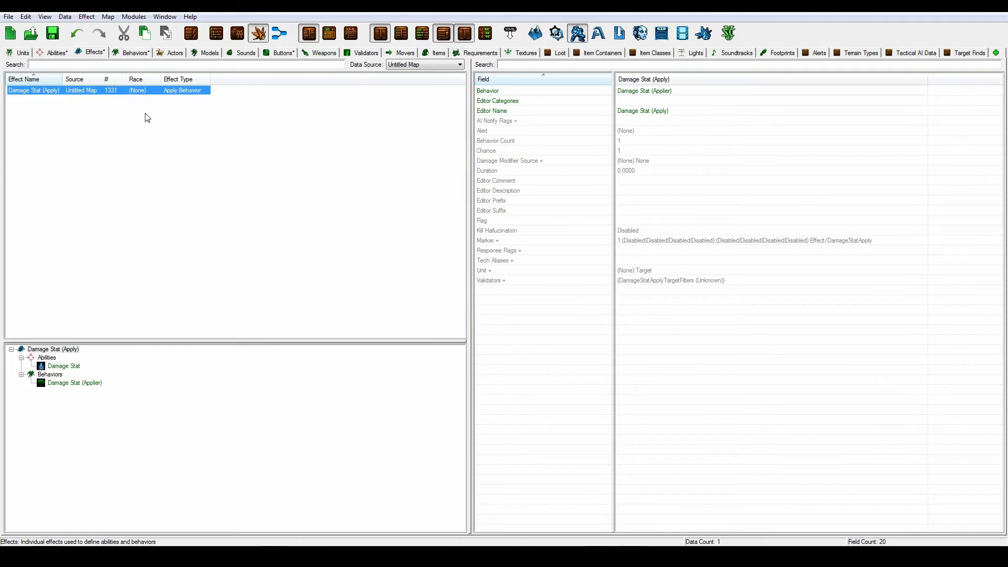
{"action": "double_click", "coordinate": [75, 382]}
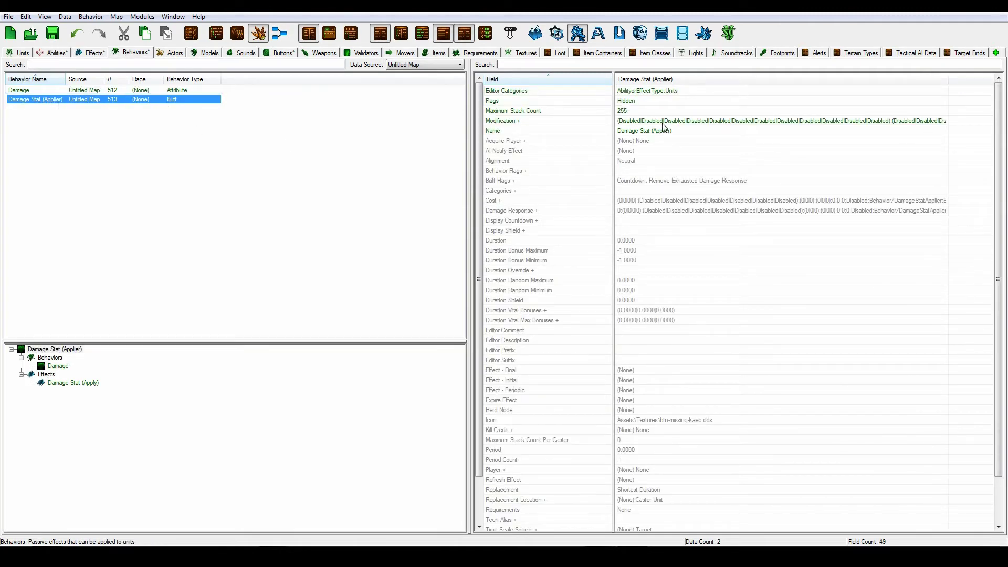
{"action": "left_click", "coordinate": [154, 91]}
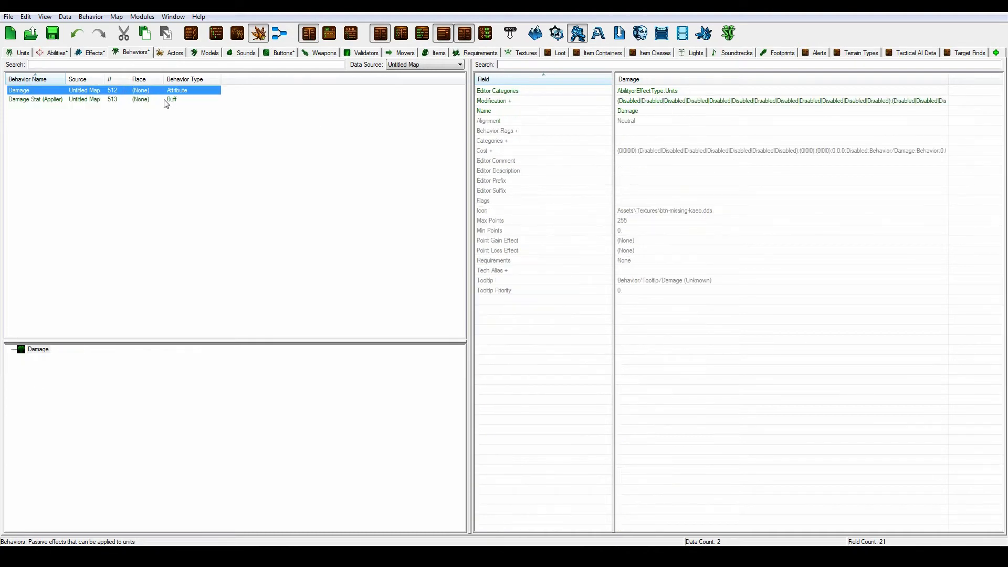
{"action": "left_click", "coordinate": [164, 100]}
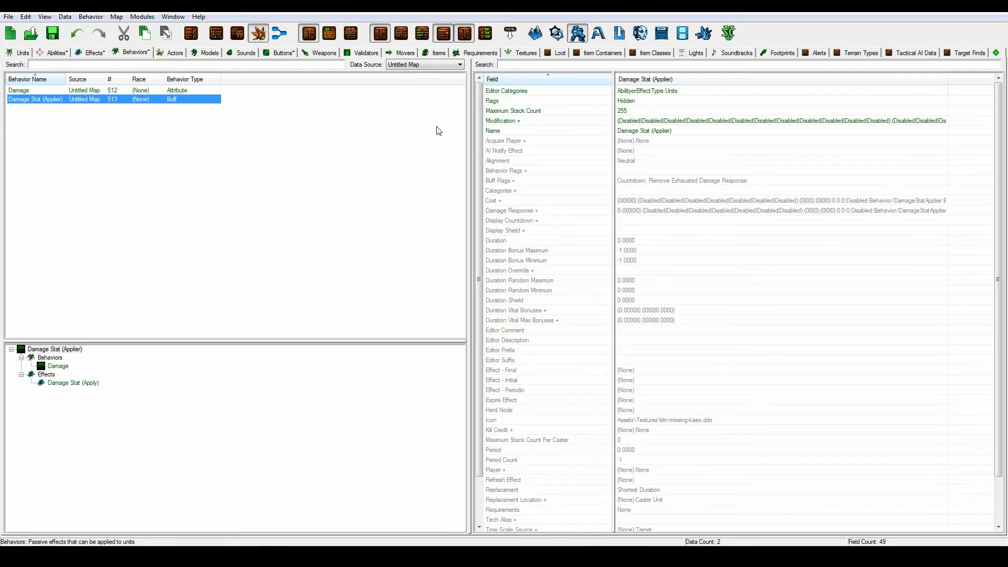
{"action": "left_click", "coordinate": [714, 122]}
{"action": "double_click", "coordinate": [709, 121]}
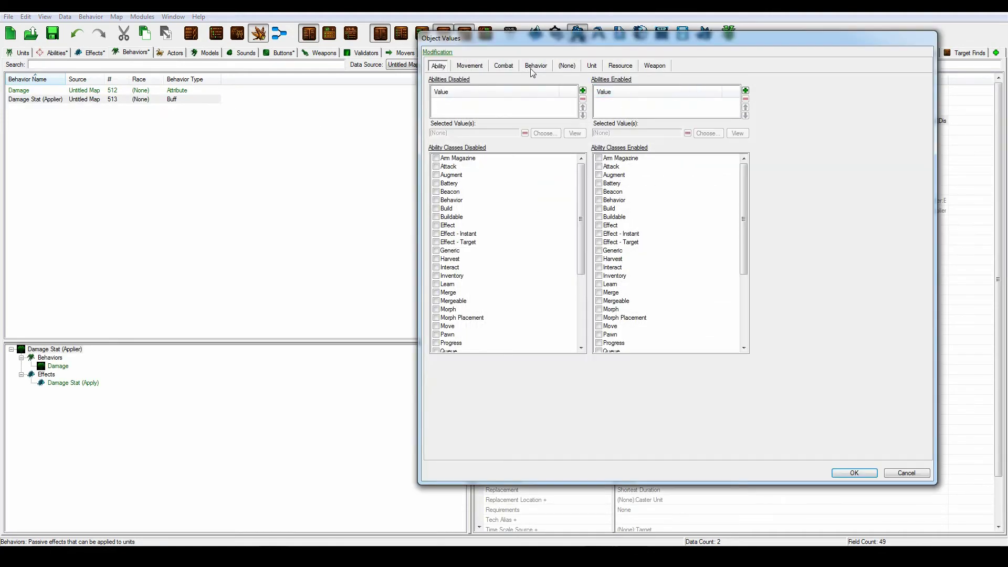
{"action": "left_click", "coordinate": [530, 69]}
{"action": "left_click", "coordinate": [506, 106]}
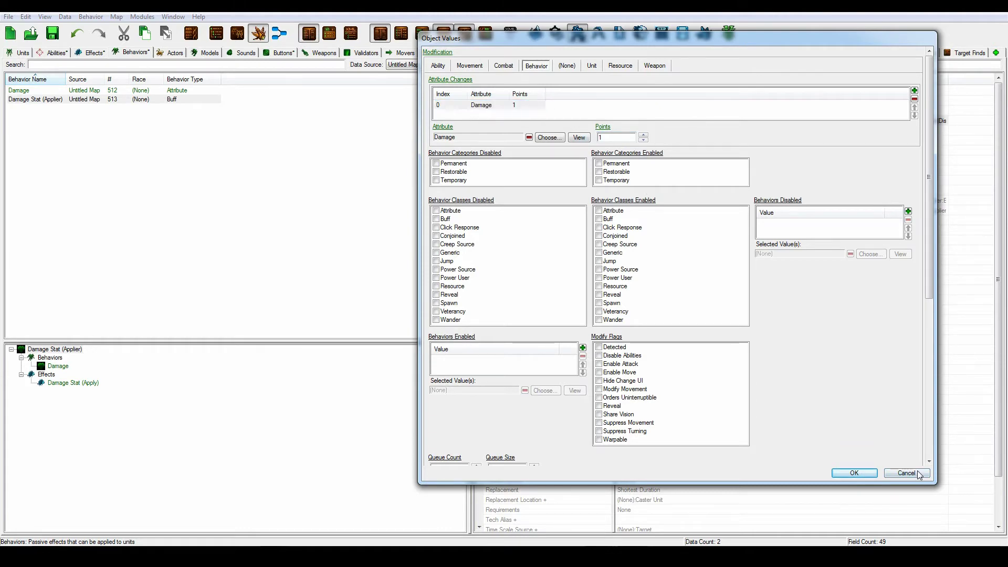
{"action": "key", "text": "Return"}
Step: Review the Damage Stat ability's data and save the map with Ctrl+S
{"action": "left_click", "coordinate": [107, 93]}
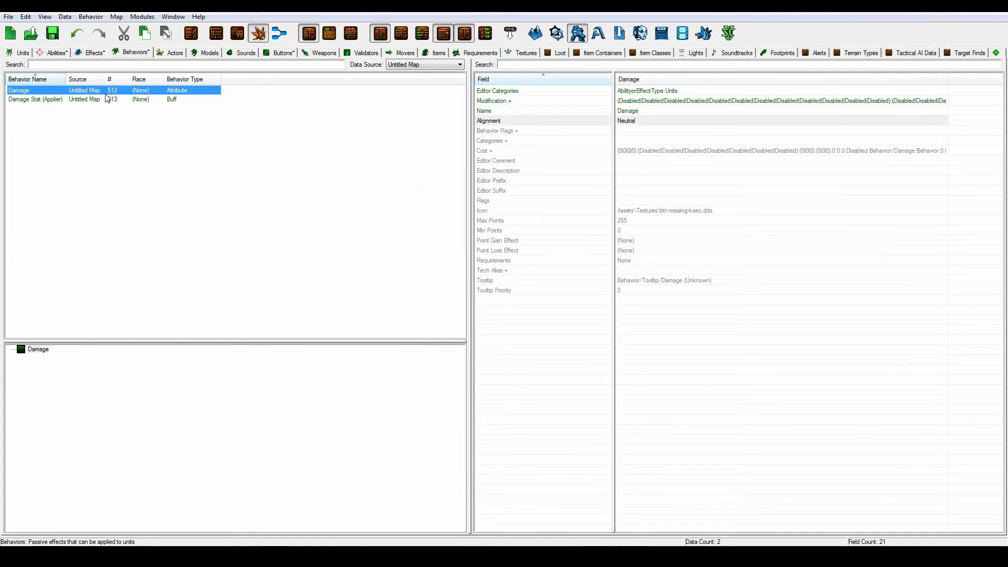
{"action": "left_click", "coordinate": [55, 53]}
{"action": "key", "text": "ctrl+s"}
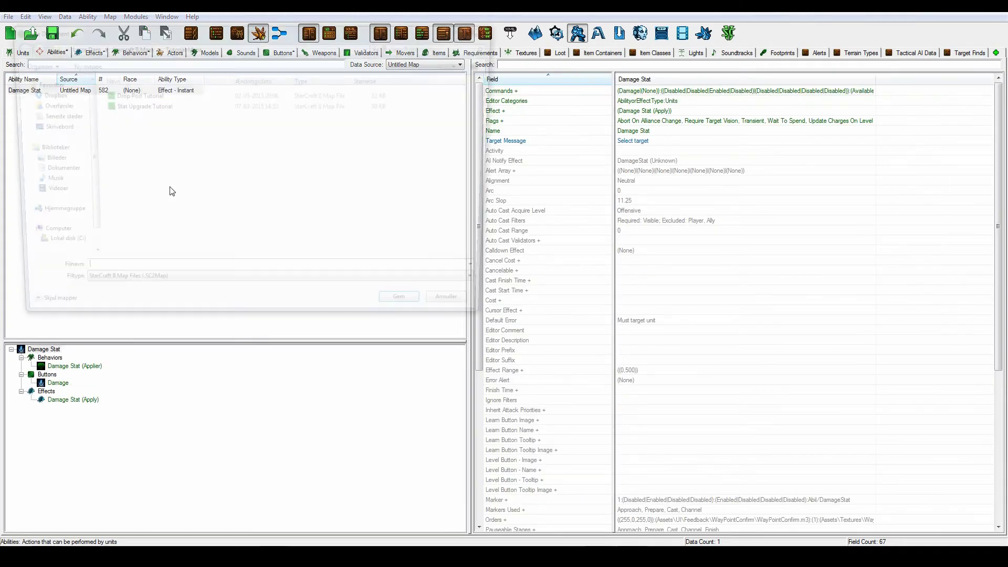
{"action": "left_click", "coordinate": [481, 315]}
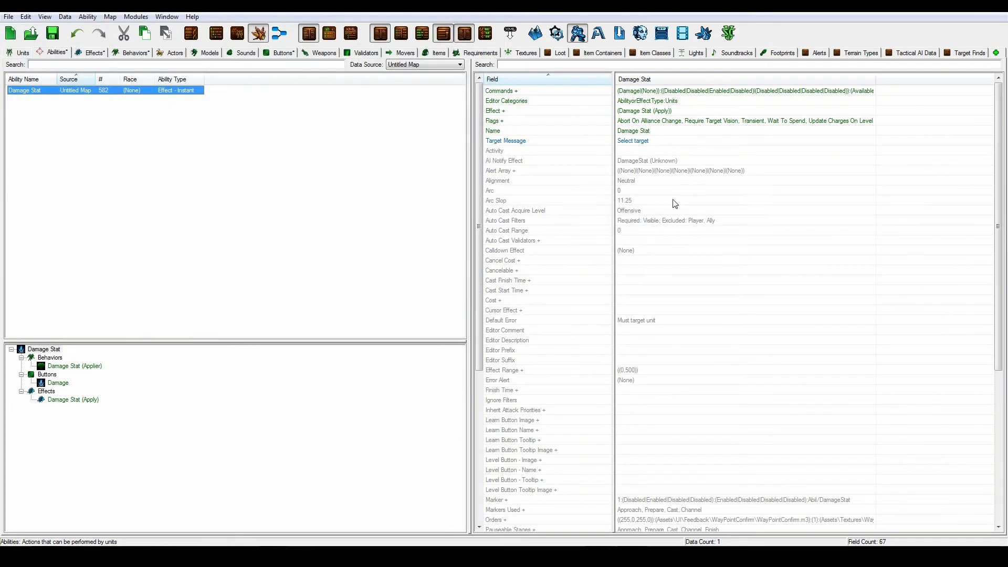
{"action": "left_click", "coordinate": [25, 55]}
Step: Find Zeratul under All Data and add Damage Stat to his abilities
{"action": "type", "text": "zera"}
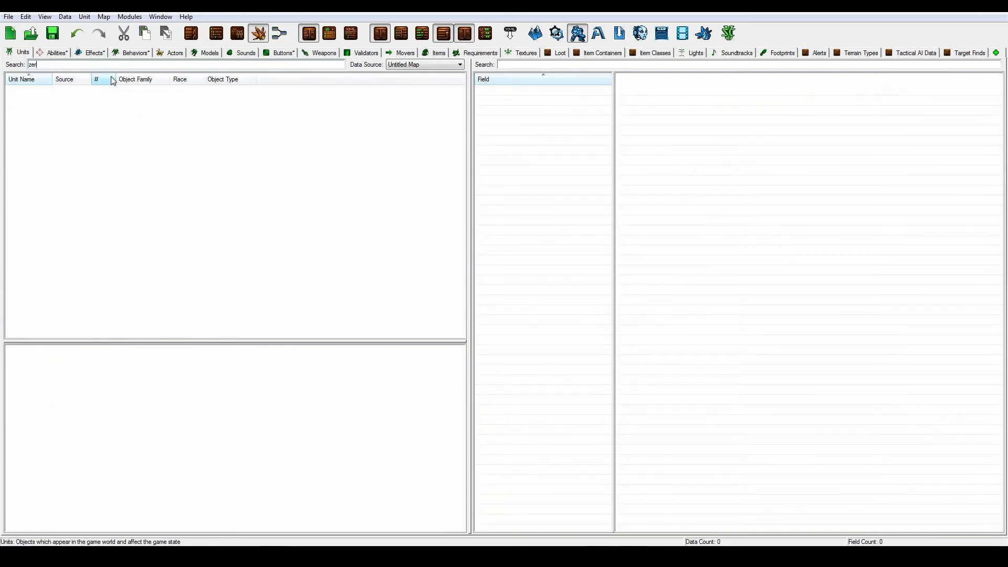
{"action": "type", "text": "tul"}
{"action": "left_click", "coordinate": [415, 64]}
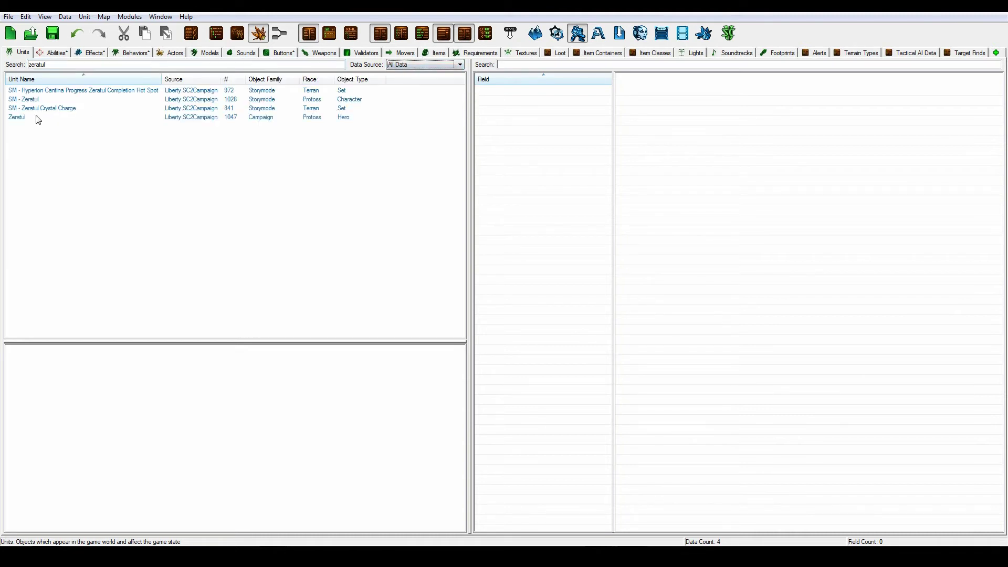
{"action": "left_click", "coordinate": [36, 117]}
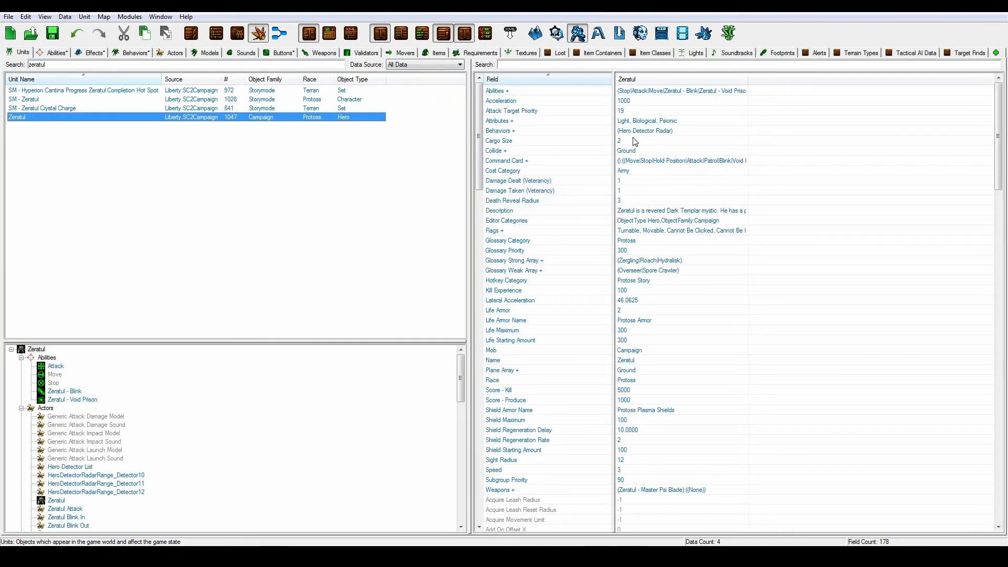
{"action": "double_click", "coordinate": [655, 91]}
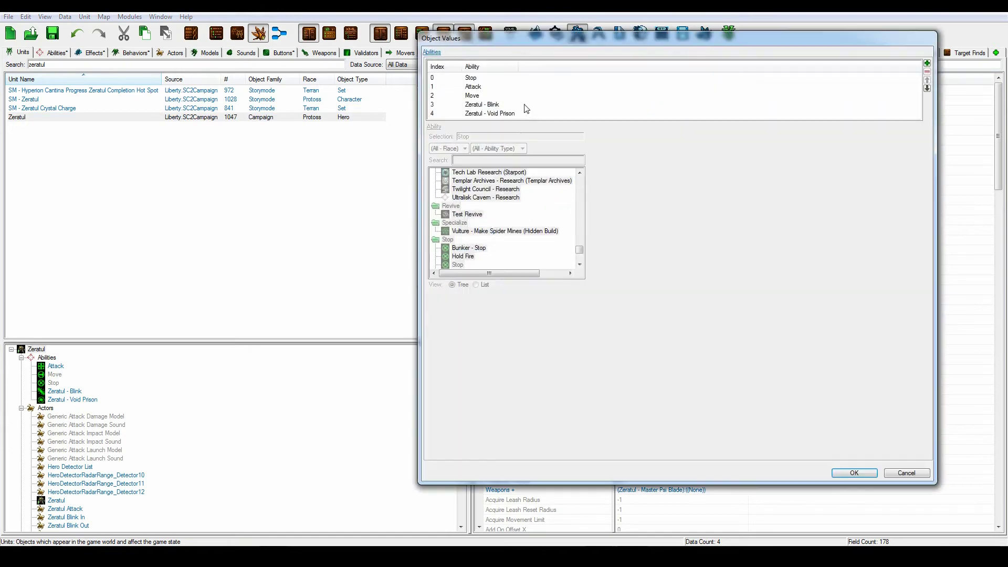
{"action": "left_click", "coordinate": [925, 63]}
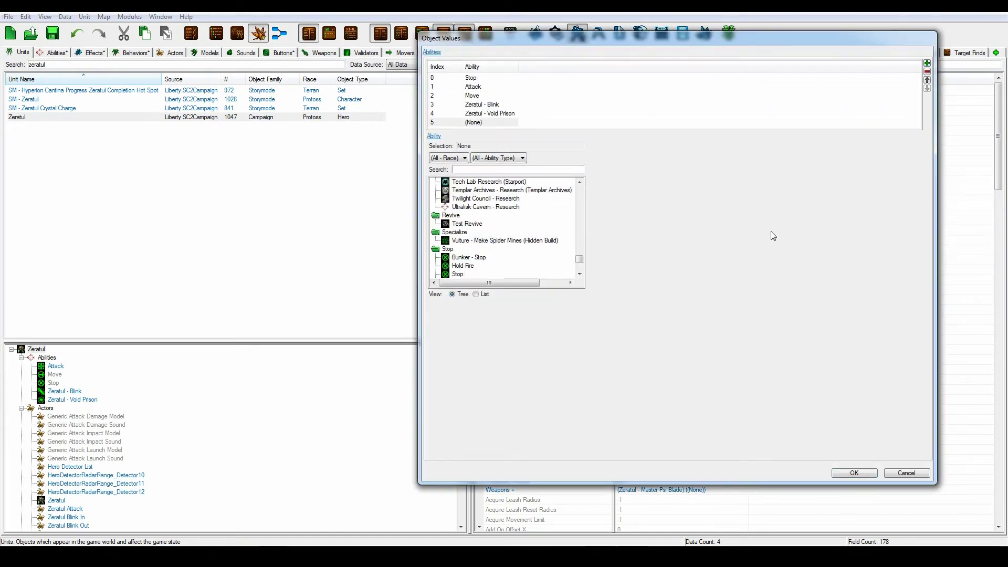
{"action": "type", "text": "d"}
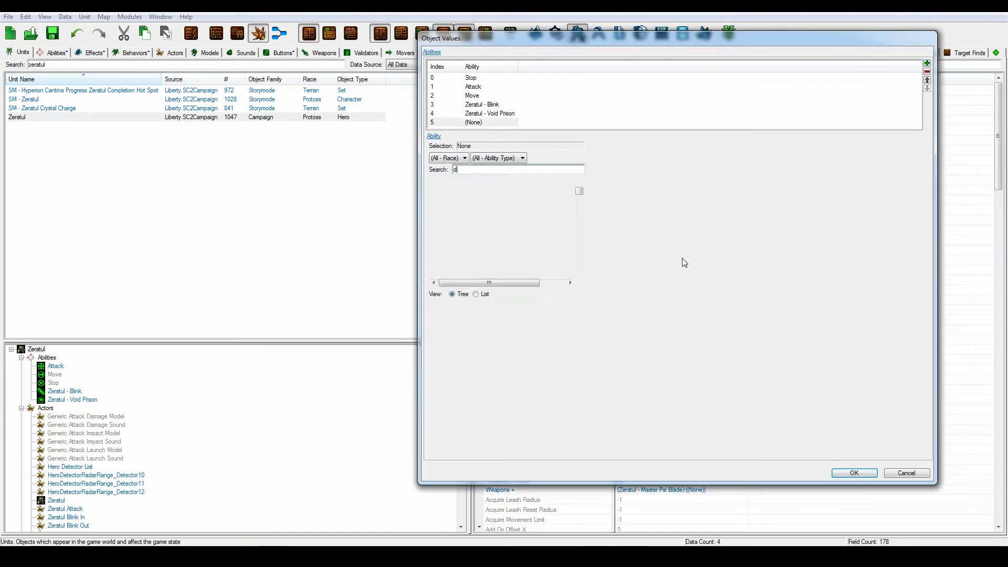
{"action": "type", "text": "amage"}
{"action": "left_click", "coordinate": [454, 190]}
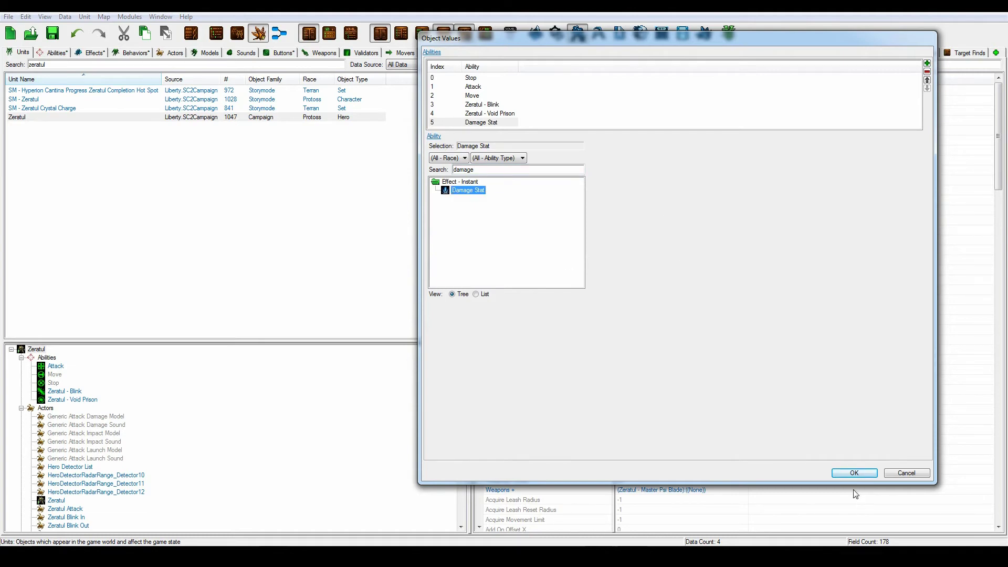
{"action": "left_click", "coordinate": [854, 473]}
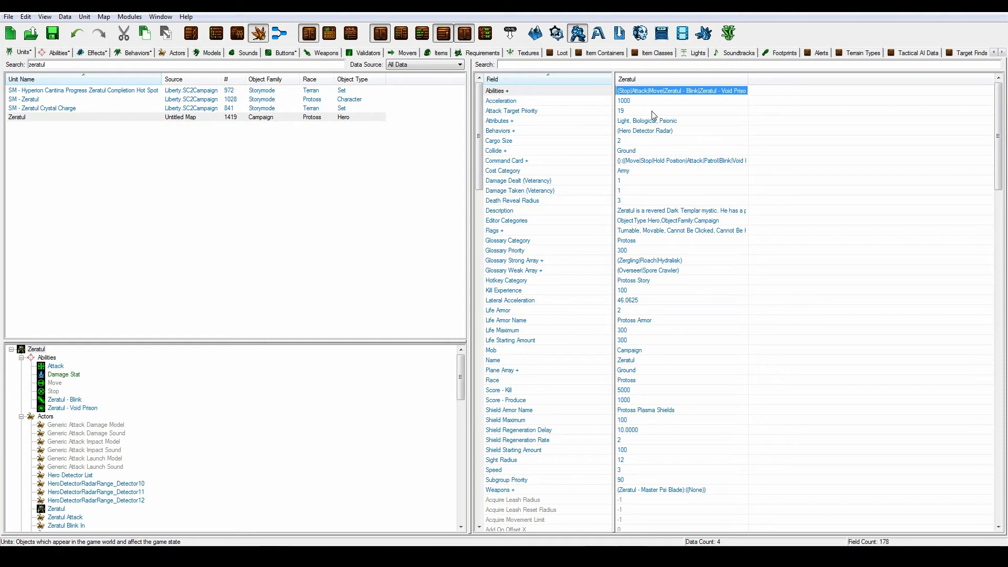
{"action": "double_click", "coordinate": [646, 131]}
Step: Replace Hero Detector Radar with Damage and add a Damage Stat (Applier) behavior row
{"action": "left_click", "coordinate": [484, 80]}
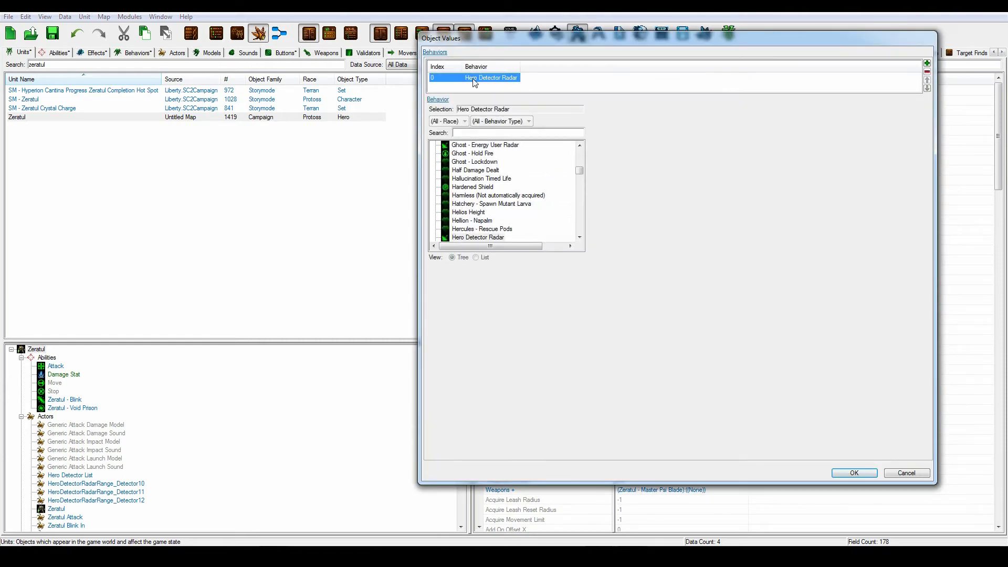
{"action": "left_click", "coordinate": [544, 131]}
{"action": "type", "text": "Damage"}
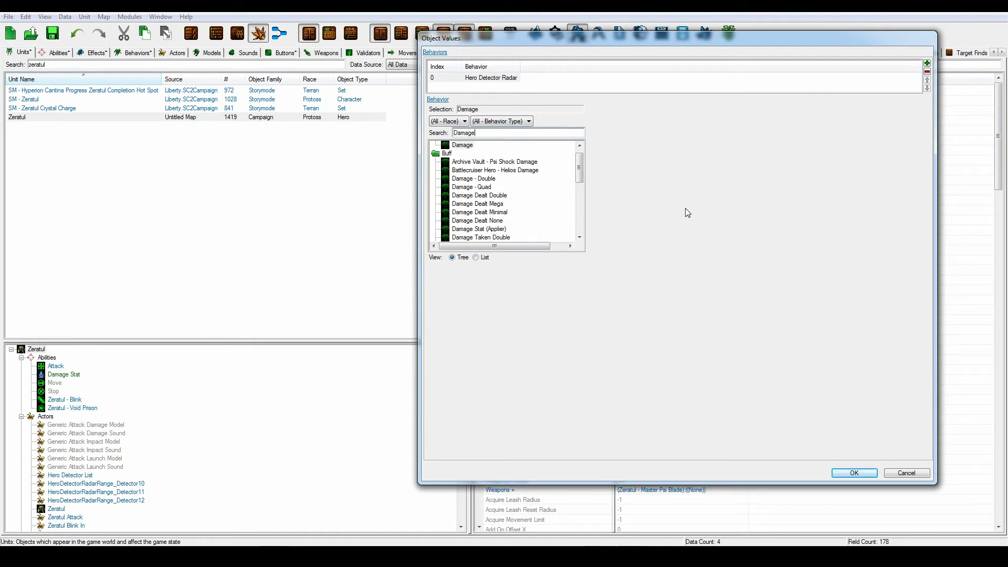
{"action": "left_click", "coordinate": [463, 146]}
{"action": "left_click", "coordinate": [928, 63]}
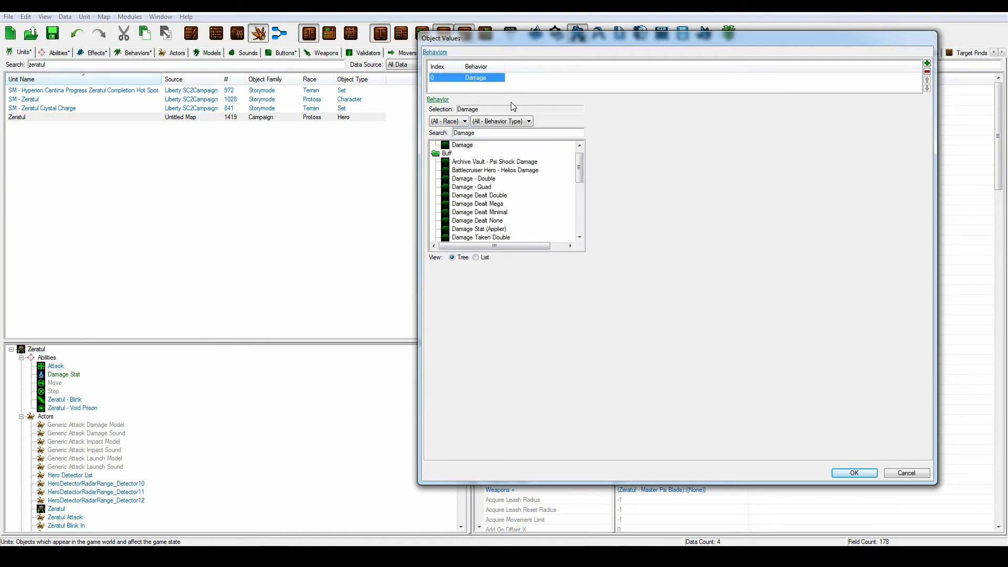
{"action": "left_click", "coordinate": [490, 132]}
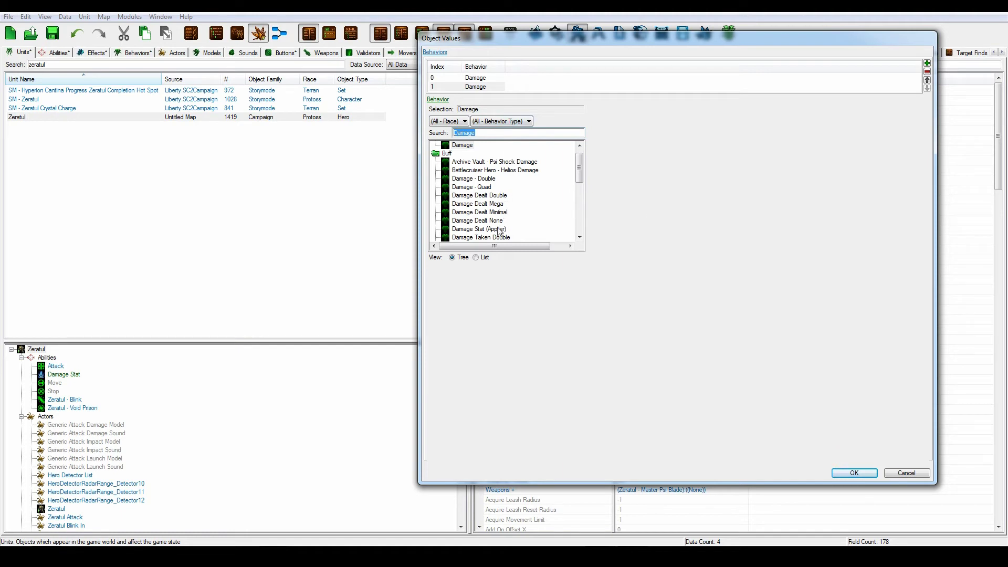
{"action": "left_click", "coordinate": [479, 229]}
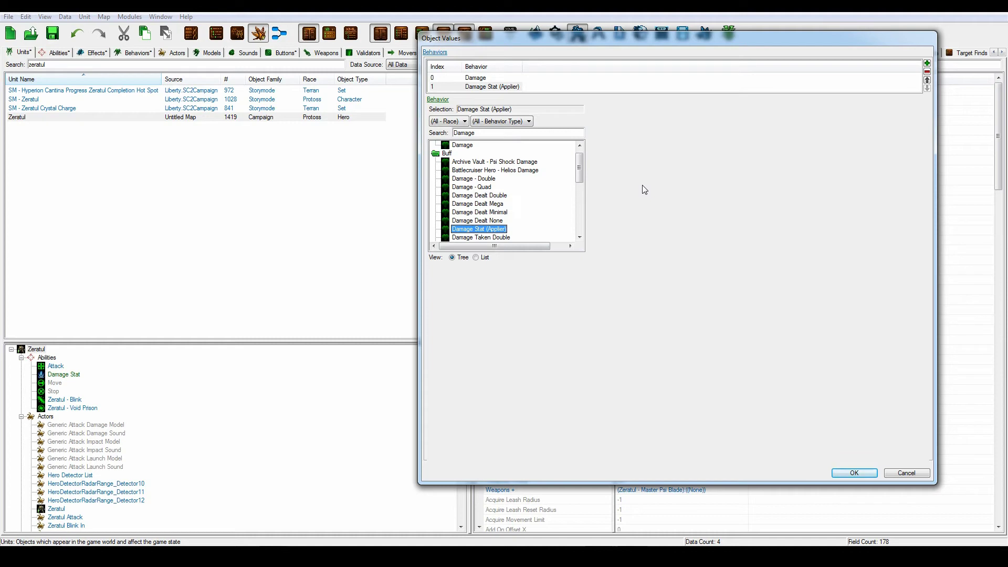
Step: Review the Damage and Damage Stat (Applier) entries and confirm Zeratul's behaviors
{"action": "left_click", "coordinate": [463, 87]}
{"action": "key", "text": "Up"}
{"action": "key", "text": "Down"}
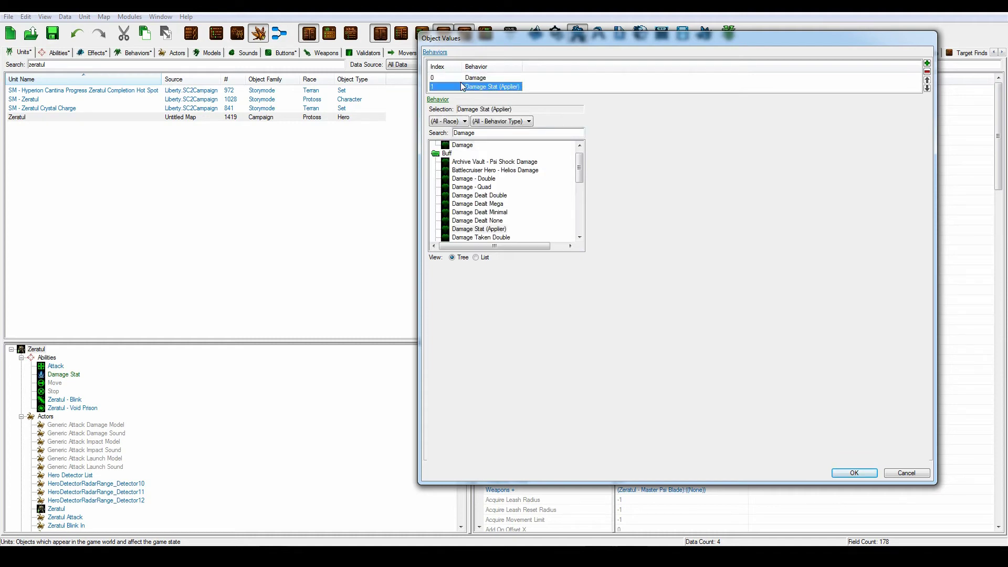
{"action": "key", "text": "Up"}
{"action": "key", "text": "Down"}
{"action": "key", "text": "Up"}
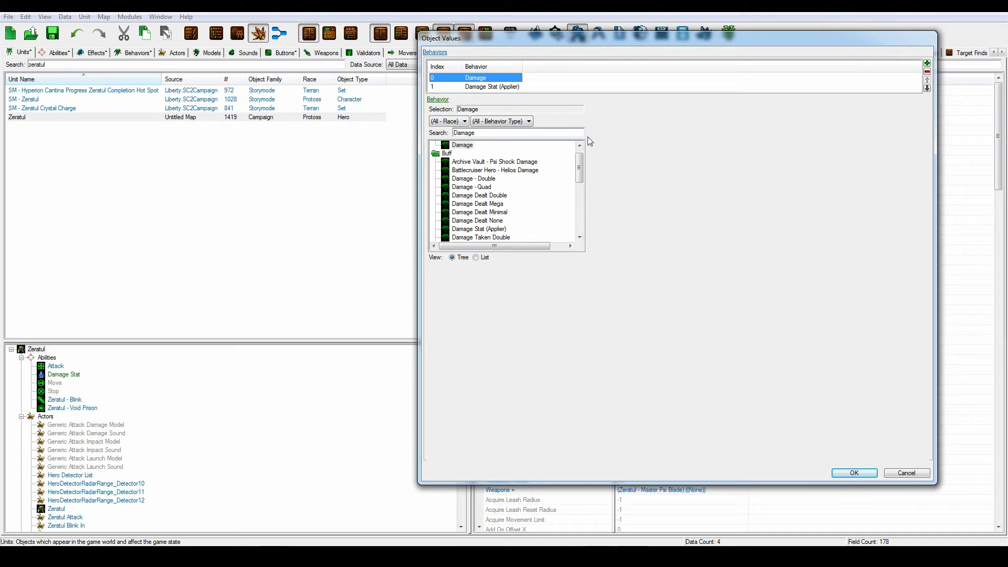
{"action": "left_click", "coordinate": [493, 86]}
{"action": "left_click", "coordinate": [502, 88]}
{"action": "left_click", "coordinate": [501, 90]}
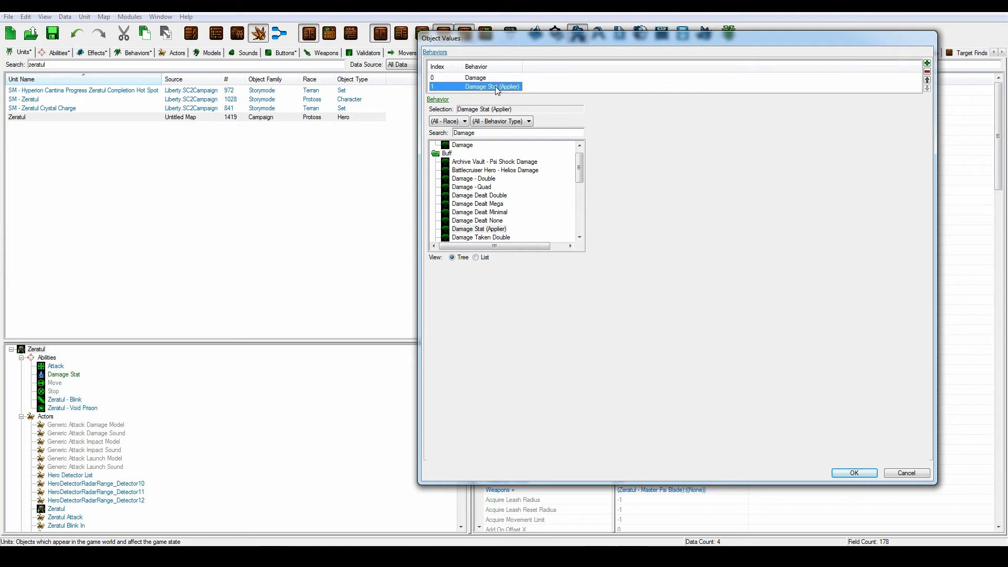
{"action": "left_click", "coordinate": [503, 88]}
{"action": "left_click", "coordinate": [861, 474]}
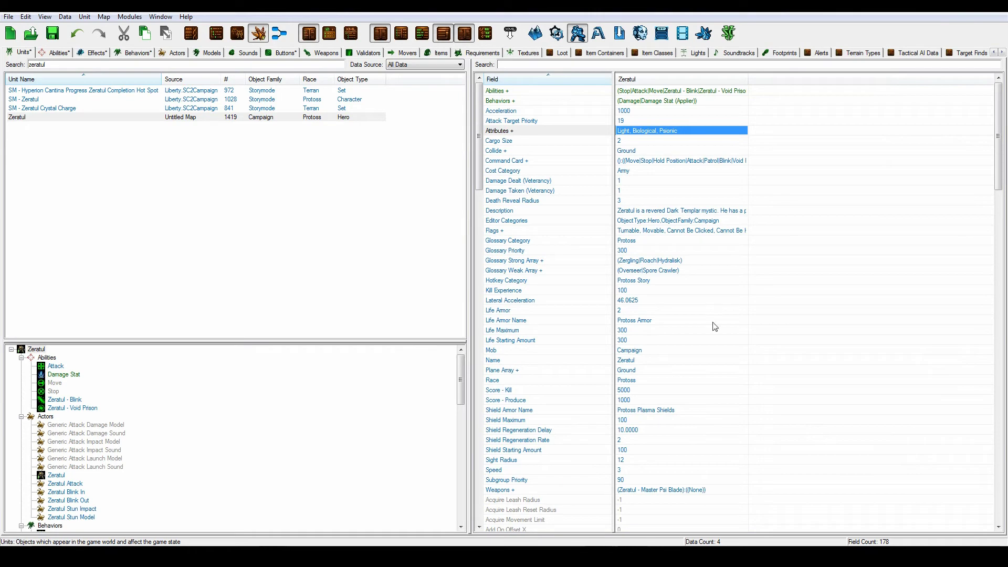
Step: Add an Upgrades button to an empty slot on Zeratul's command card
{"action": "left_click", "coordinate": [641, 160]}
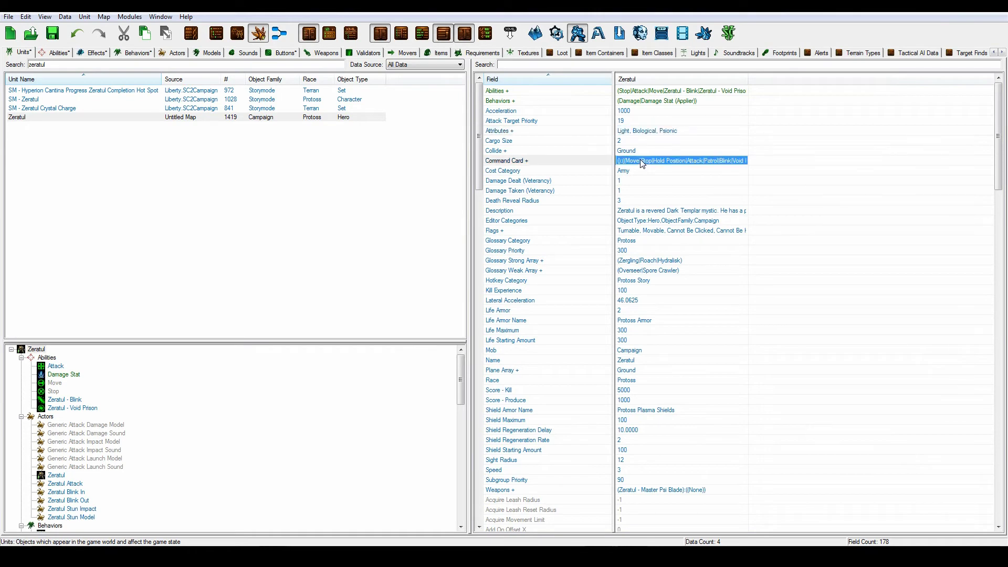
{"action": "double_click", "coordinate": [661, 162]}
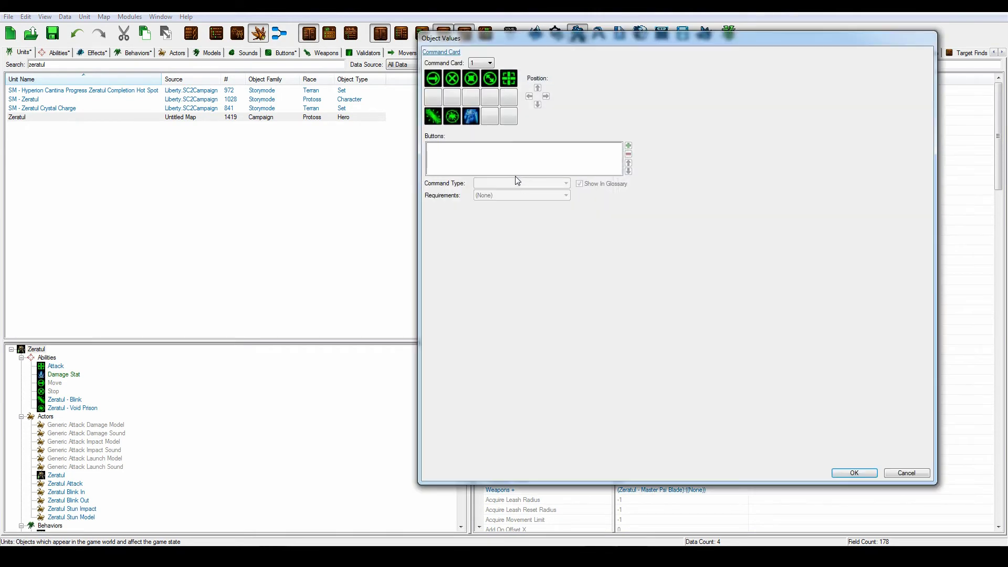
{"action": "left_click", "coordinate": [509, 97]}
{"action": "left_click", "coordinate": [628, 145]}
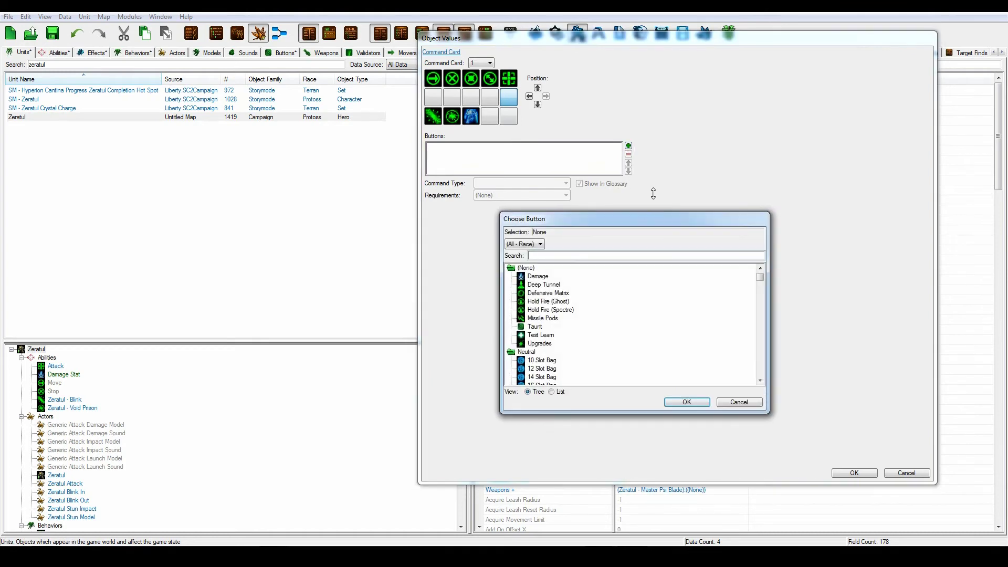
{"action": "type", "text": "upgra"}
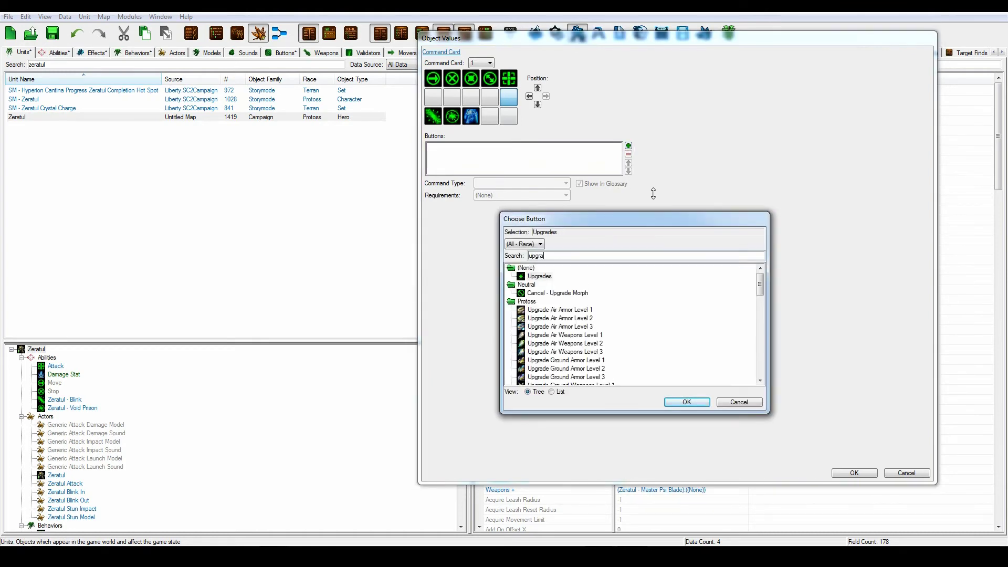
{"action": "left_click", "coordinate": [539, 276]}
{"action": "left_click", "coordinate": [681, 401]}
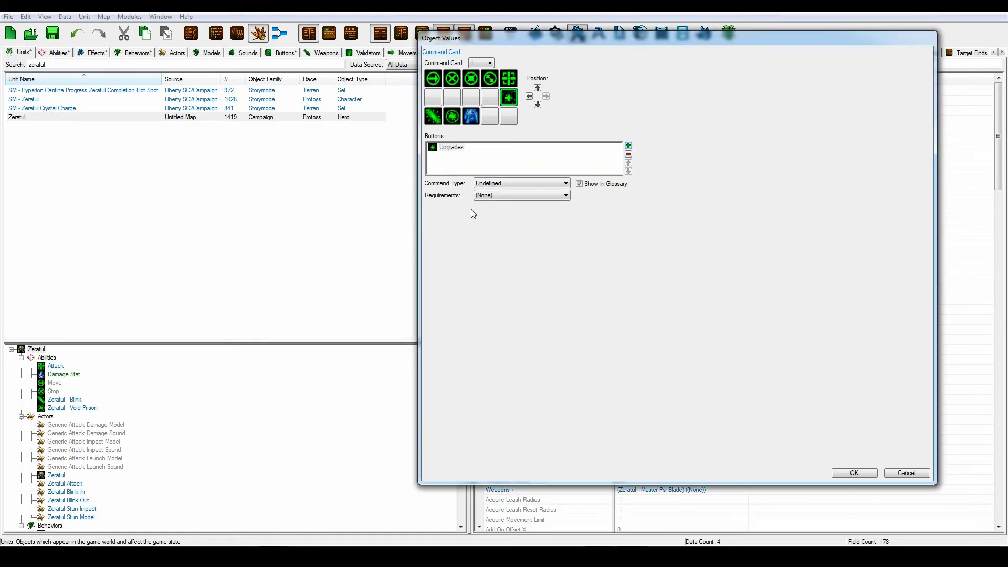
Step: Create a new card with a bottom-right Cancel button set to Cancel Submenu
{"action": "left_click", "coordinate": [491, 63]}
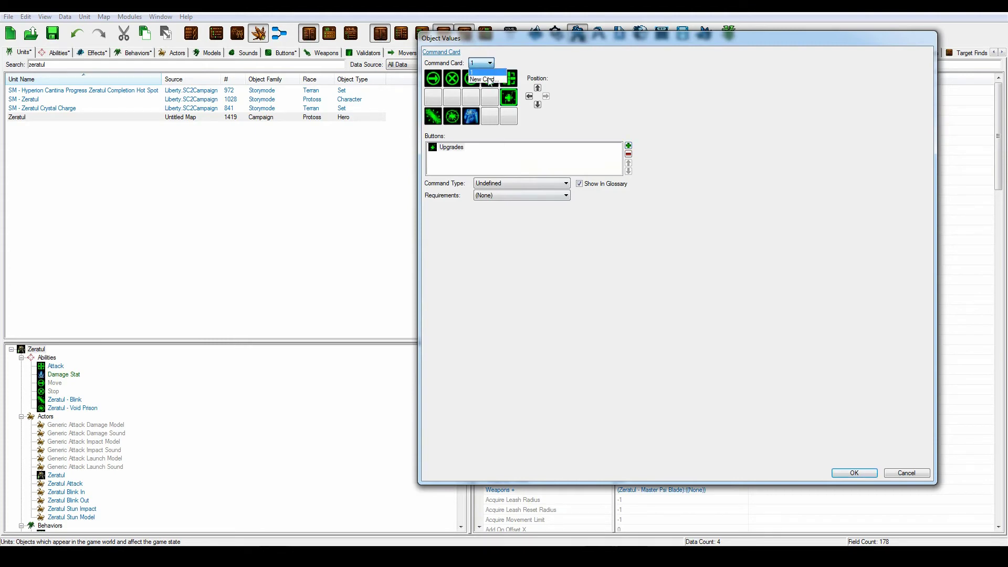
{"action": "left_click", "coordinate": [486, 80]}
{"action": "left_click", "coordinate": [512, 120]}
{"action": "left_click", "coordinate": [629, 145]}
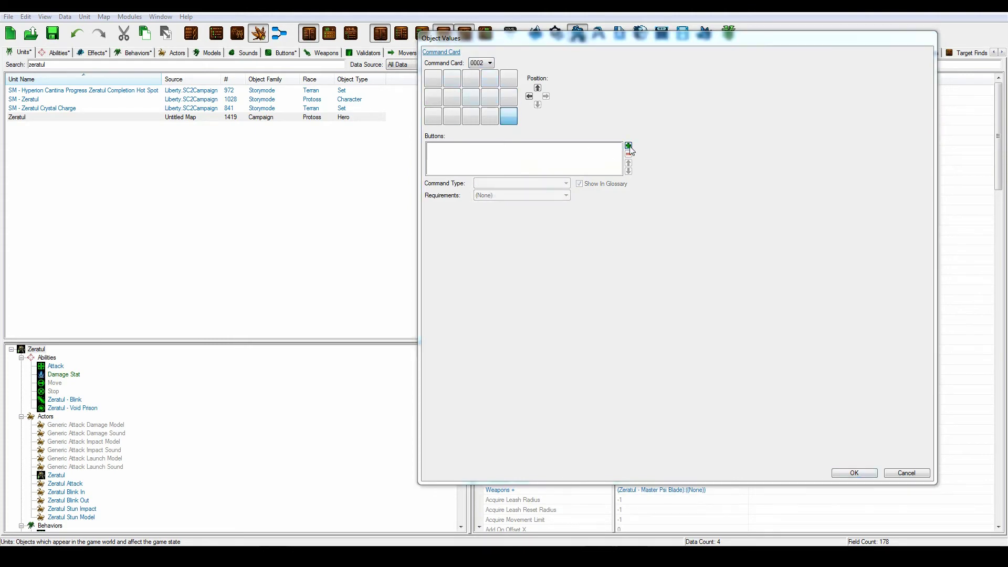
{"action": "type", "text": "cancel"}
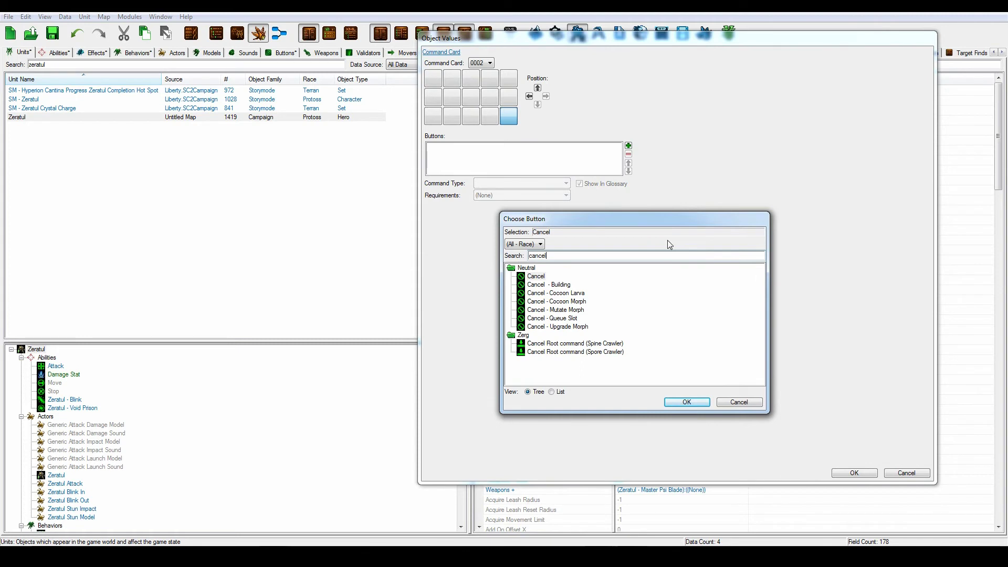
{"action": "left_click", "coordinate": [536, 276]}
{"action": "left_click", "coordinate": [683, 403]}
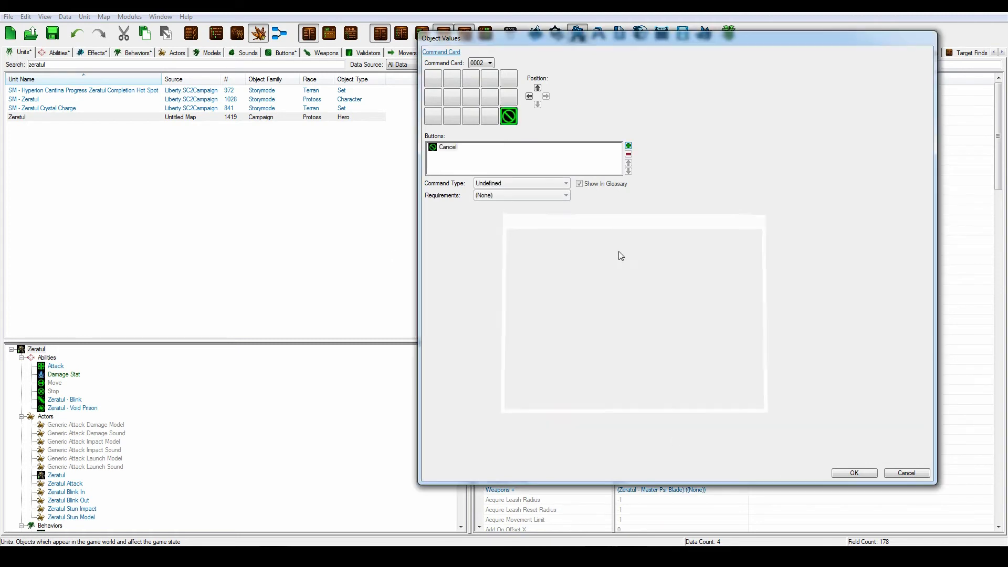
{"action": "left_click", "coordinate": [533, 184]}
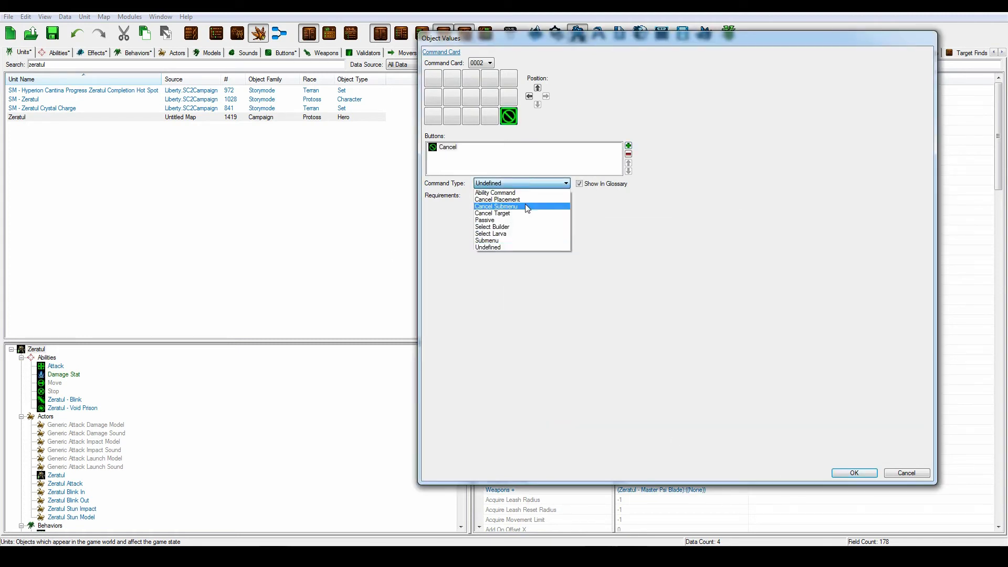
{"action": "left_click", "coordinate": [527, 207]}
{"action": "left_click", "coordinate": [482, 63]}
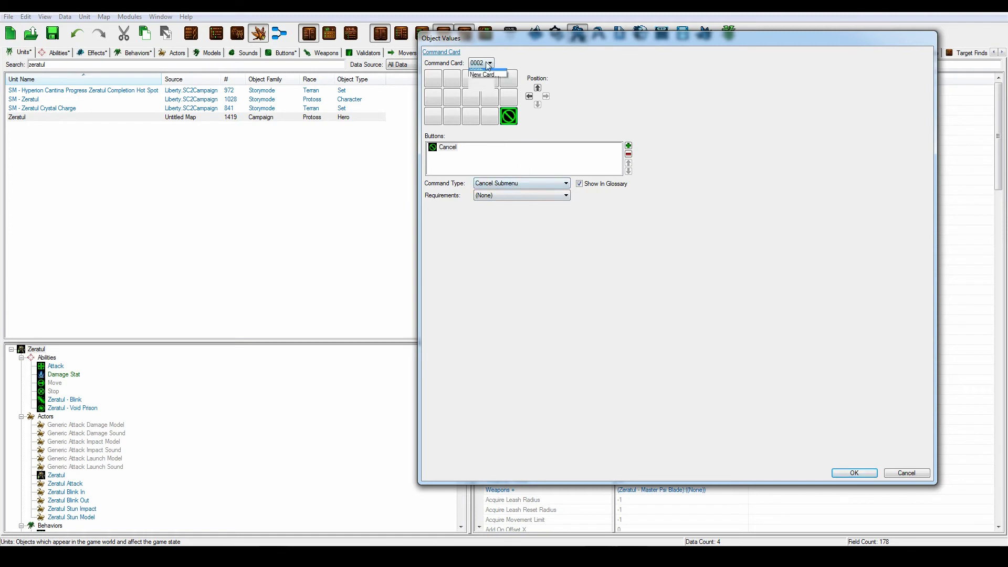
{"action": "left_click", "coordinate": [484, 73]}
Step: Make the Upgrades button a Submenu command that opens card 0002
{"action": "left_click", "coordinate": [509, 97]}
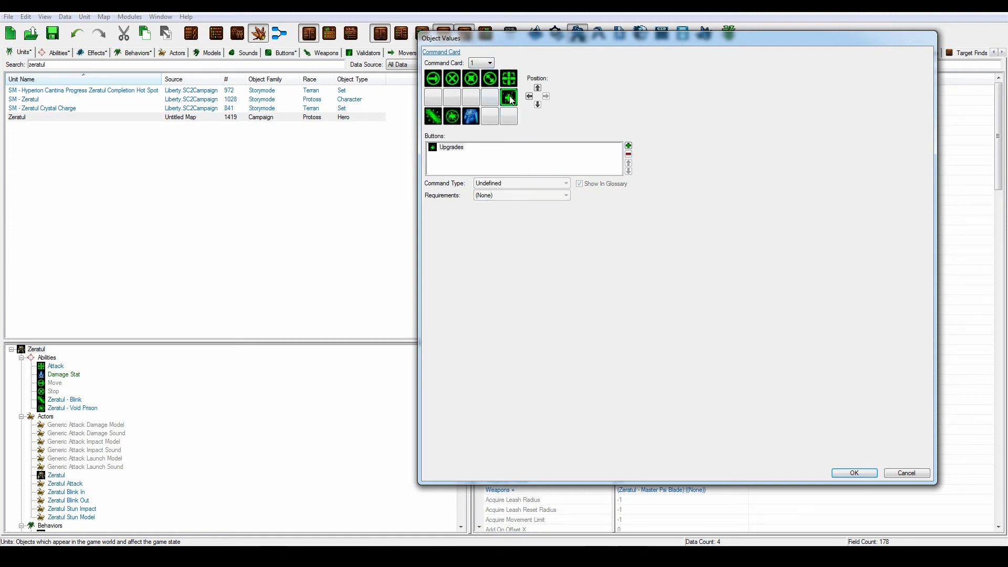
{"action": "left_click", "coordinate": [511, 184]}
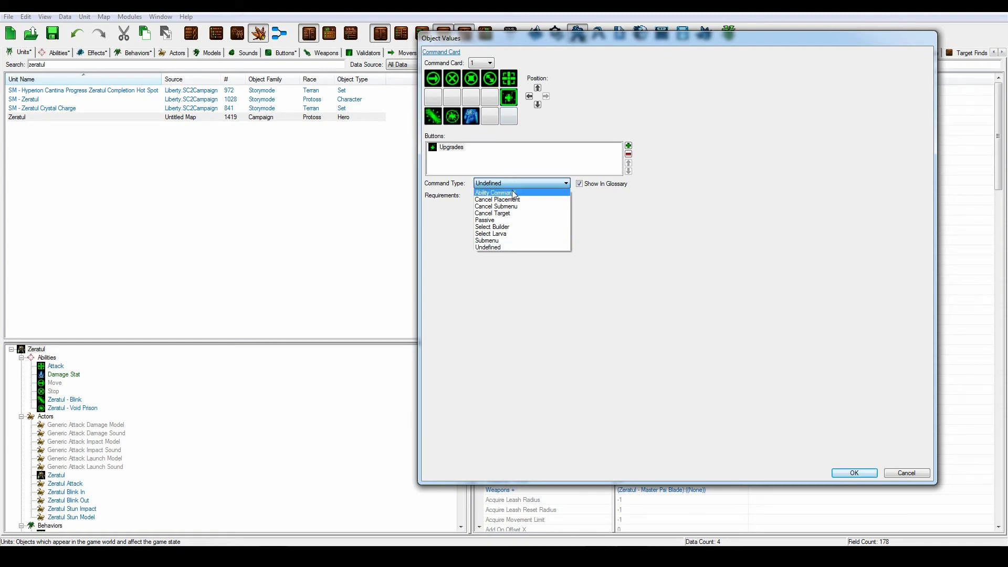
{"action": "left_click", "coordinate": [509, 240]}
{"action": "left_click", "coordinate": [493, 209]}
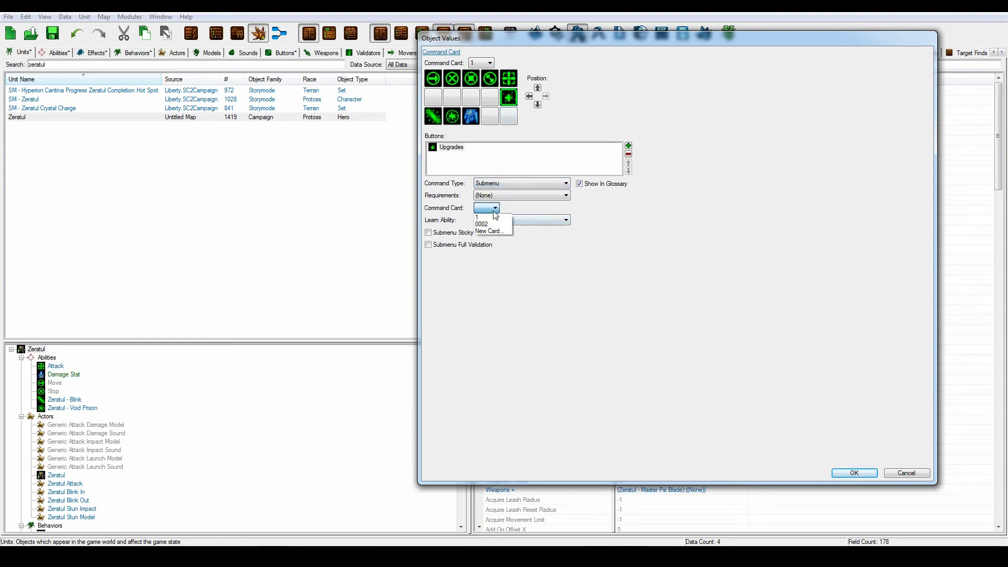
{"action": "left_click", "coordinate": [498, 226]}
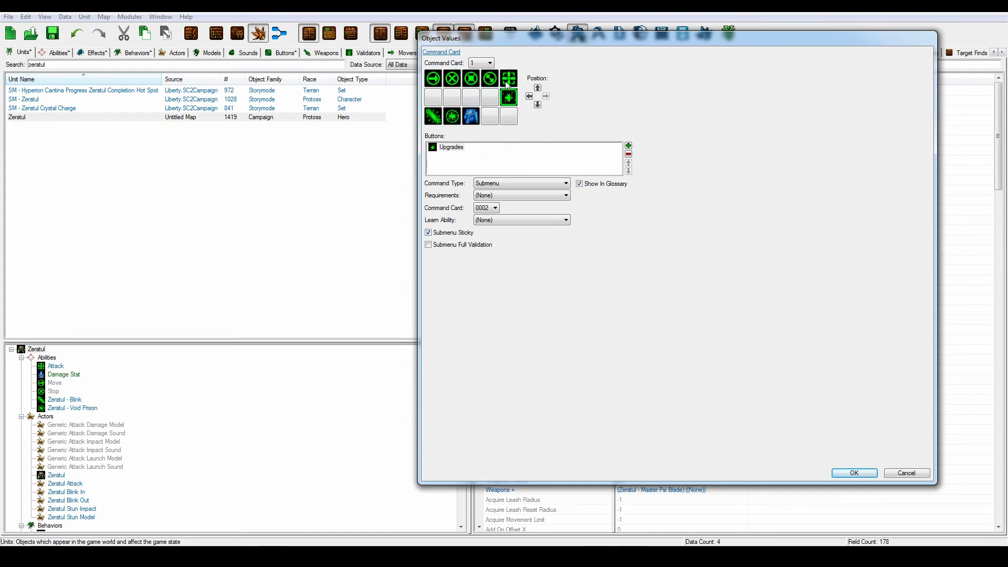
Step: Compare card 1's Upgrades settings against card 0002, ending on card 0002
{"action": "left_click", "coordinate": [481, 63]}
{"action": "left_click", "coordinate": [481, 63]}
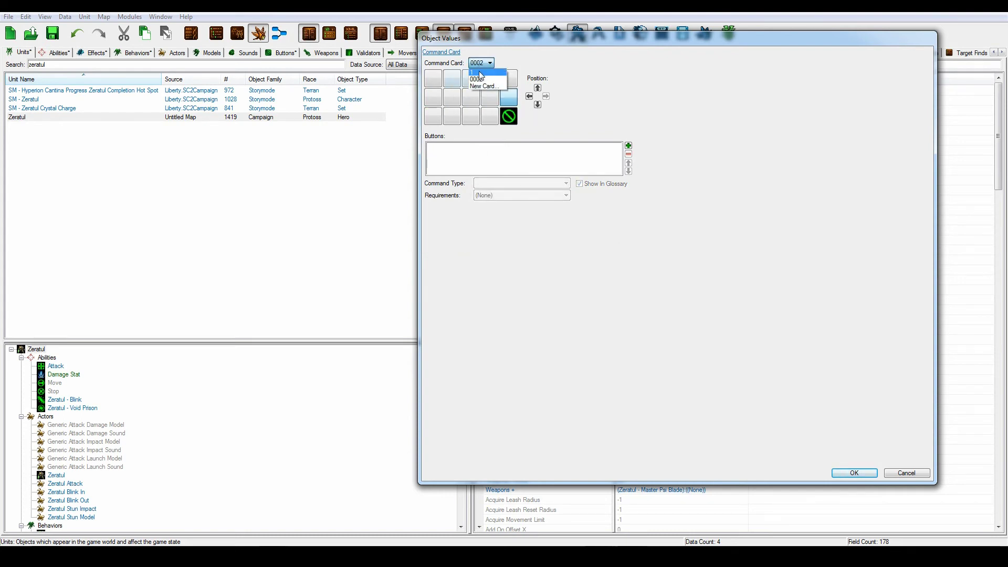
{"action": "left_click", "coordinate": [481, 63]}
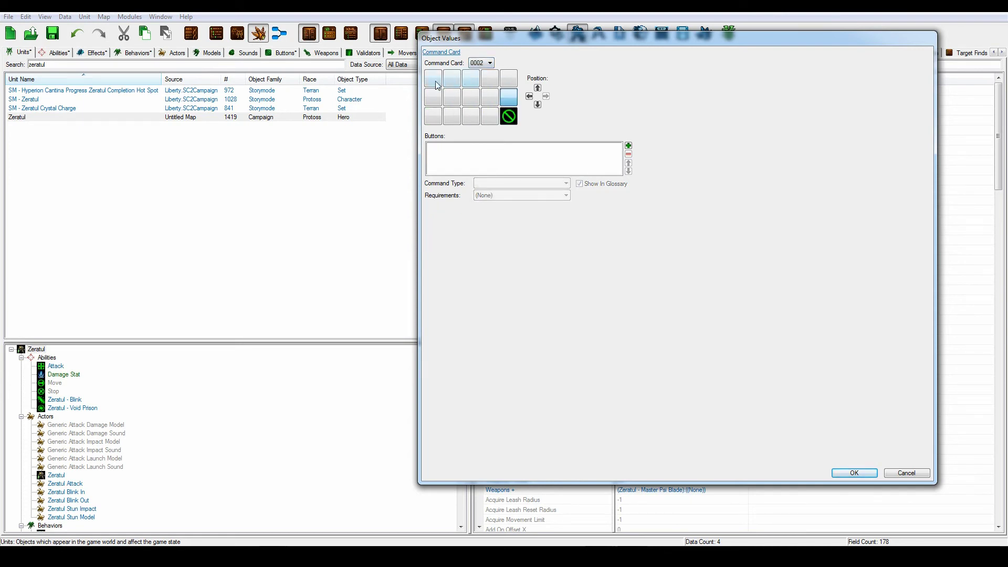
{"action": "left_click", "coordinate": [439, 83]}
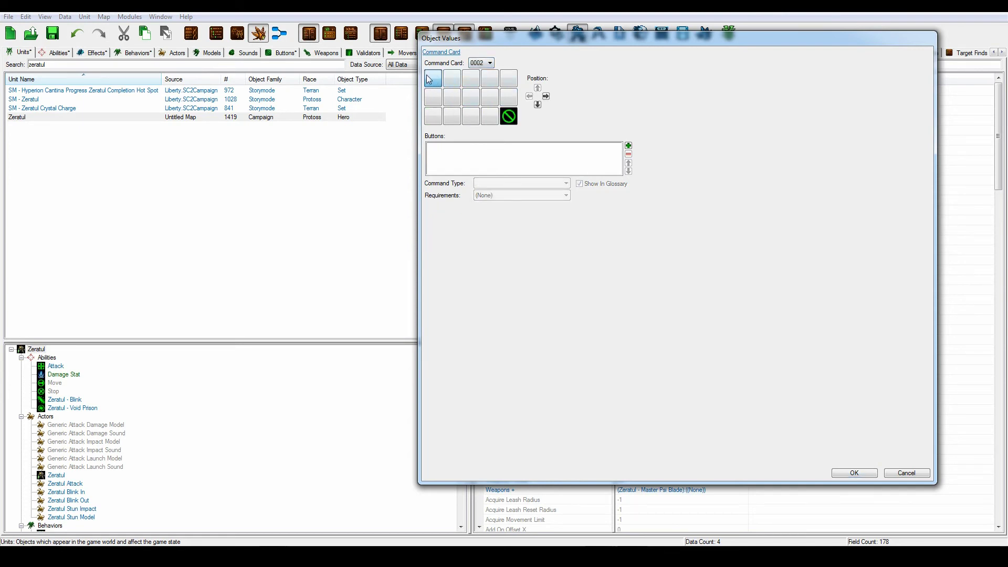
{"action": "left_click", "coordinate": [480, 63]}
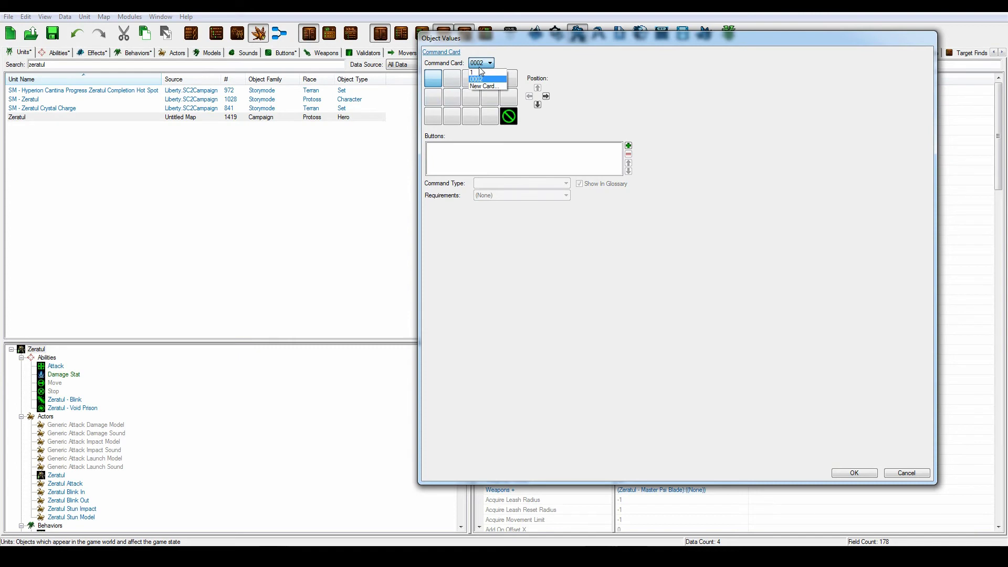
{"action": "left_click", "coordinate": [482, 72]}
{"action": "left_click", "coordinate": [508, 98]}
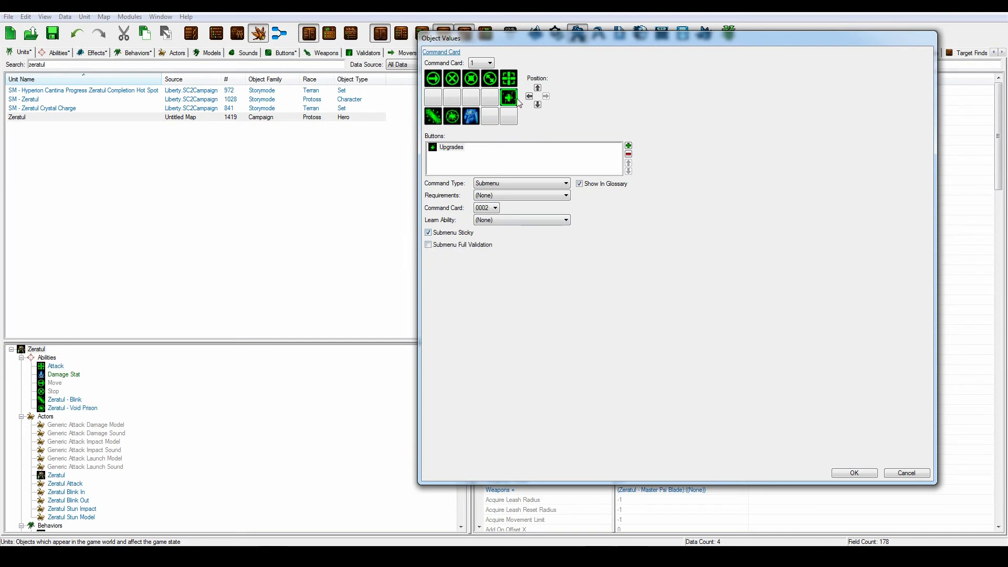
{"action": "left_click", "coordinate": [483, 63]}
{"action": "left_click", "coordinate": [480, 79]}
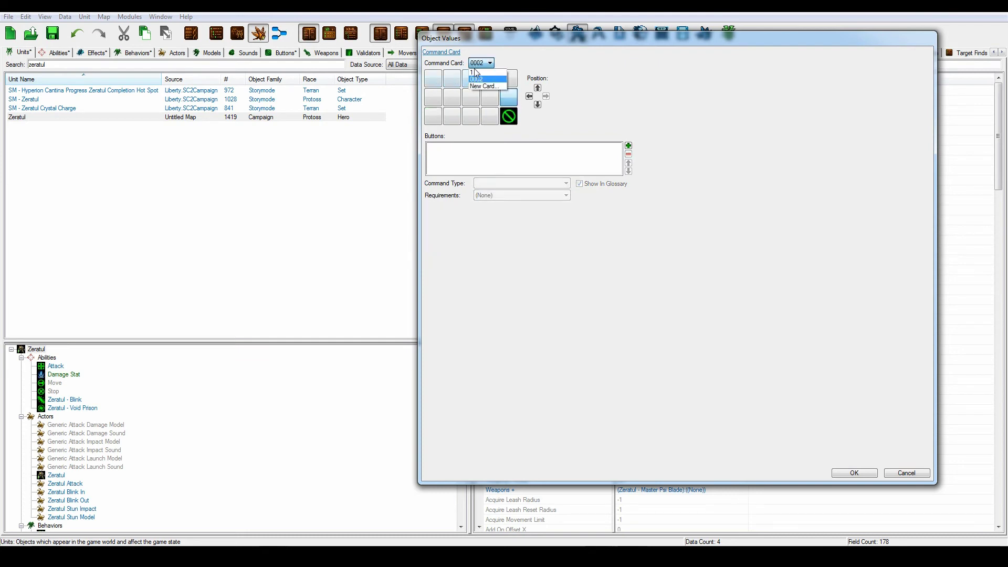
{"action": "left_click", "coordinate": [479, 72]}
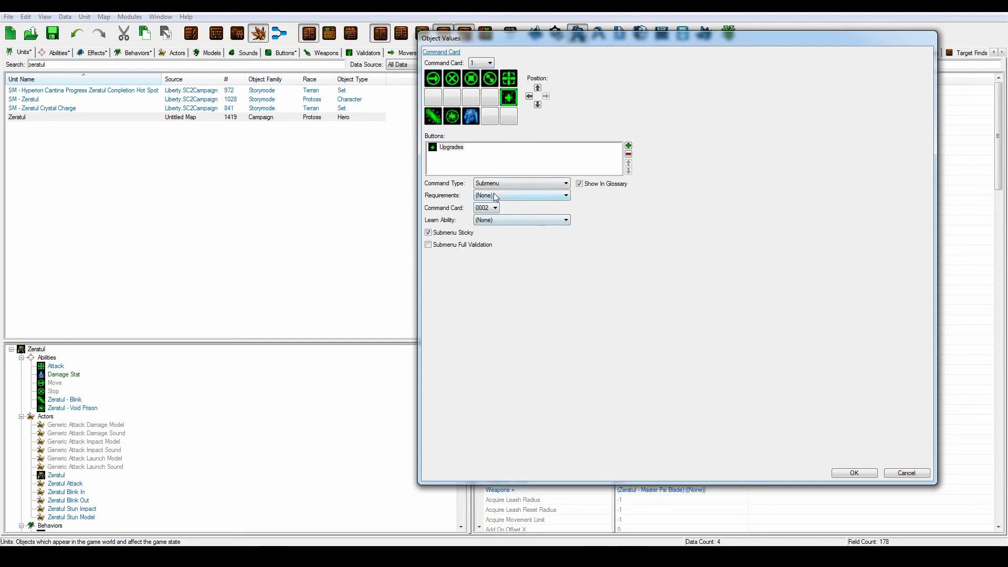
{"action": "left_click", "coordinate": [483, 63]}
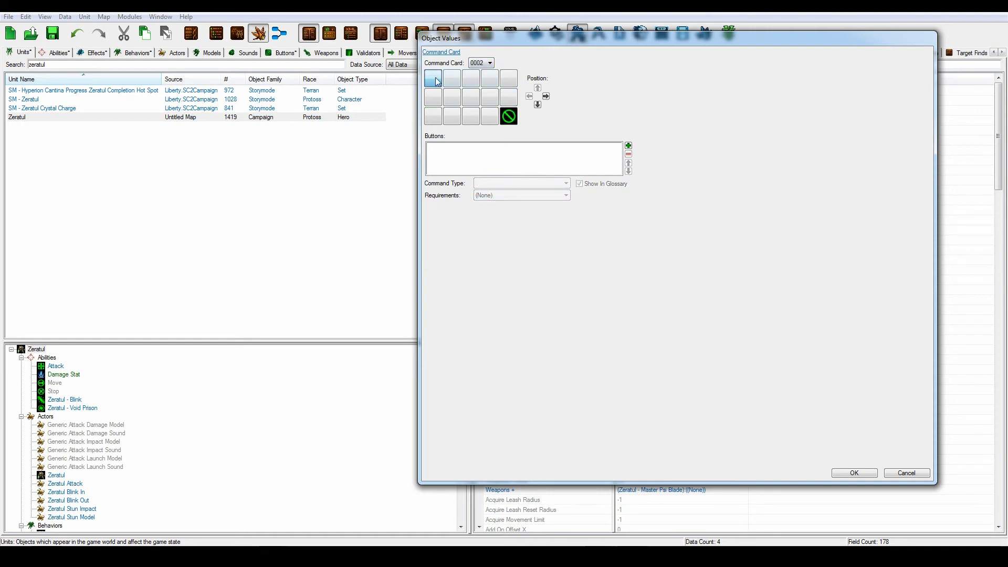
{"action": "left_click", "coordinate": [628, 146]}
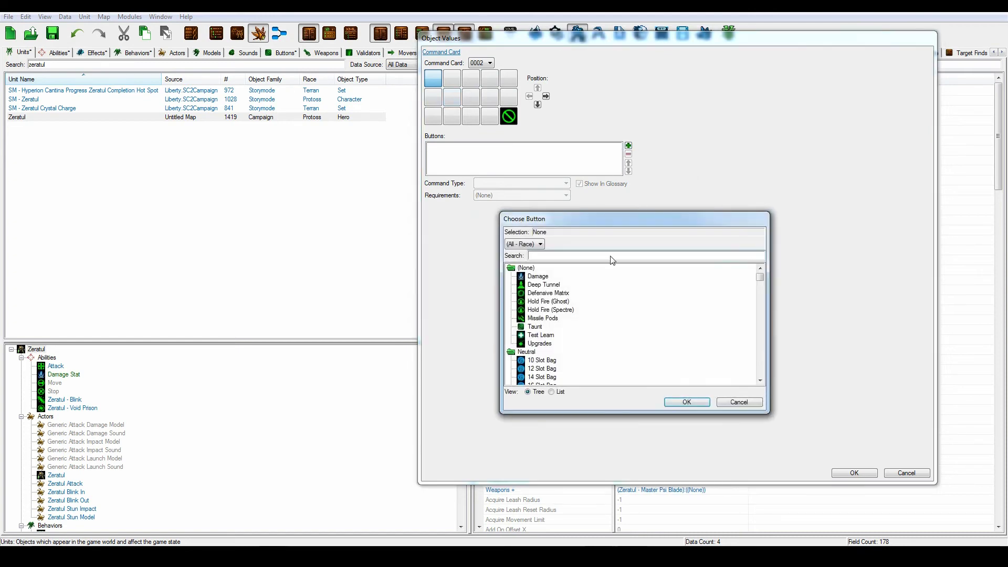
Step: Add a Damage button to card 0002 issuing Damage Stat's Damage ability command
{"action": "left_click", "coordinate": [537, 277]}
{"action": "left_click", "coordinate": [686, 402]}
{"action": "left_click", "coordinate": [504, 183]}
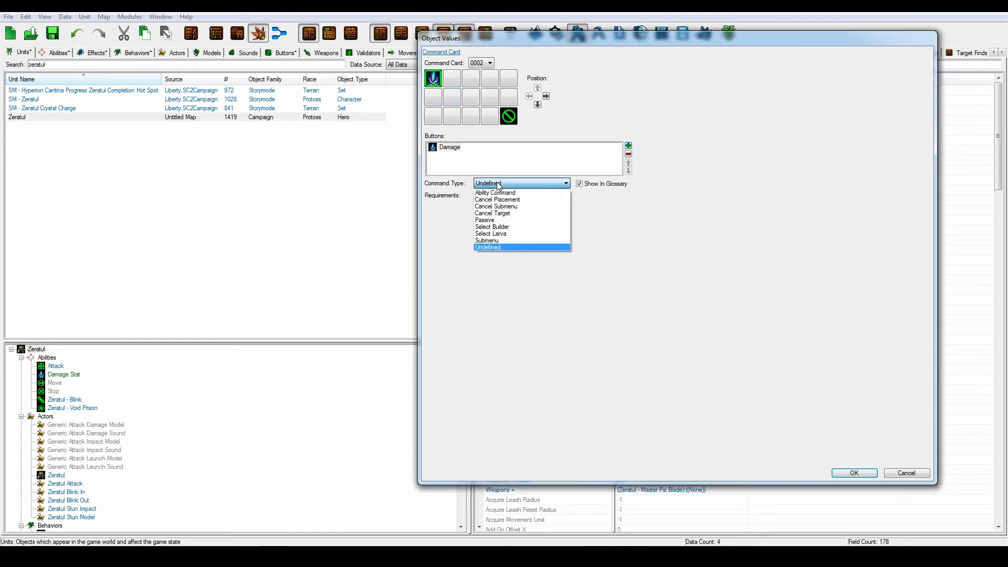
{"action": "left_click", "coordinate": [499, 196]}
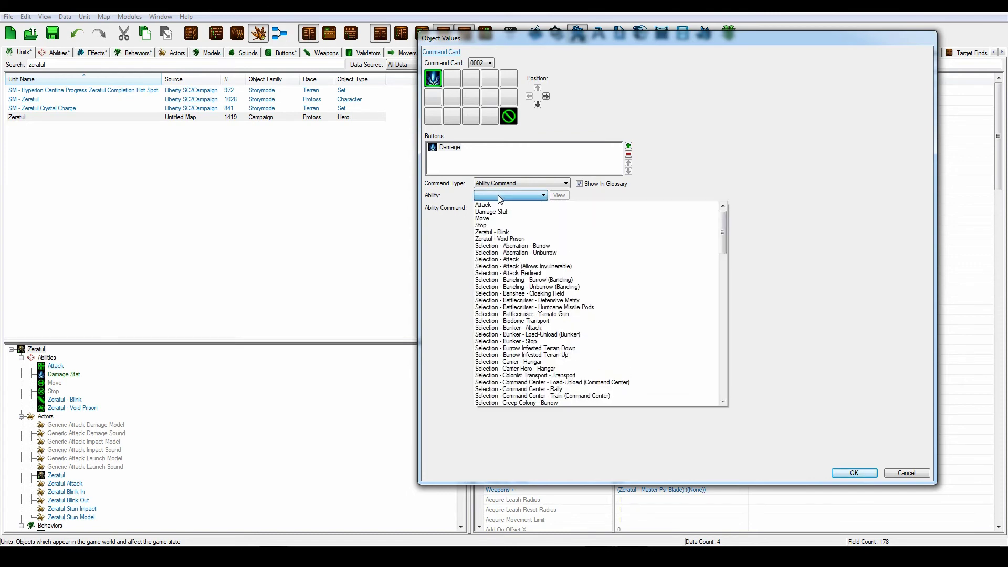
{"action": "left_click", "coordinate": [502, 212]}
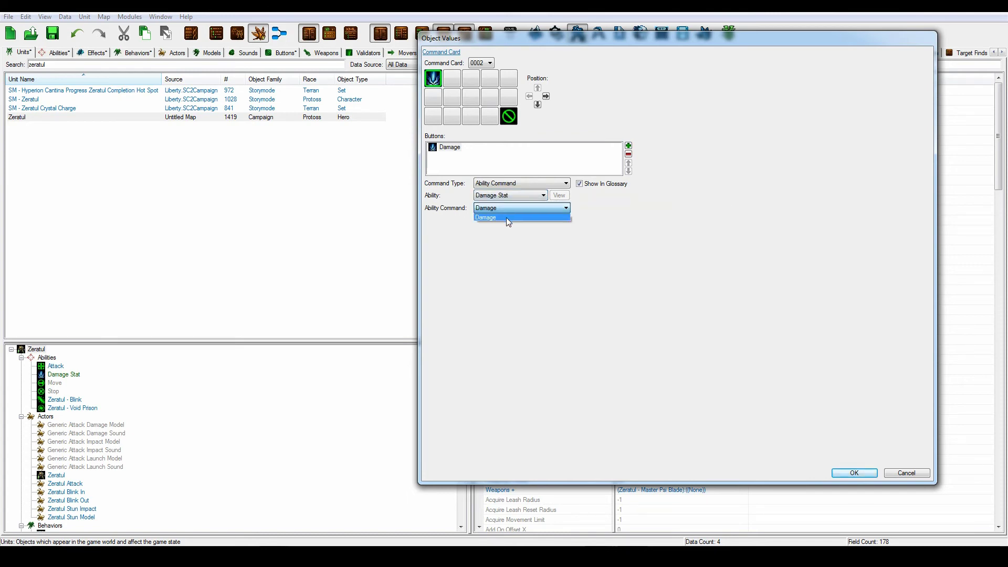
{"action": "left_click", "coordinate": [509, 216]}
{"action": "left_click", "coordinate": [851, 474]}
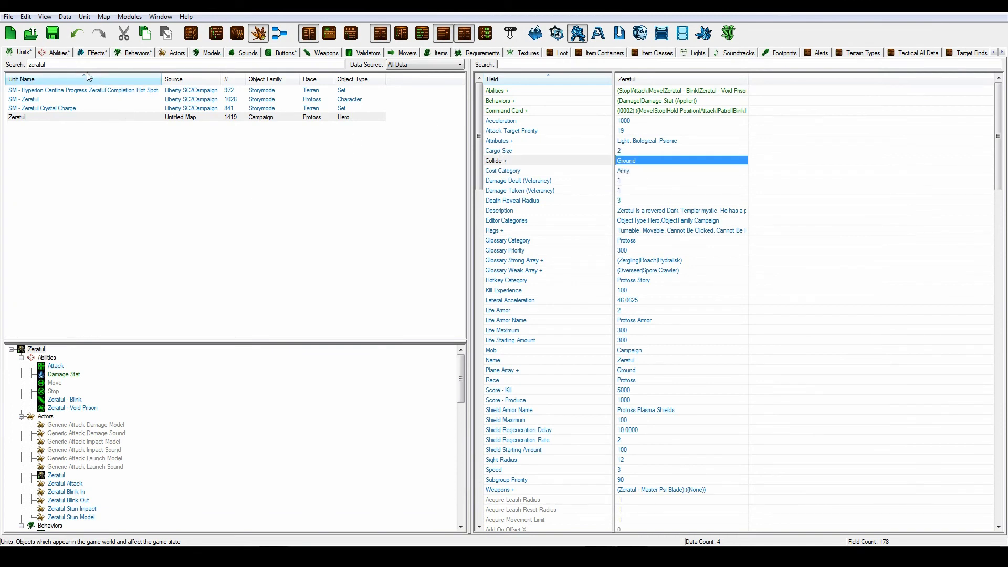
Step: Test-run the map, leave the TIED! screen, and return to the editor's triggers
{"action": "left_click", "coordinate": [729, 34]}
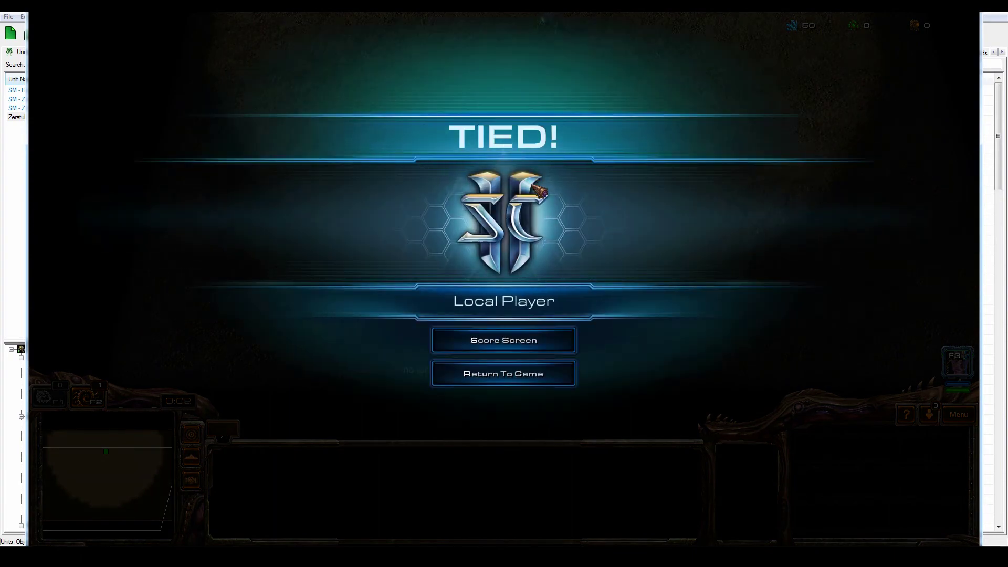
{"action": "left_click", "coordinate": [512, 383]}
{"action": "mouse_move", "coordinate": [503, 373]}
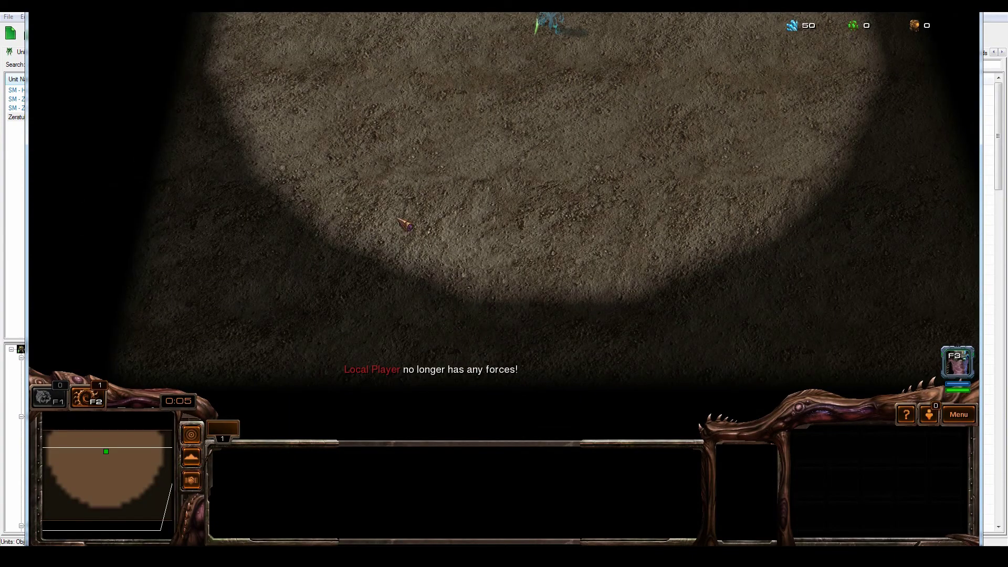
{"action": "left_click", "coordinate": [376, 507]}
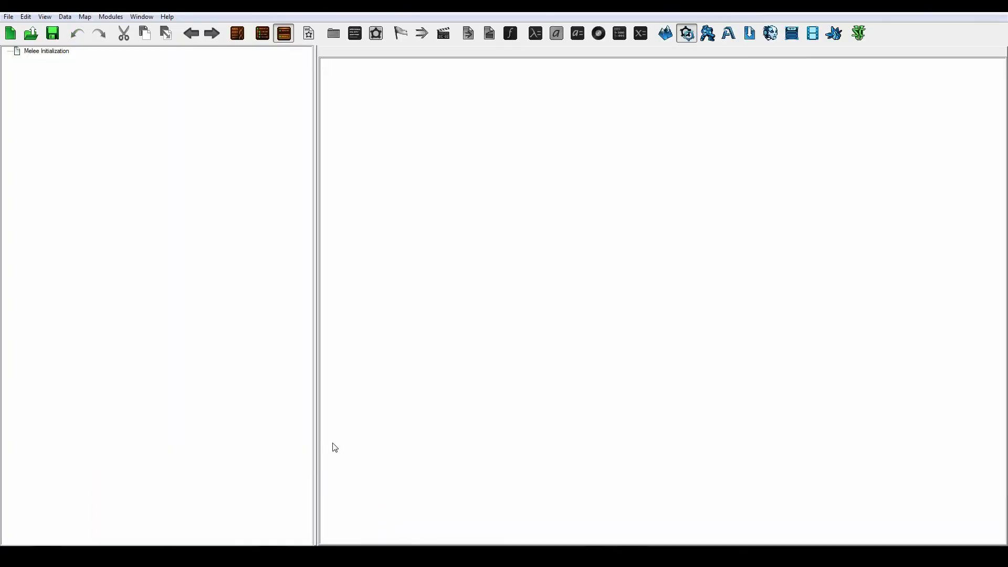
Step: Delete the four default melee actions from the Melee Initialization trigger
{"action": "left_click", "coordinate": [39, 53]}
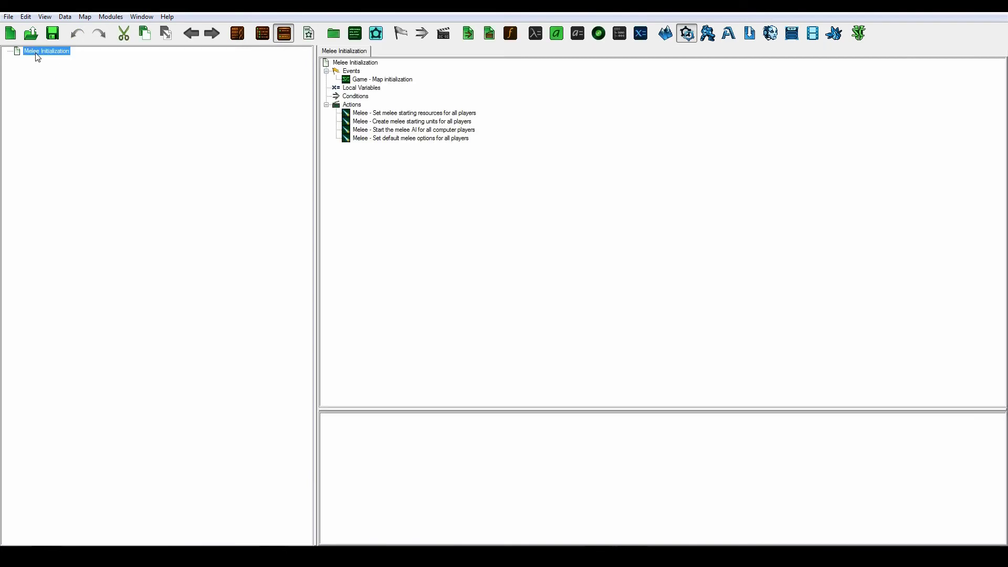
{"action": "left_click", "coordinate": [389, 113]}
{"action": "left_click", "coordinate": [387, 140], "text": "shift"}
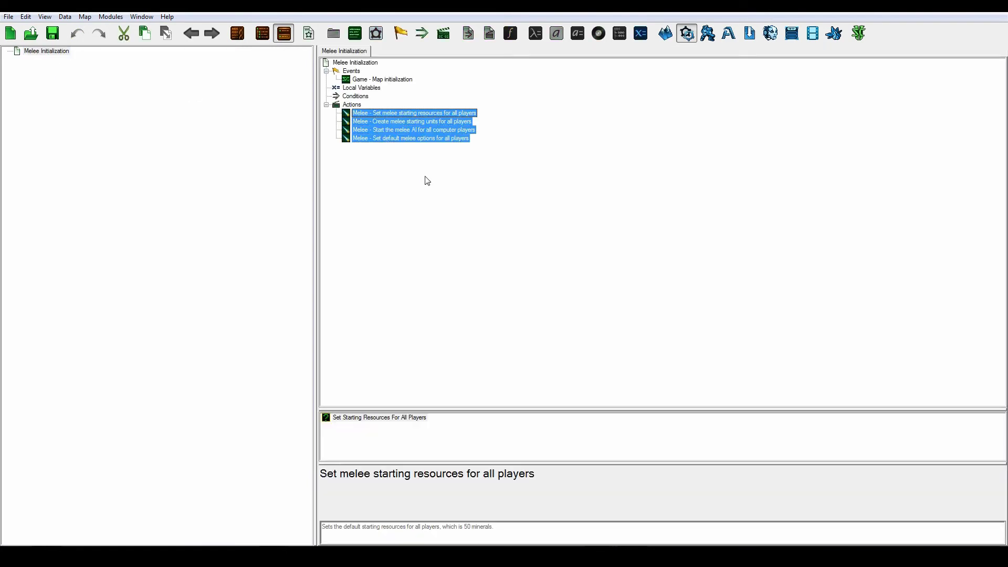
{"action": "key", "text": "Delete"}
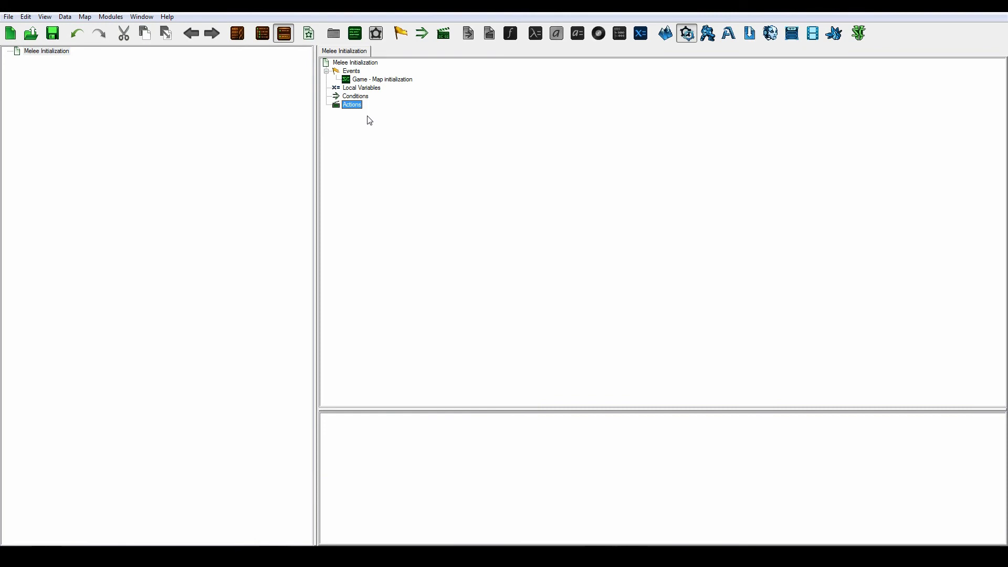
Step: Add a Modify Player Property action setting player 1's minerals to 100
{"action": "double_click", "coordinate": [361, 105]}
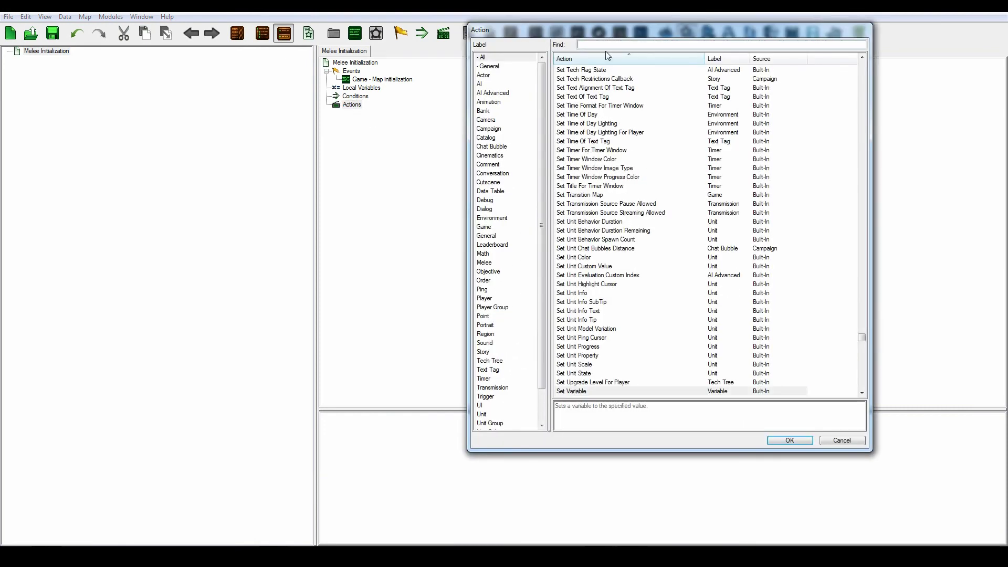
{"action": "type", "text": "modify"}
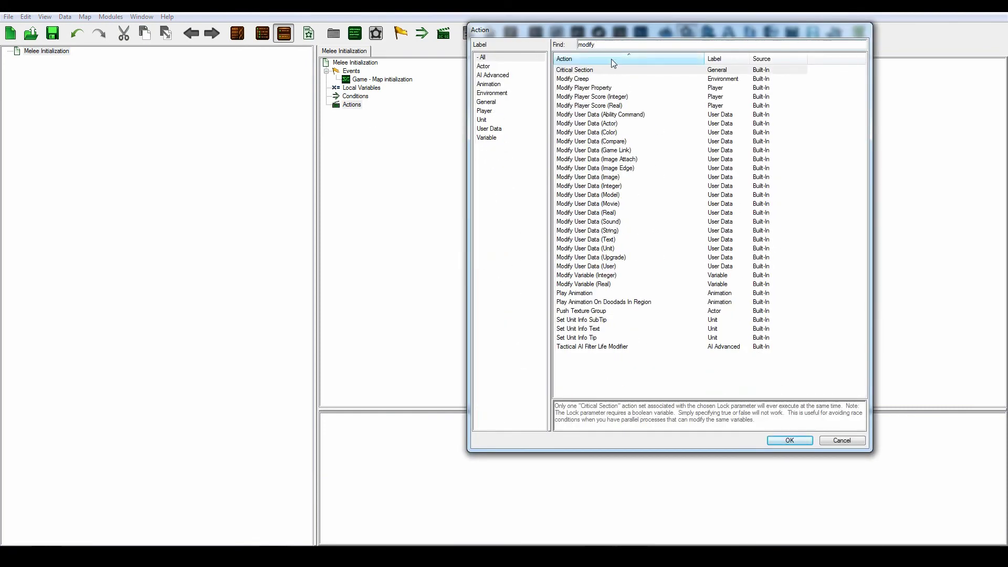
{"action": "double_click", "coordinate": [606, 89]}
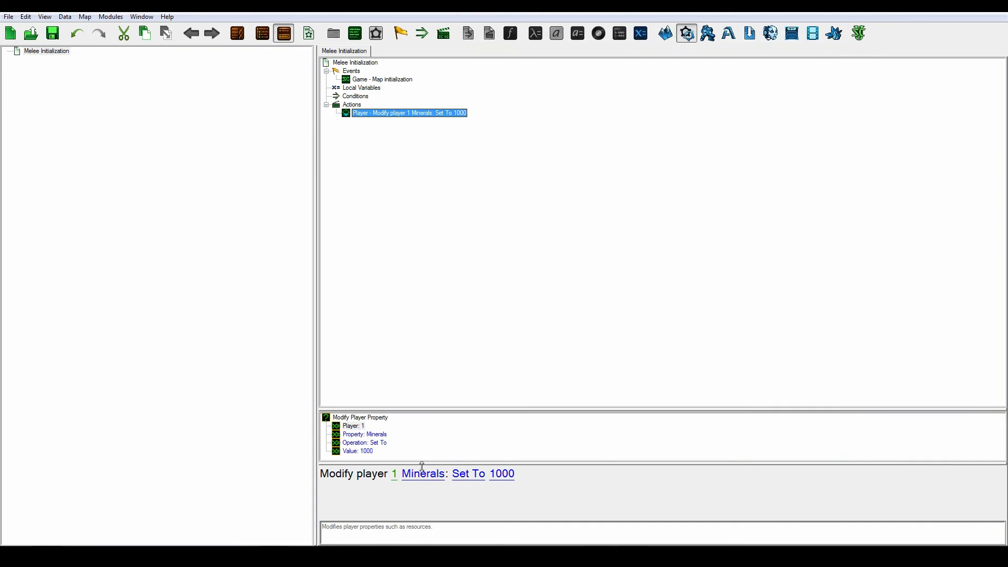
{"action": "left_click", "coordinate": [504, 474]}
{"action": "type", "text": "100"}
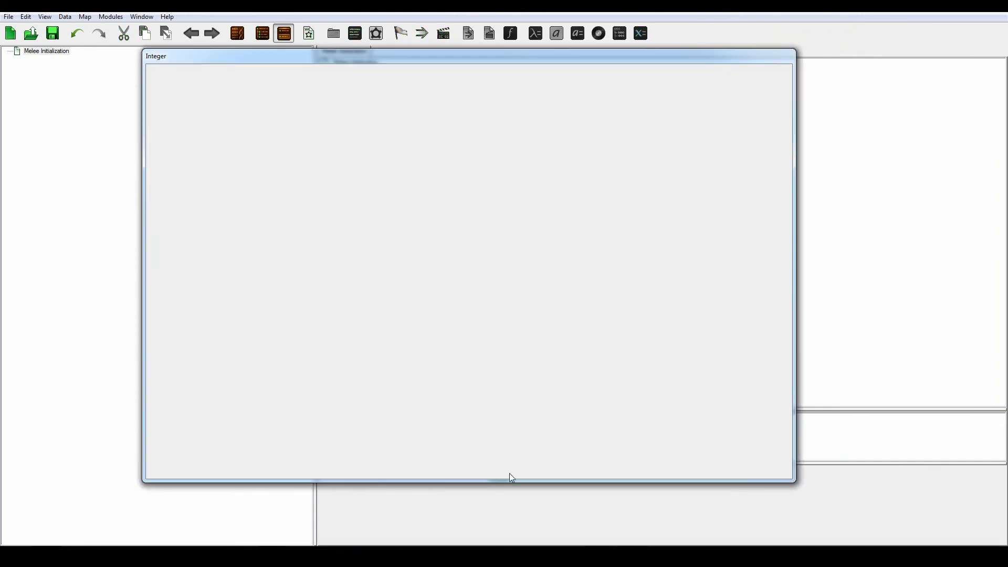
{"action": "key", "text": "Return"}
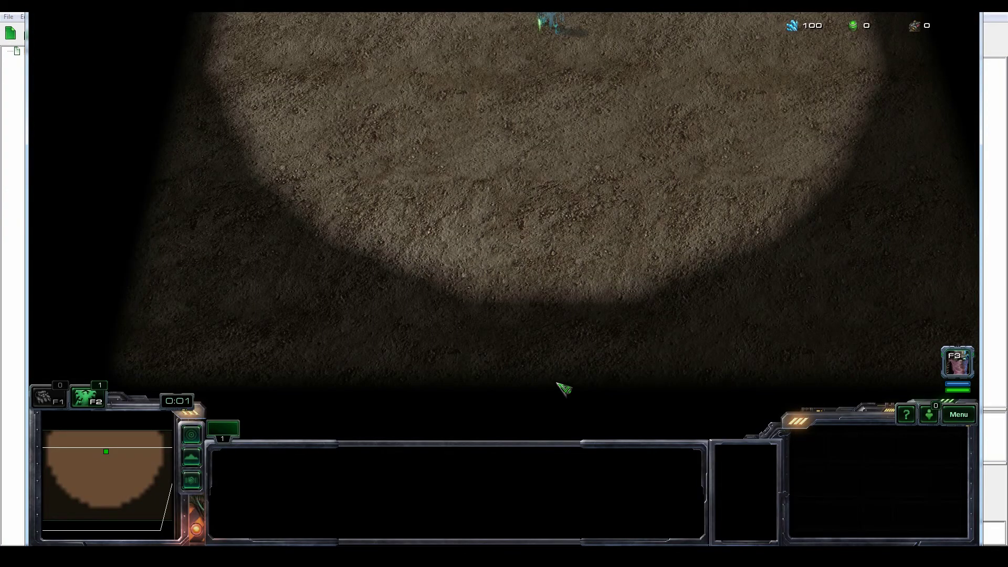
Step: In the test game, move Zeratul and check his Upgrades submenu shows Damage, then return to the Data editor
{"action": "key", "text": "F2"}
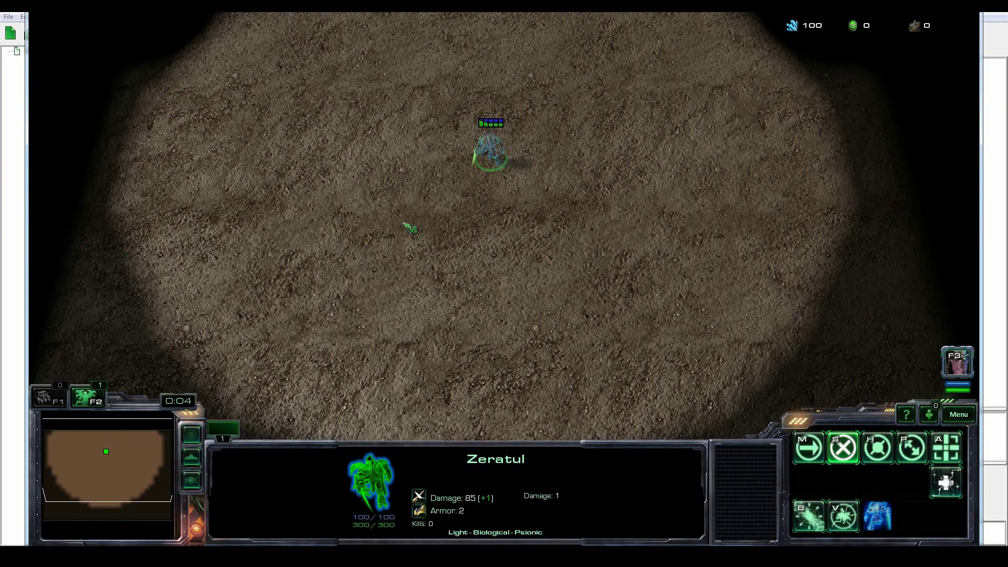
{"action": "right_click", "coordinate": [489, 192]}
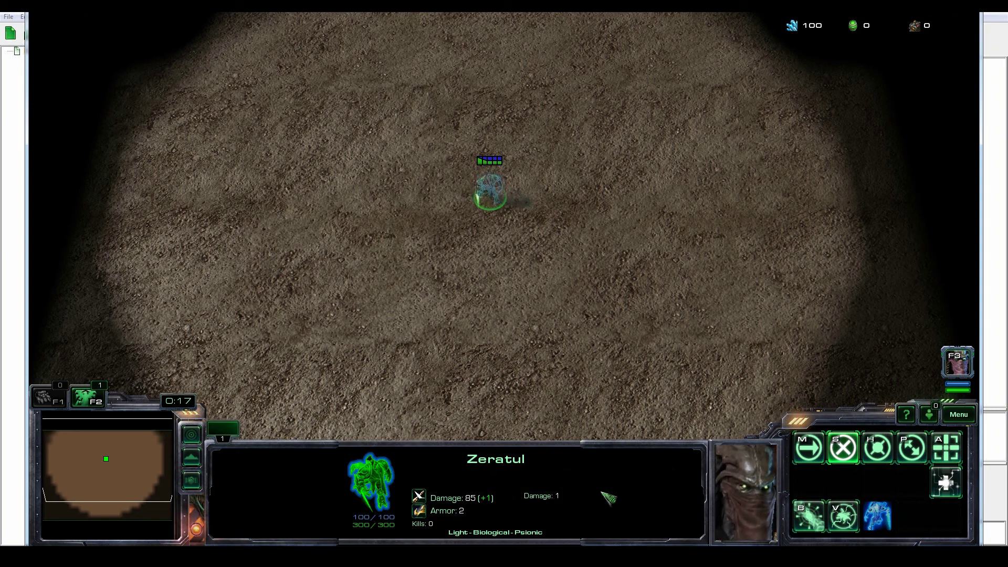
{"action": "left_click", "coordinate": [947, 486]}
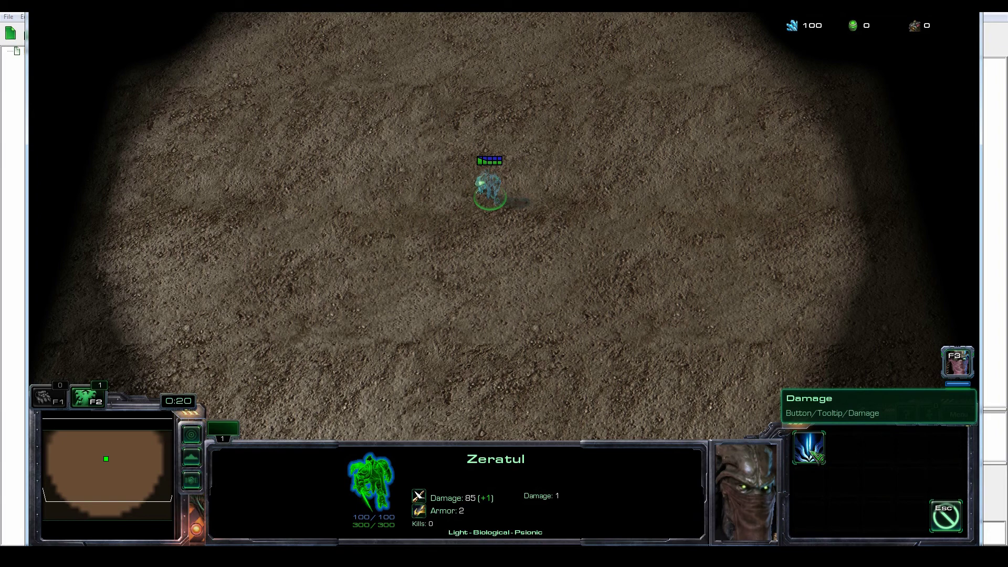
{"action": "left_click", "coordinate": [943, 487]}
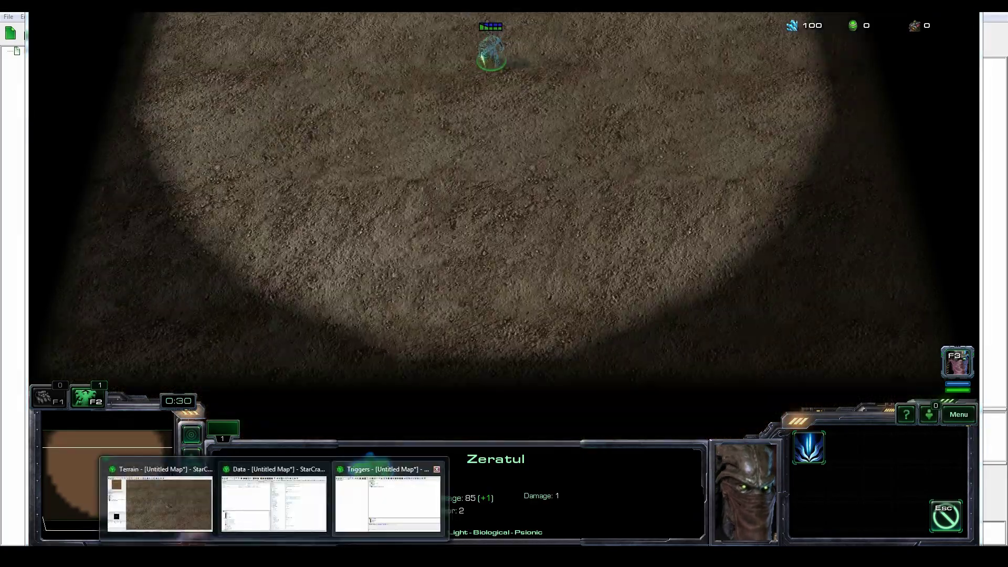
{"action": "left_click", "coordinate": [268, 488]}
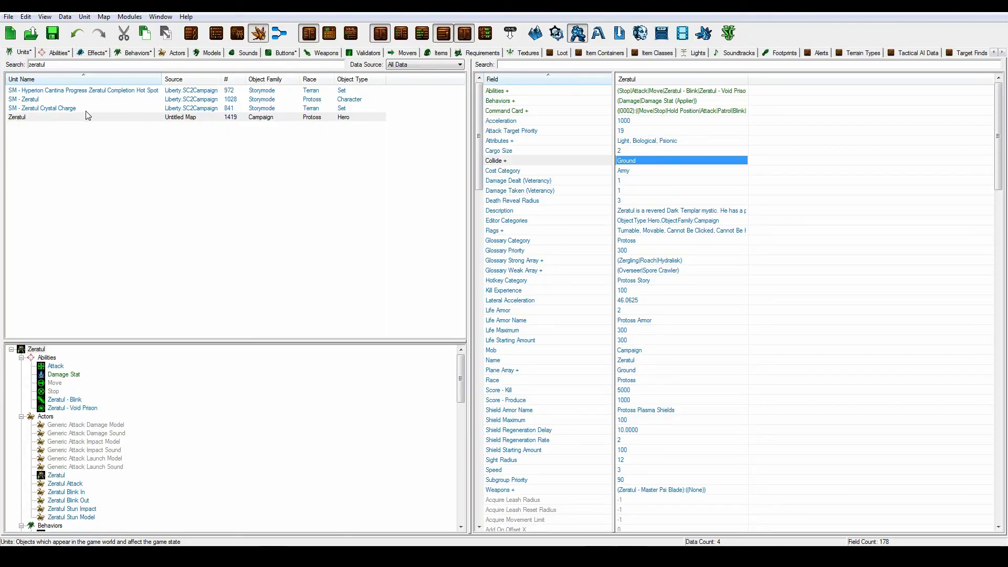
Step: Show the Untitled Map's own abilities and select the Damage Stat ability
{"action": "left_click", "coordinate": [58, 52]}
{"action": "left_click", "coordinate": [419, 64]}
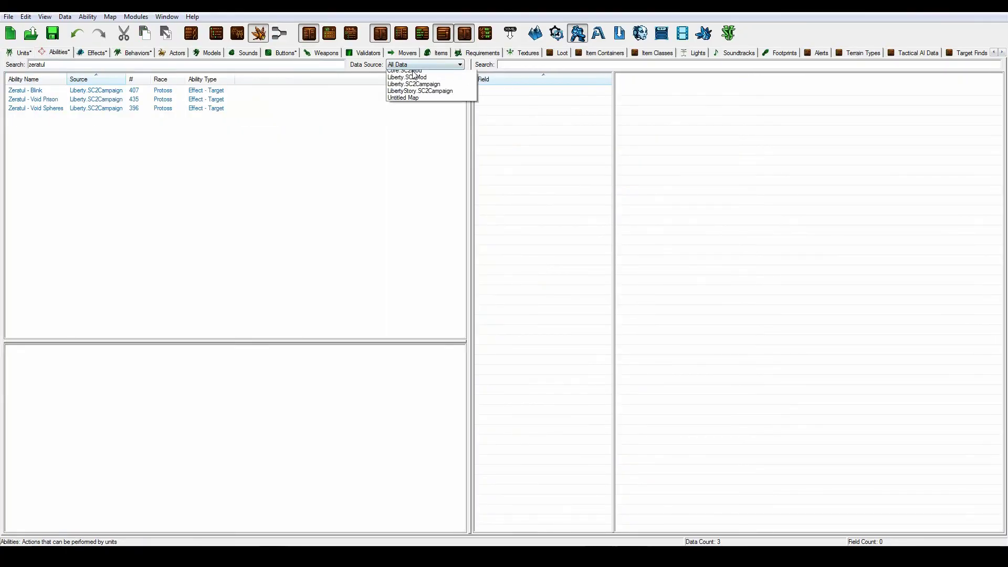
{"action": "left_click", "coordinate": [403, 97]}
{"action": "double_click", "coordinate": [36, 64]}
{"action": "key", "text": "BackSpace"}
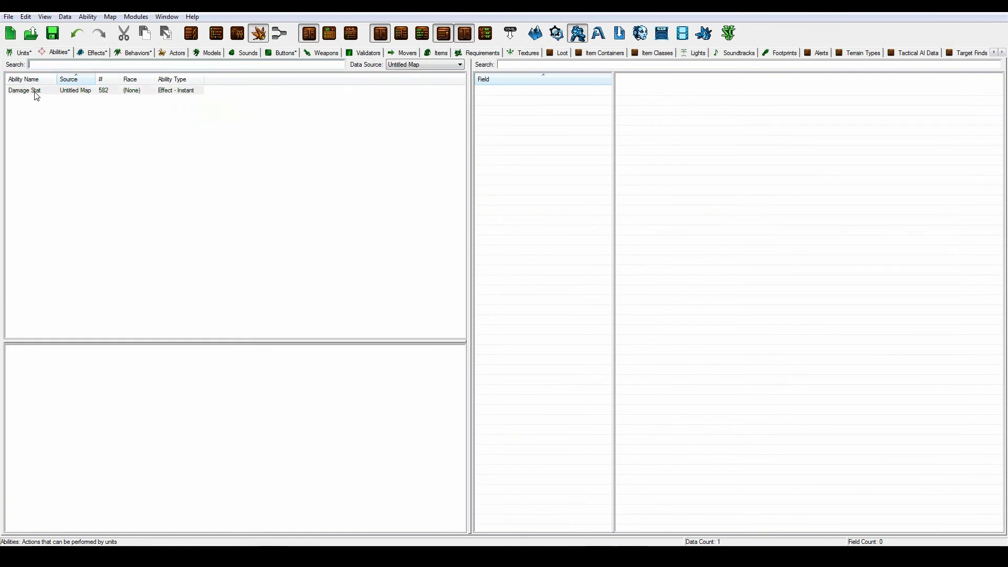
{"action": "left_click", "coordinate": [36, 91]}
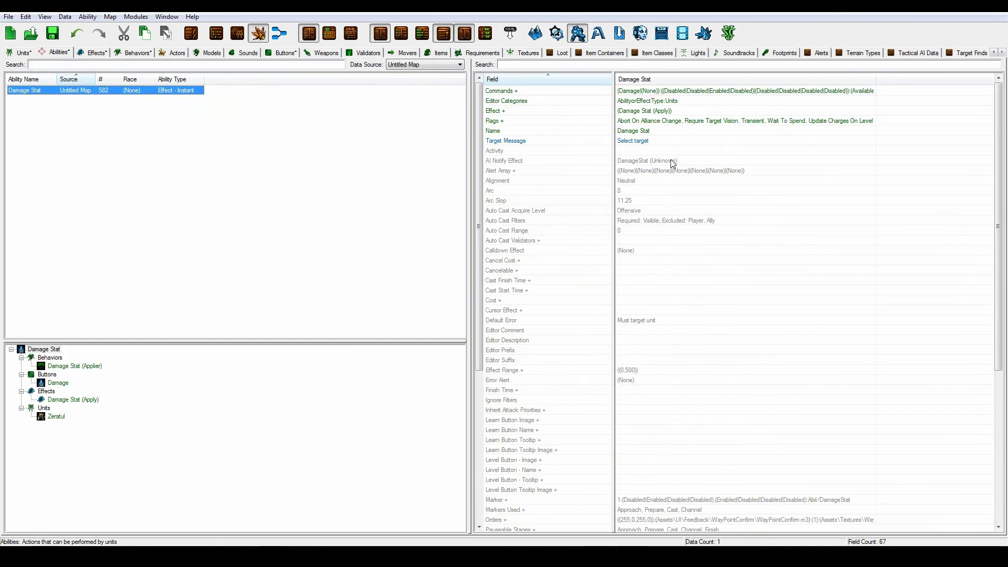
Step: Add a Cost entry of 10 Minerals to Damage Stat
{"action": "double_click", "coordinate": [636, 302]}
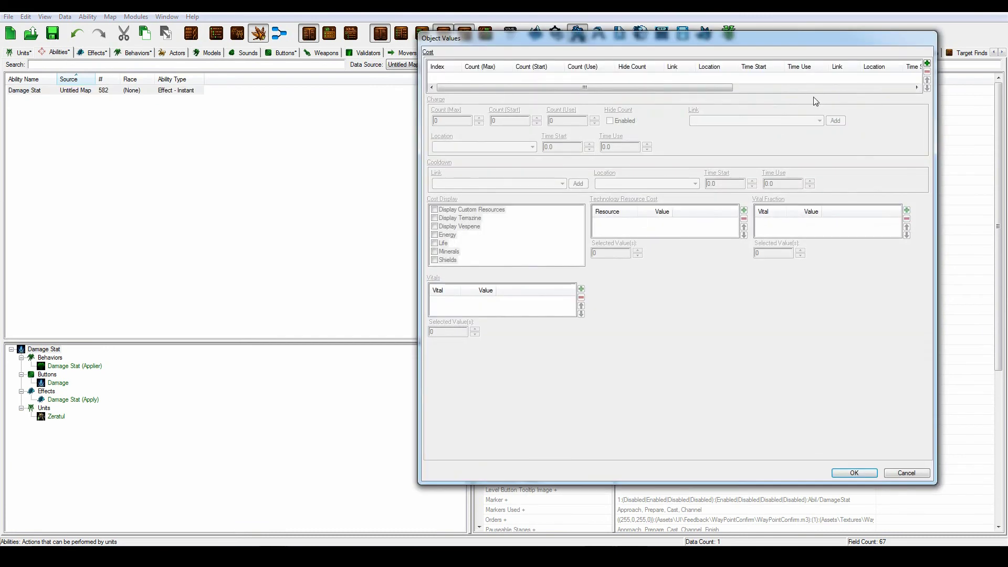
{"action": "left_click", "coordinate": [927, 63]}
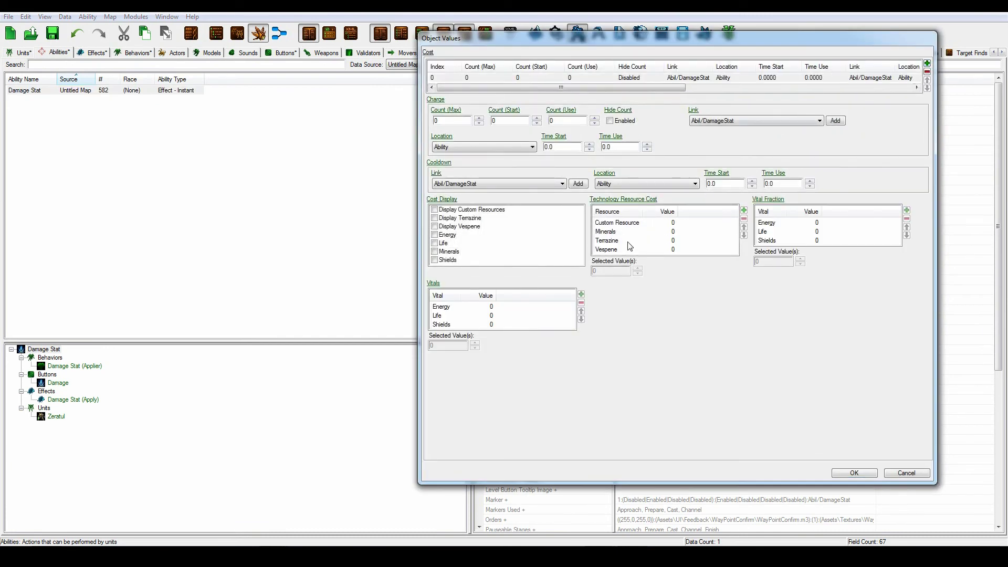
{"action": "left_click", "coordinate": [625, 231]}
{"action": "key", "text": "Tab"}
{"action": "type", "text": "10"}
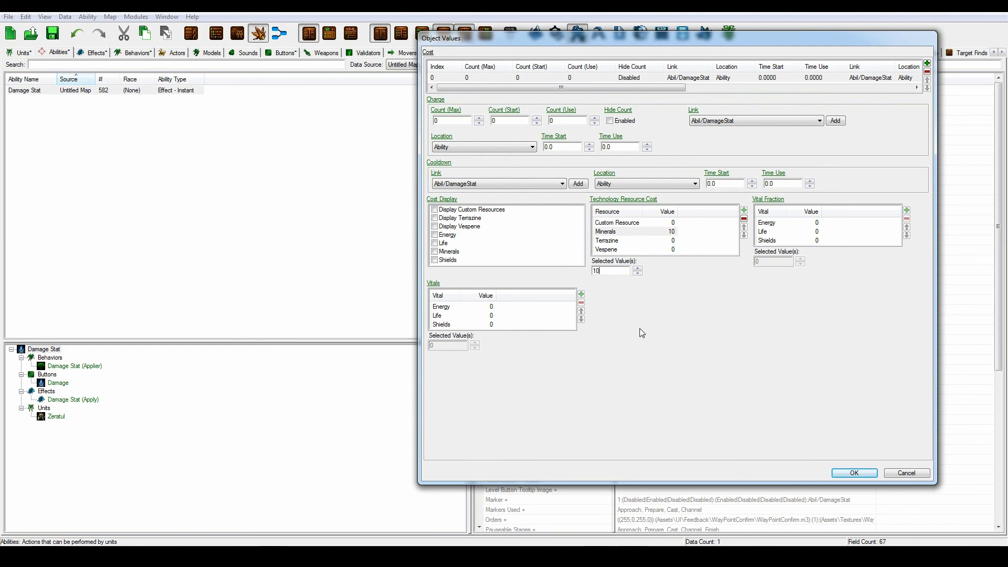
{"action": "left_click", "coordinate": [859, 474]}
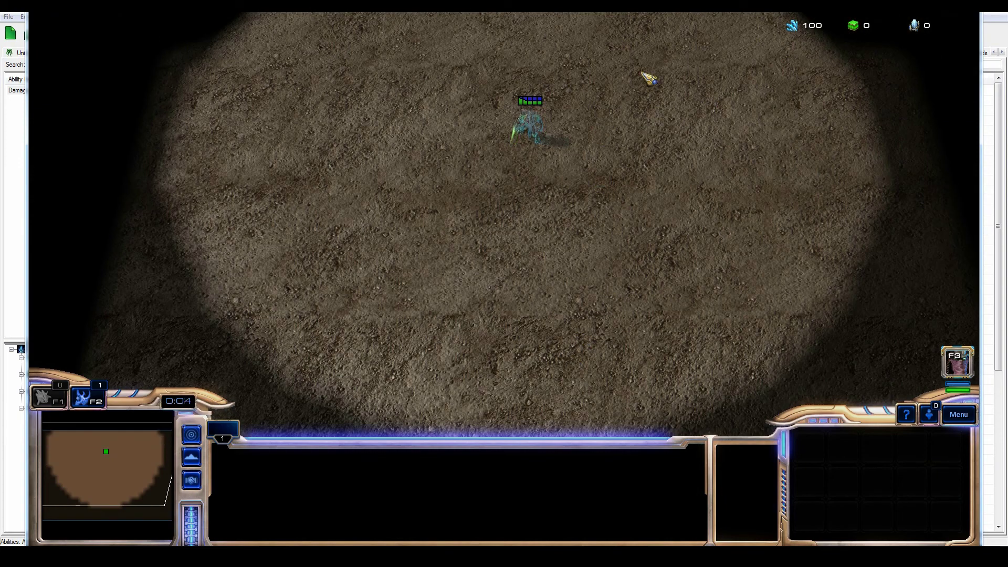
Step: Select Zeratul and buy the Damage upgrade four times from his Upgrades submenu
{"action": "left_click_drag", "start_coordinate": [650, 78], "coordinate": [486, 168]}
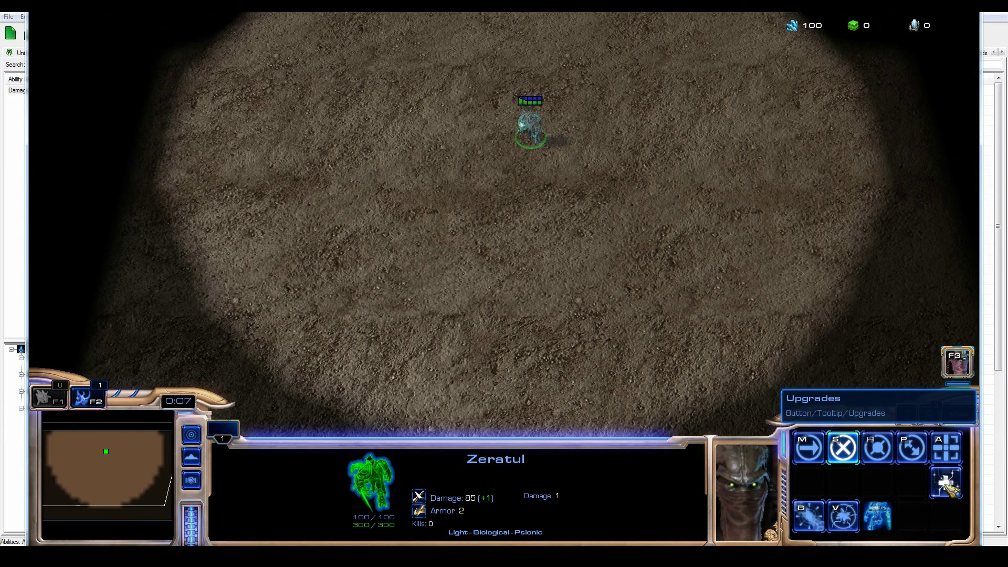
{"action": "left_click", "coordinate": [951, 489]}
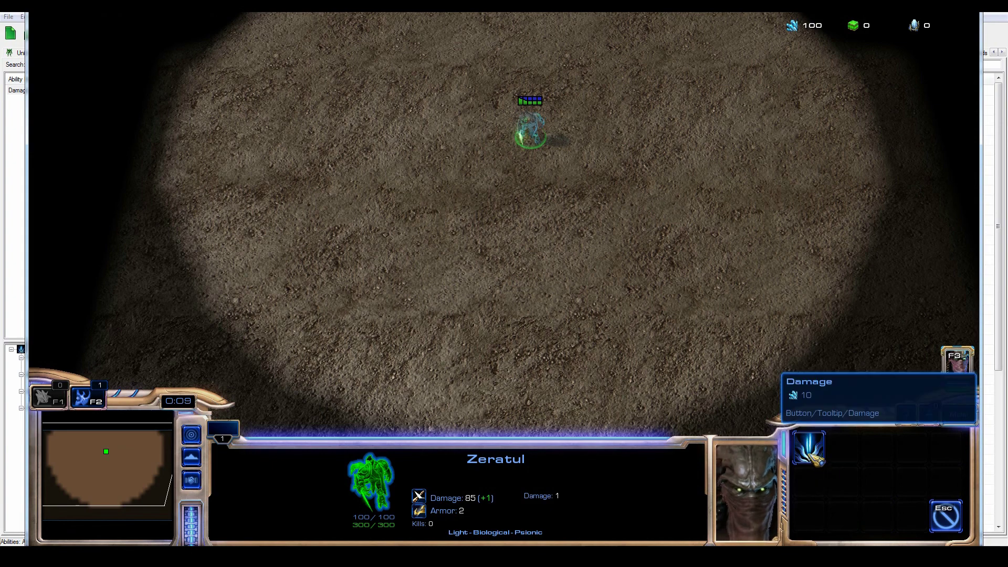
{"action": "left_click", "coordinate": [814, 457]}
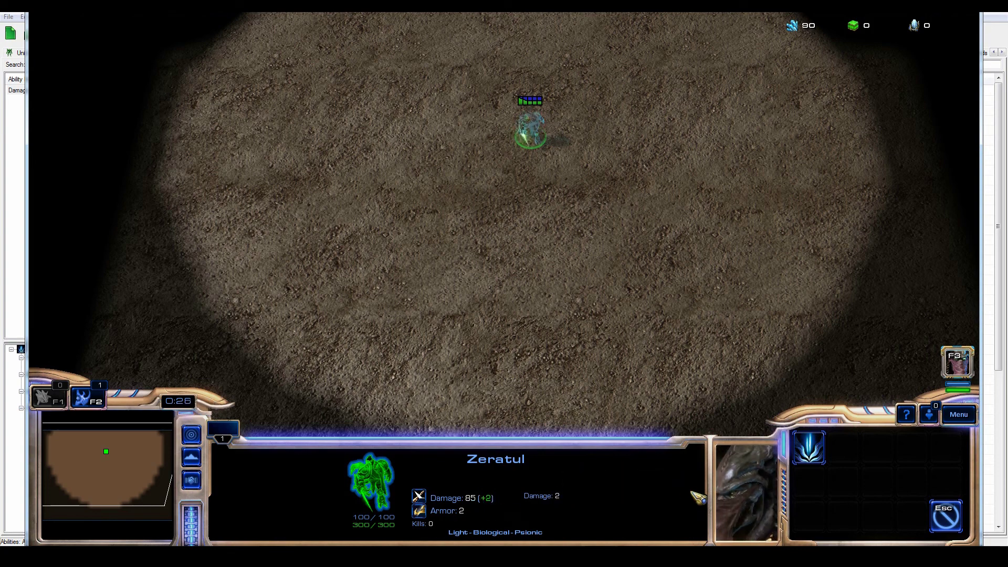
{"action": "left_click", "coordinate": [814, 458]}
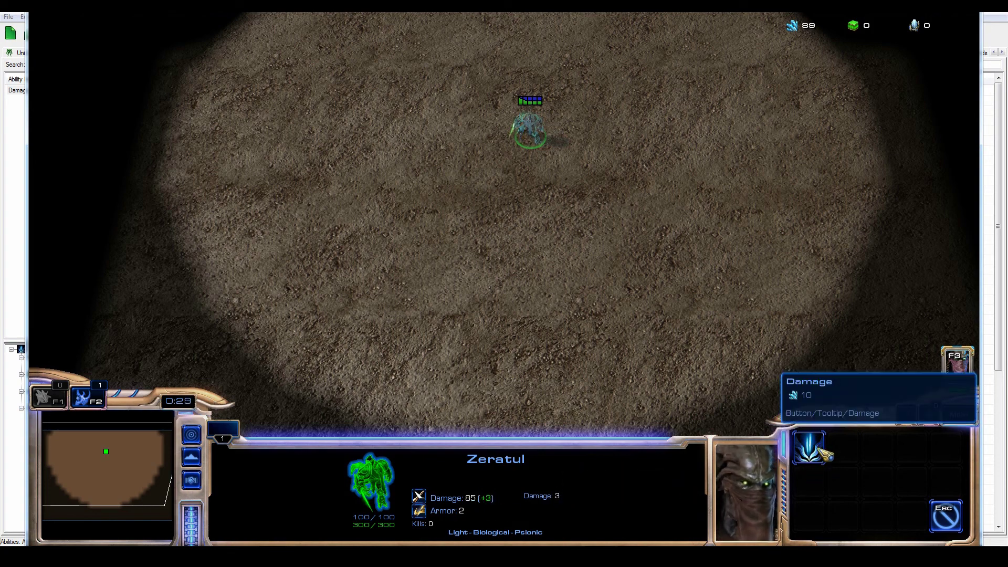
{"action": "left_click", "coordinate": [819, 449]}
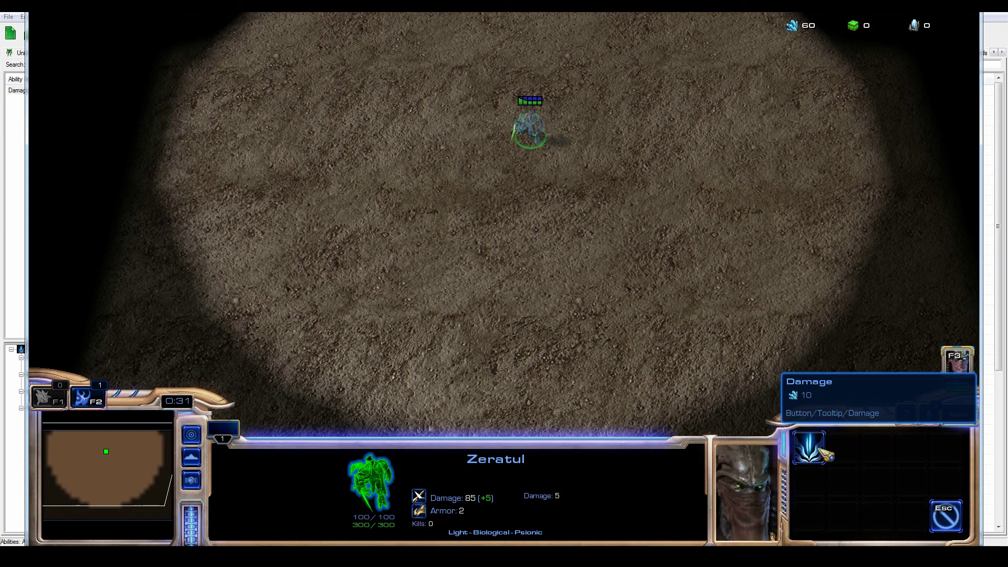
{"action": "left_click", "coordinate": [815, 457]}
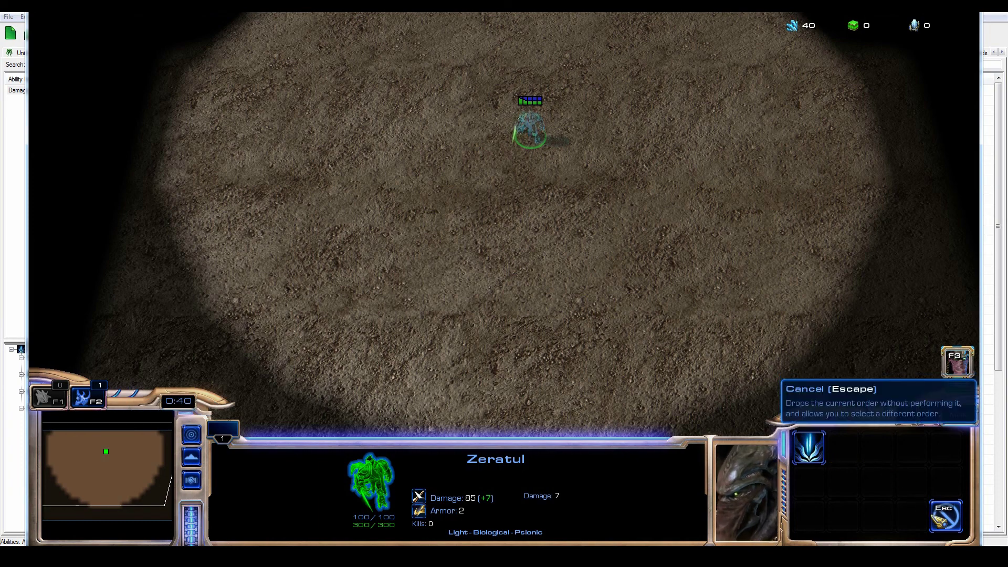
Step: Reopen Upgrades and keep buying Damage until Zeratul has +8 damage and 30 minerals remain
{"action": "left_click", "coordinate": [950, 518]}
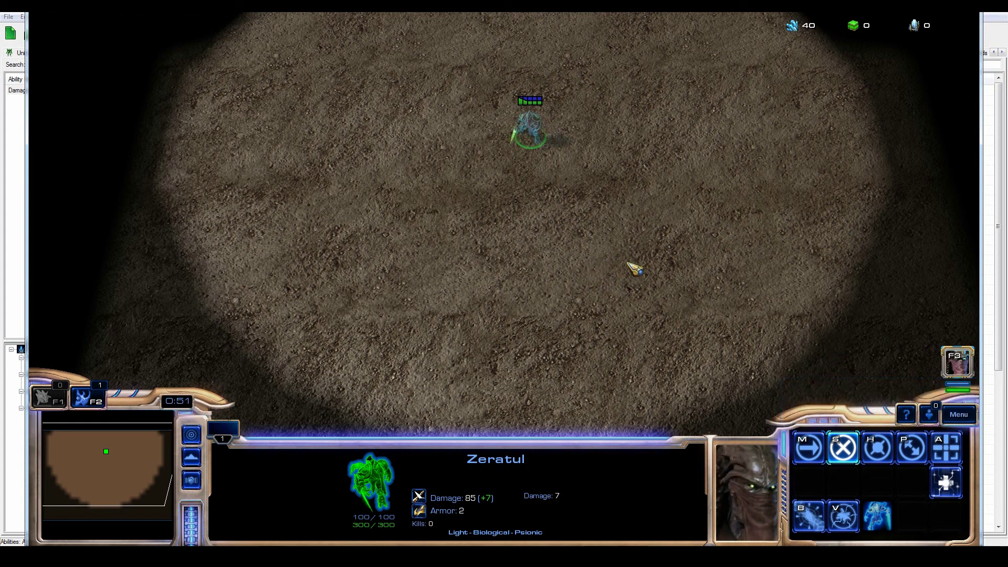
{"action": "left_click", "coordinate": [946, 482]}
{"action": "left_click", "coordinate": [945, 508]}
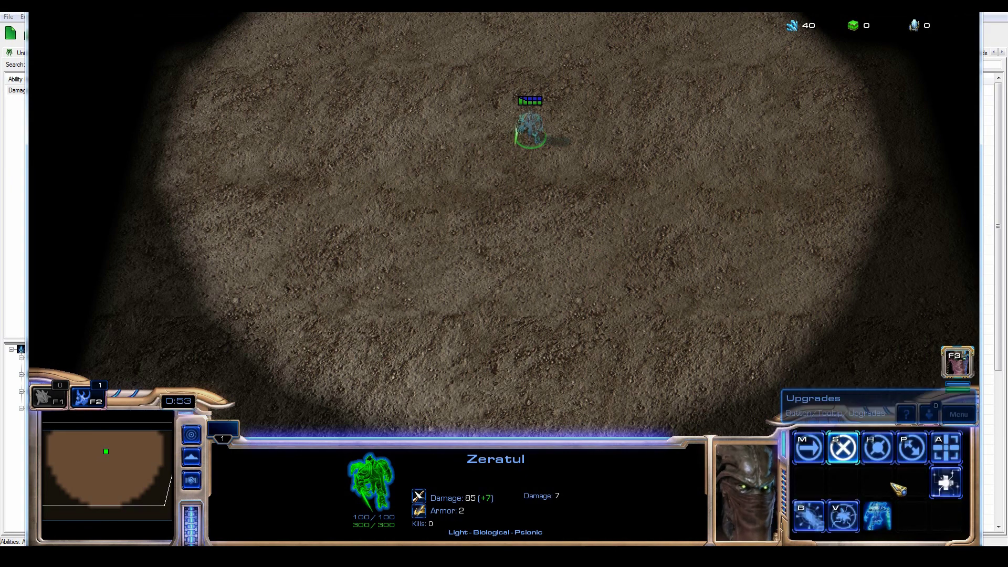
{"action": "left_click", "coordinate": [946, 483]}
{"action": "left_click", "coordinate": [809, 447]}
{"action": "left_click", "coordinate": [946, 514]}
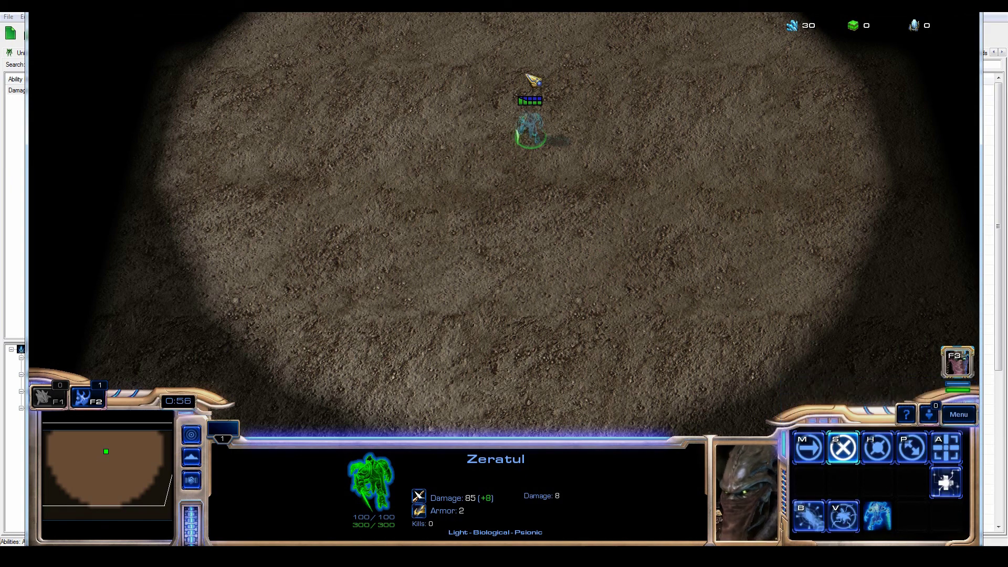